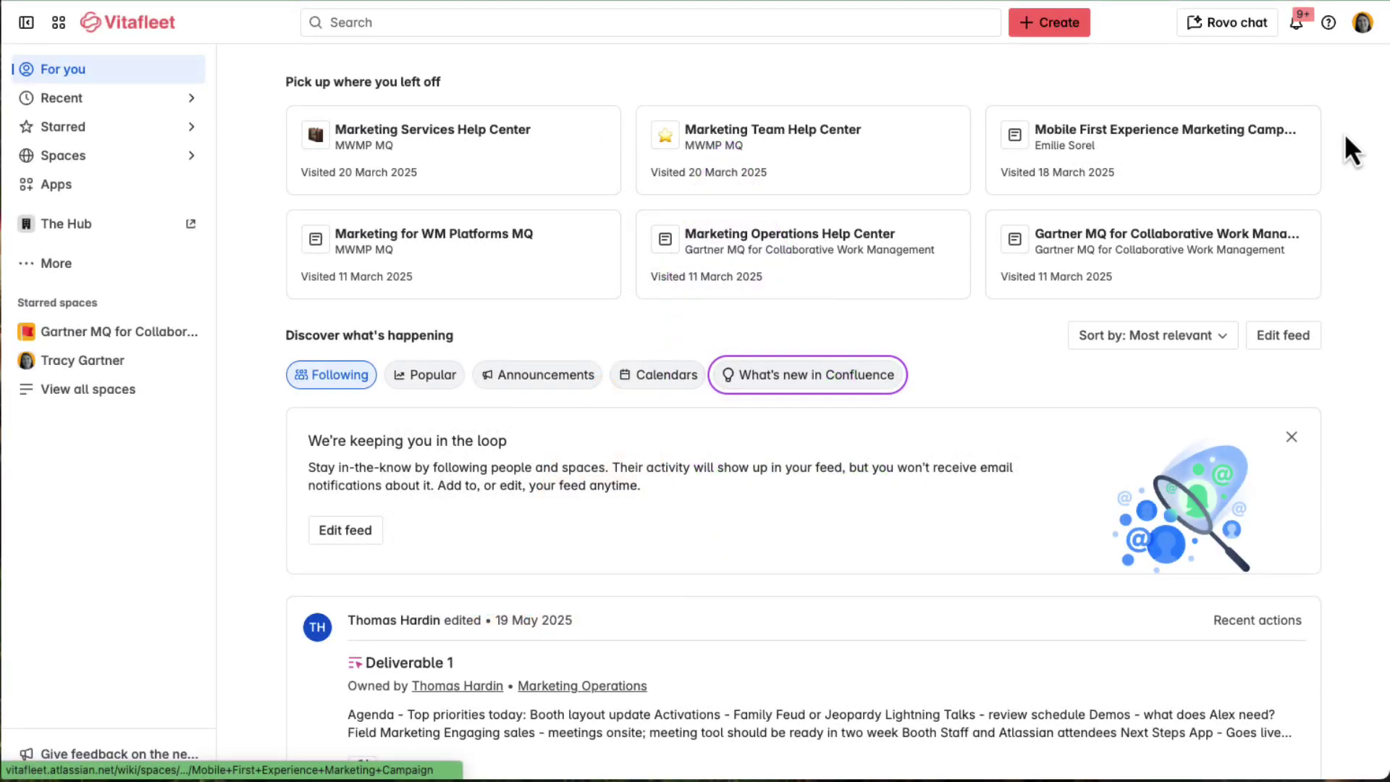
# Check the profile menu, then return via the app switcher to Confluence's For you page.
pyautogui.click(1363, 22)
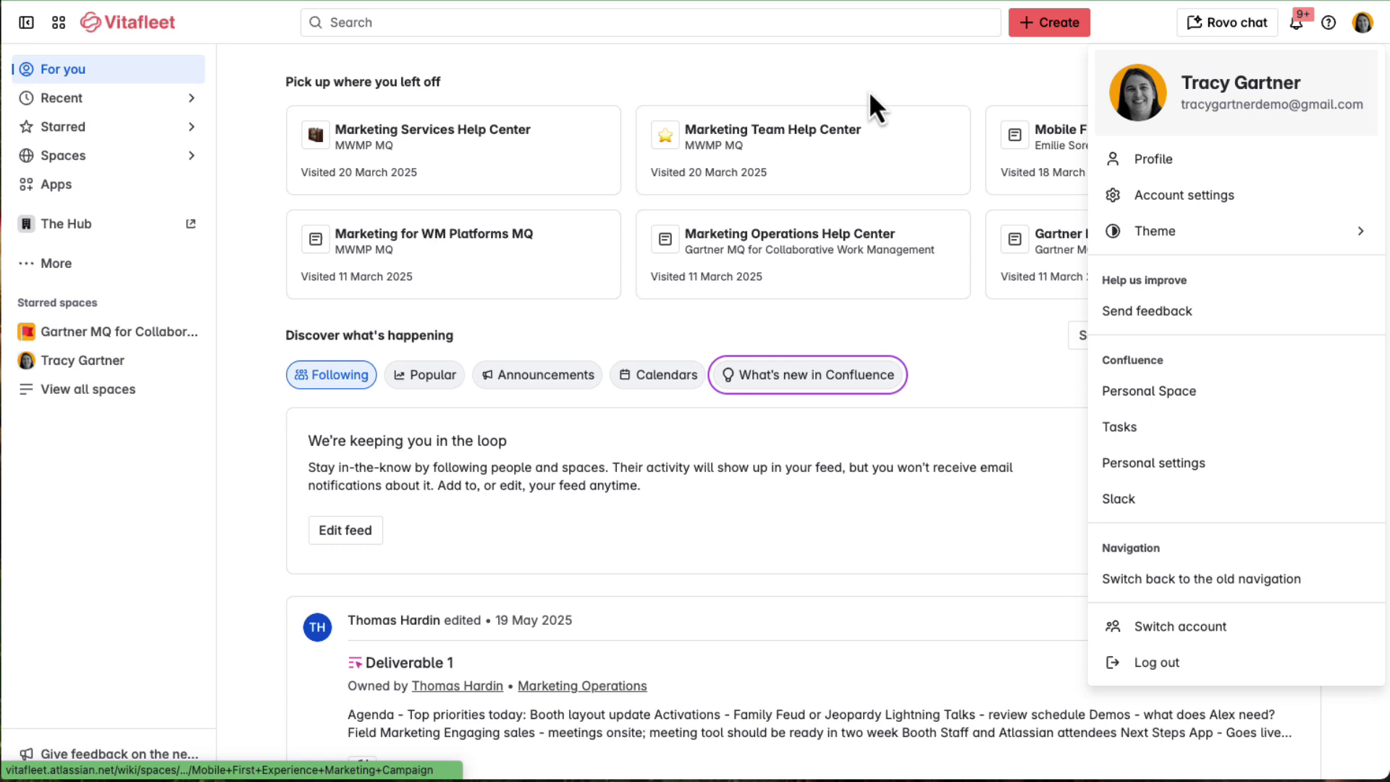
pyautogui.click(799, 84)
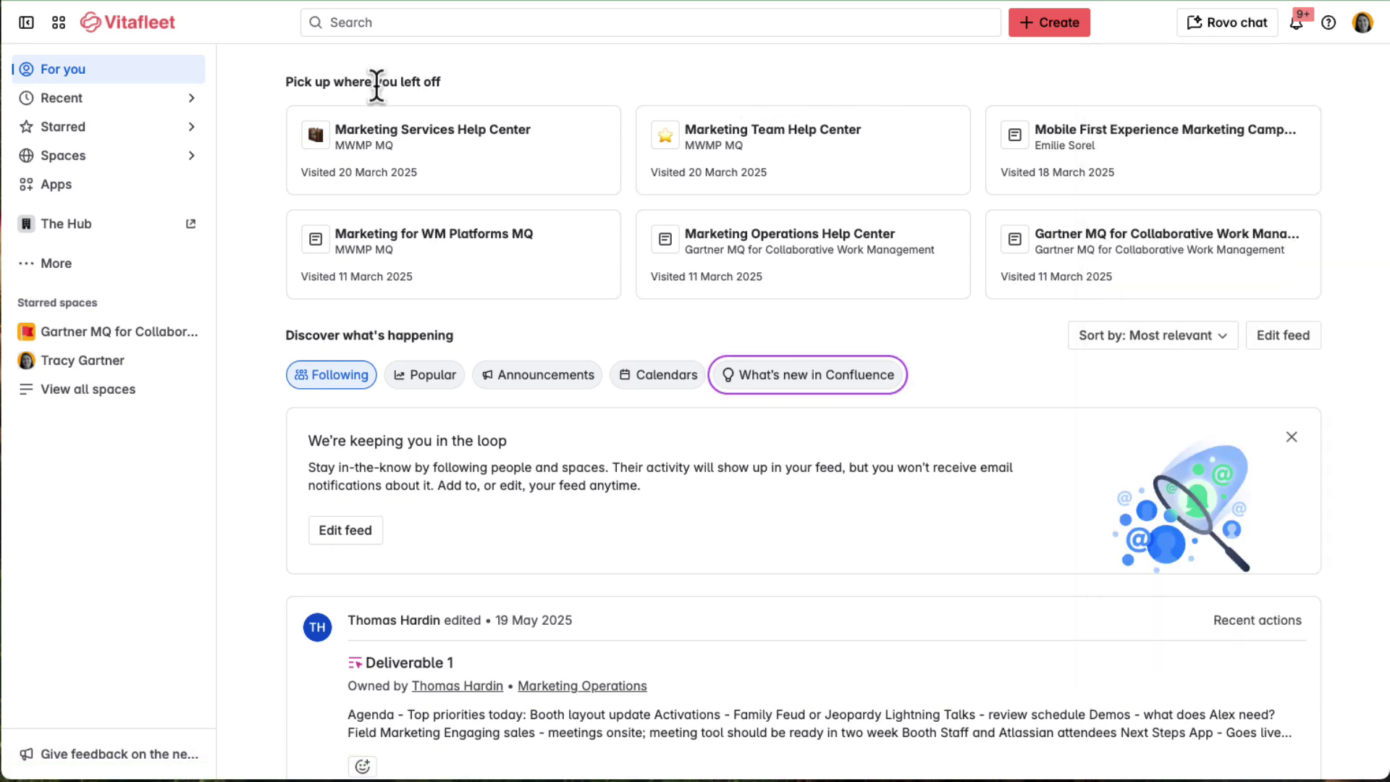
pyautogui.click(60, 25)
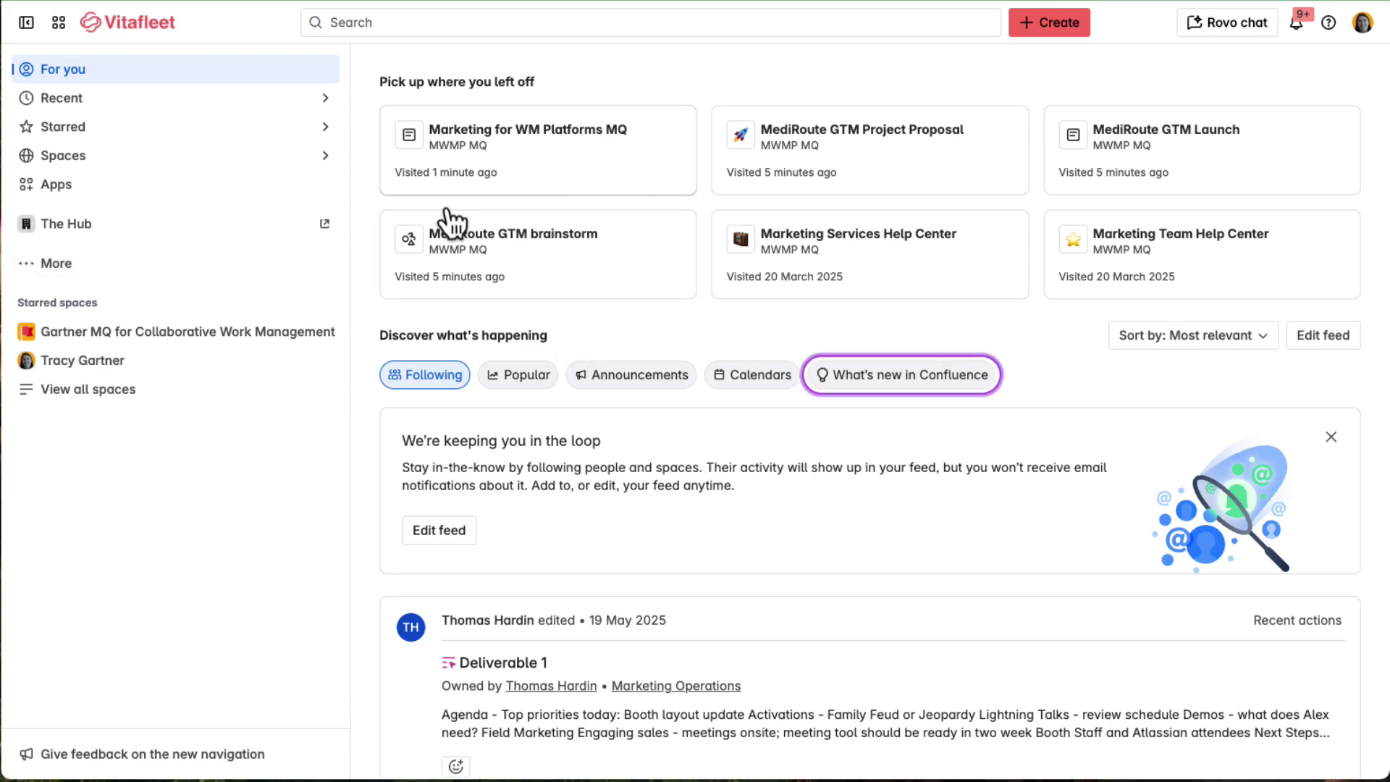
# Open the MediRoute GTM brainstorm whiteboard and pan across its Round 1 Objectives and Round 2 Key Results frames.
pyautogui.click(489, 239)
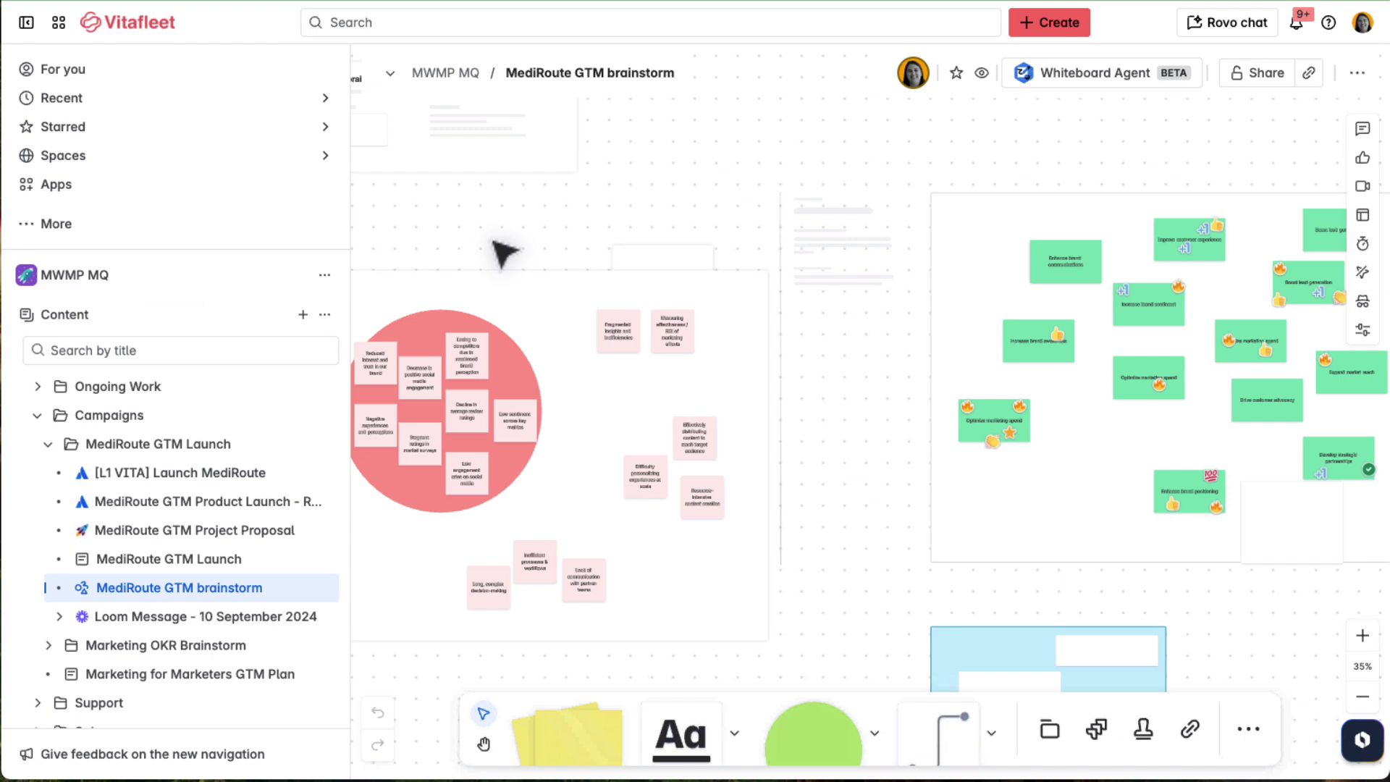
pyautogui.scroll(-2, 505, 253)
pyautogui.hscroll(10, 504, 254)
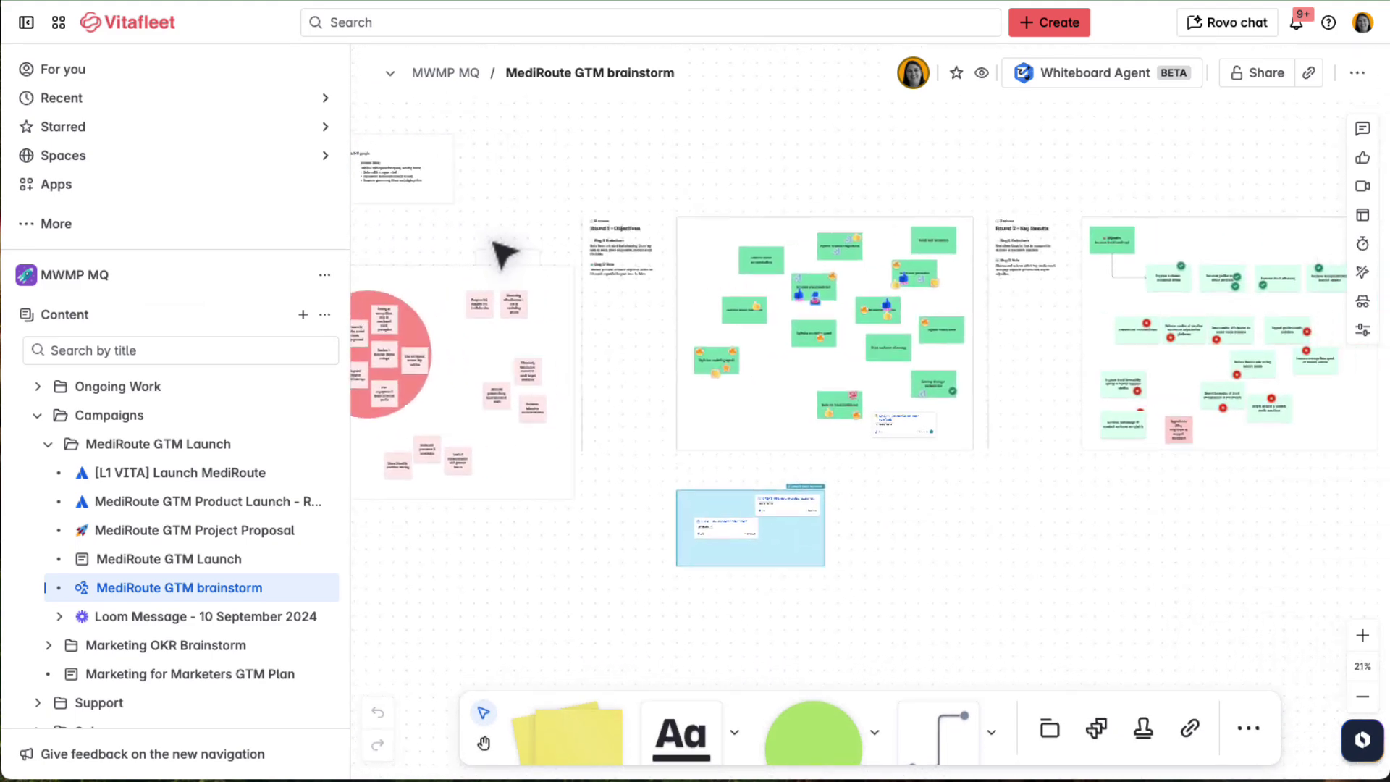
pyautogui.hscroll(-10, 497, 244)
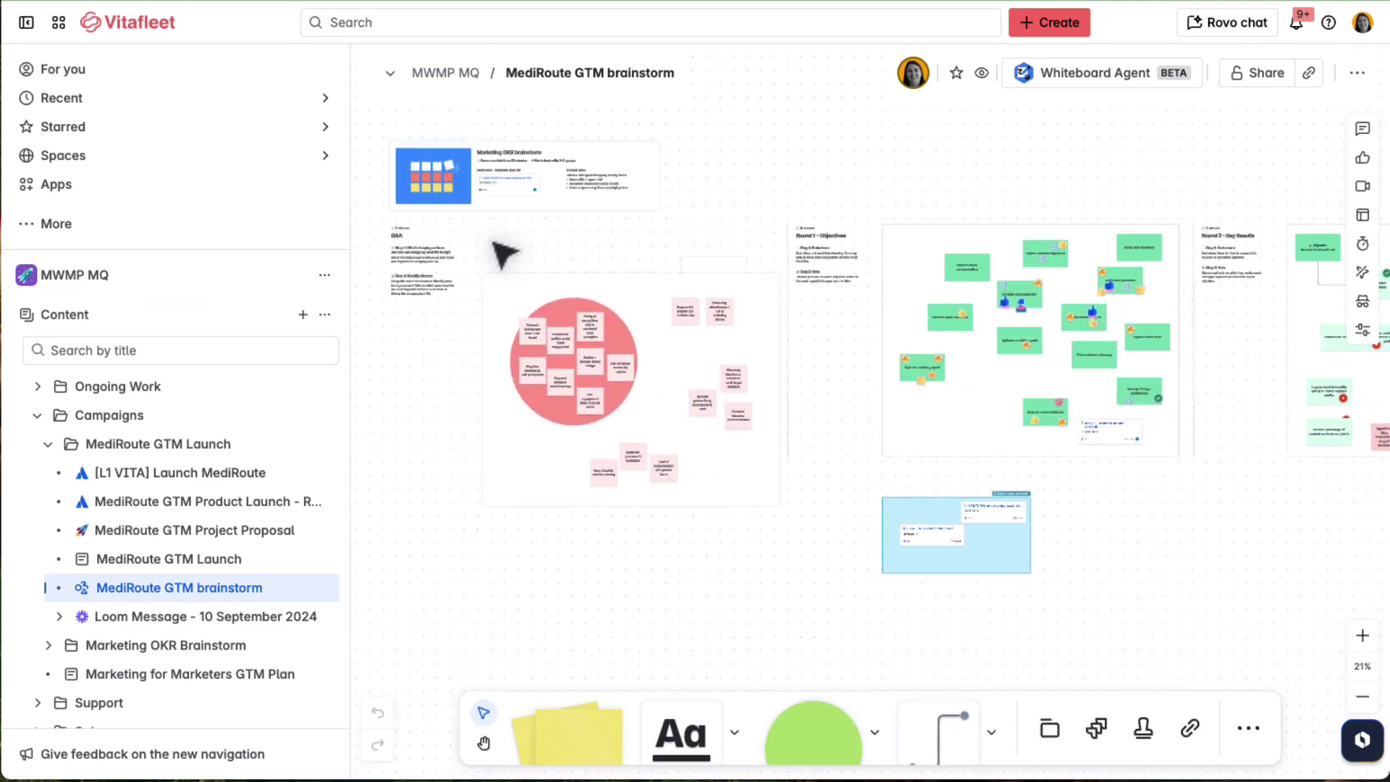
pyautogui.scroll(3, 505, 253)
pyautogui.hscroll(10, 505, 254)
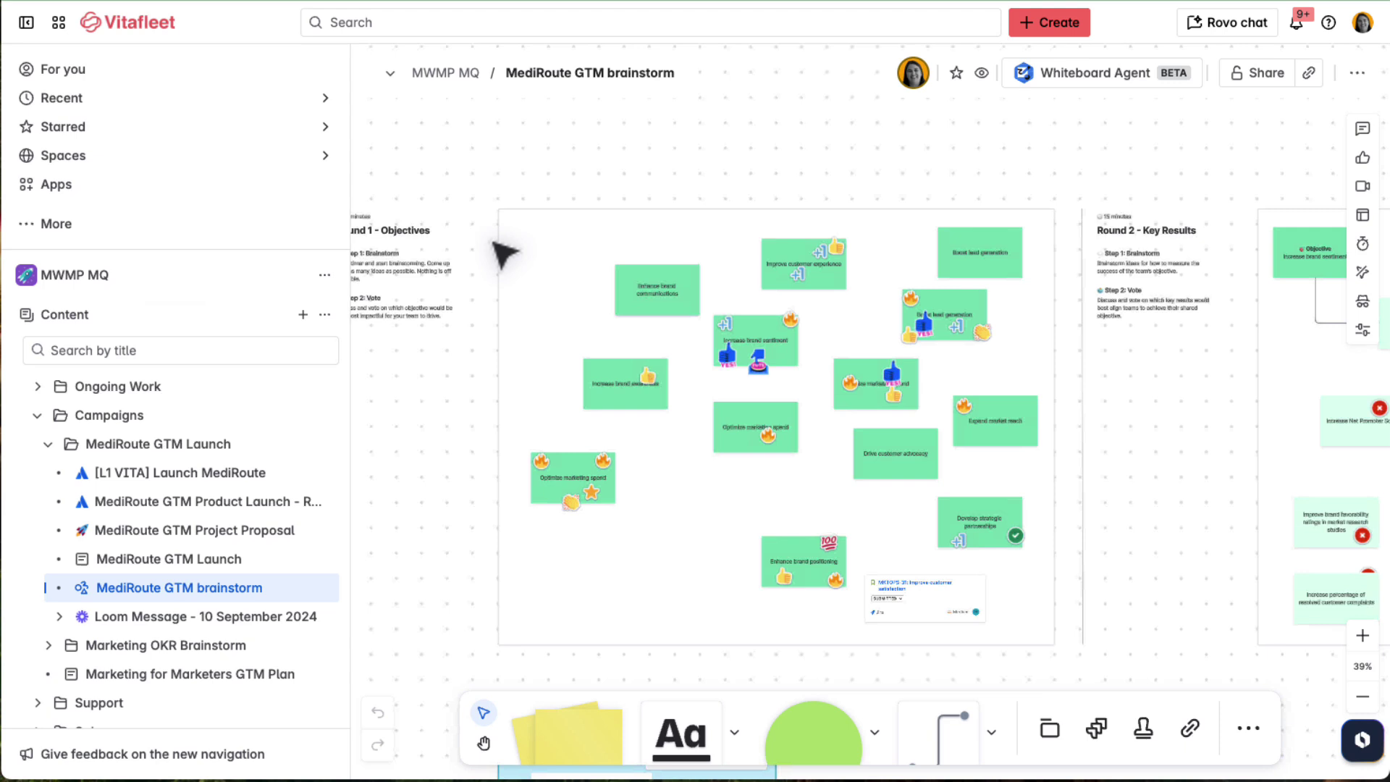
pyautogui.hscroll(15, 504, 254)
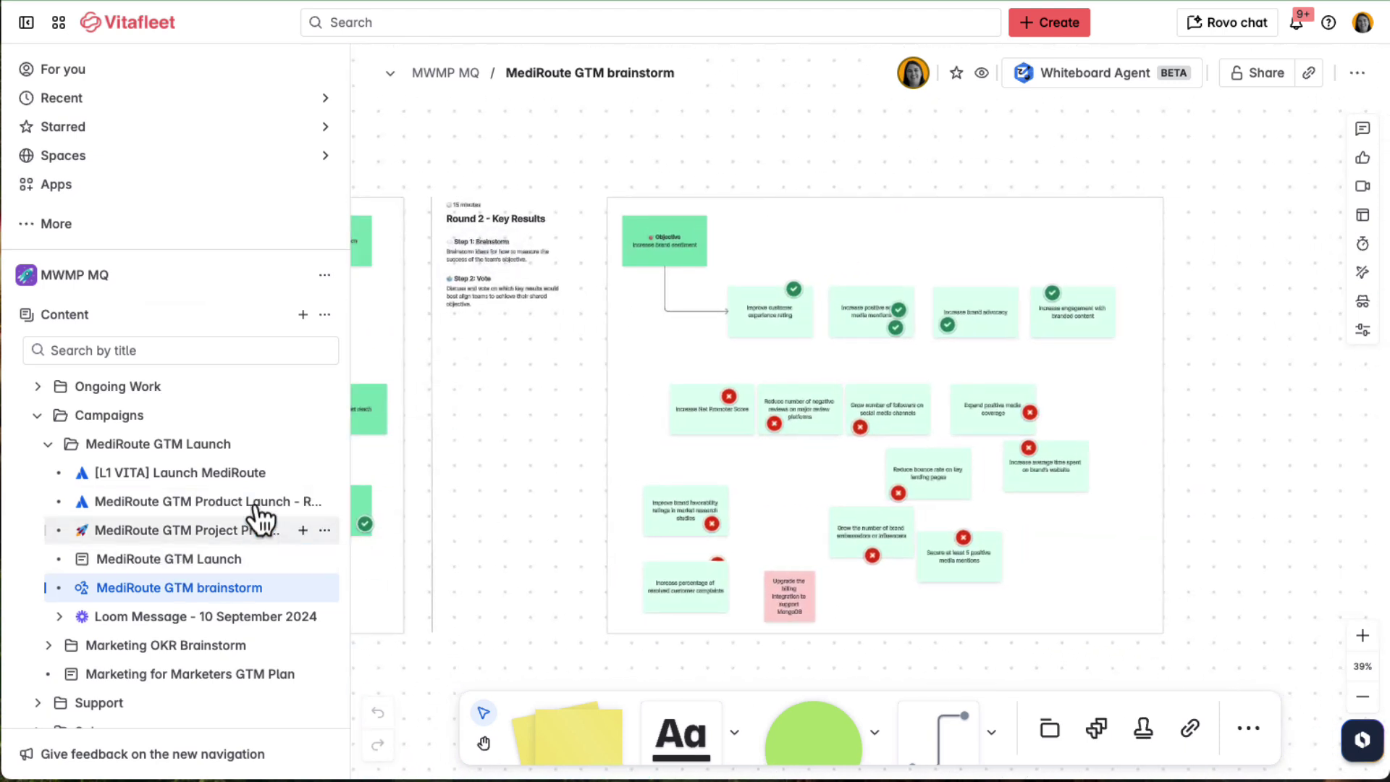
# Open the MediRoute GTM Project Proposal, narrow the sidebar, and read down to the quarterly budget table.
pyautogui.click(218, 539)
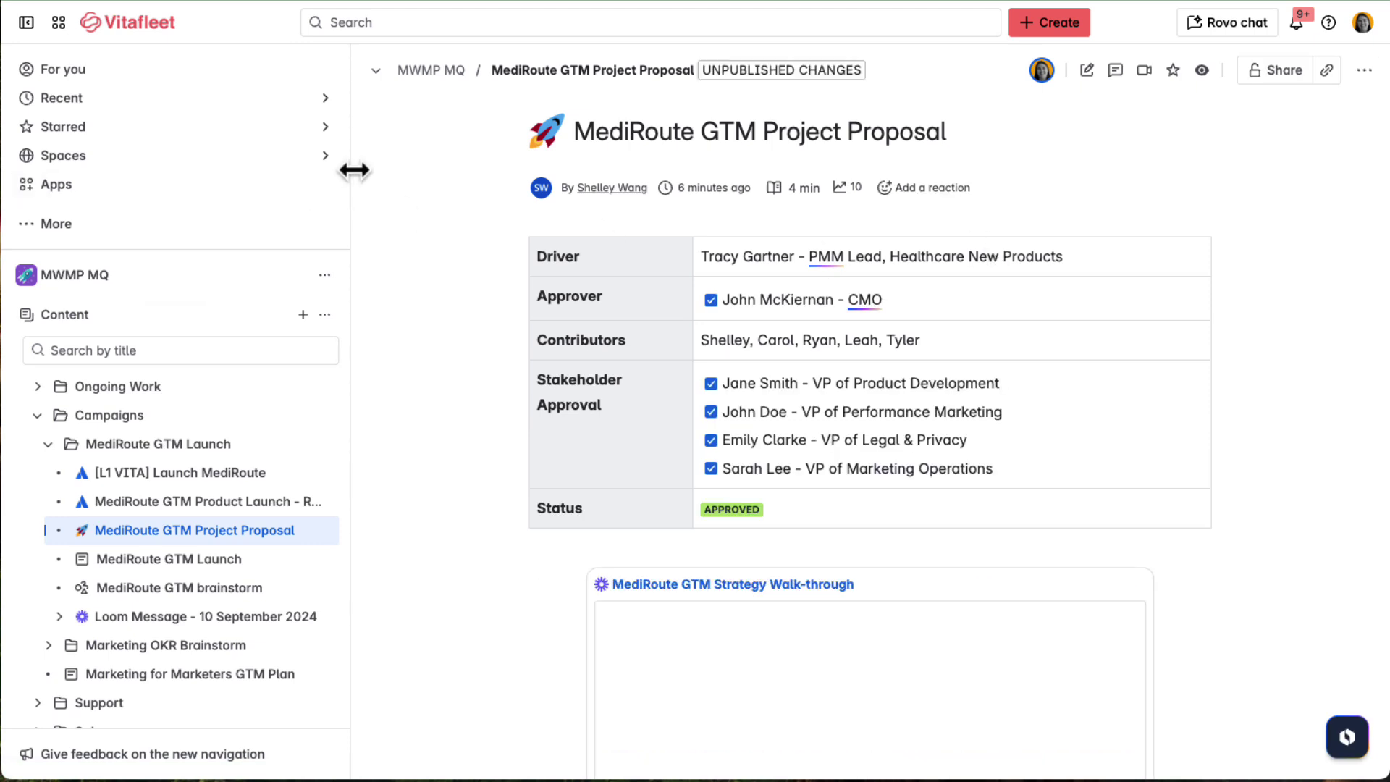
pyautogui.moveTo(354, 169); pyautogui.dragTo(236, 207)
pyautogui.scroll(-5, 589, 500)
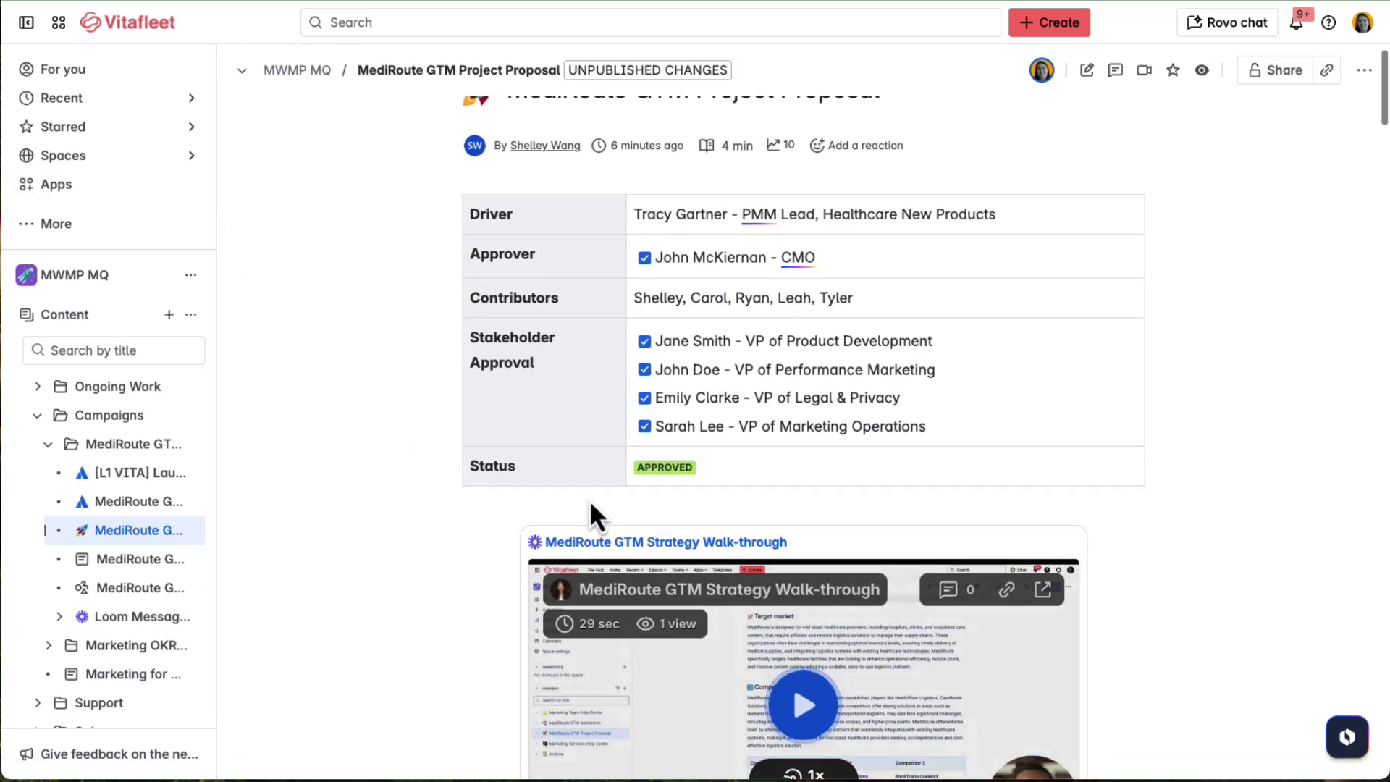
pyautogui.scroll(-15, 589, 500)
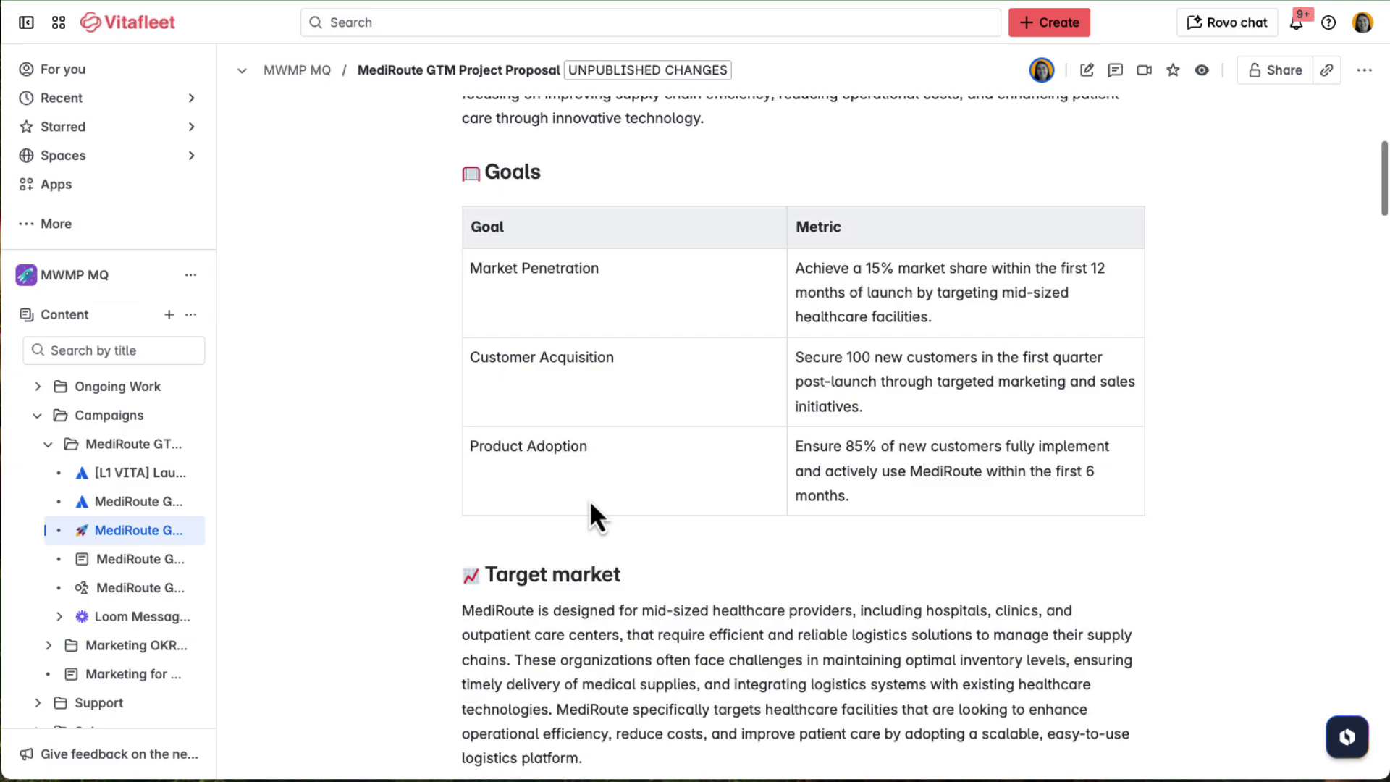
pyautogui.scroll(-15, 588, 498)
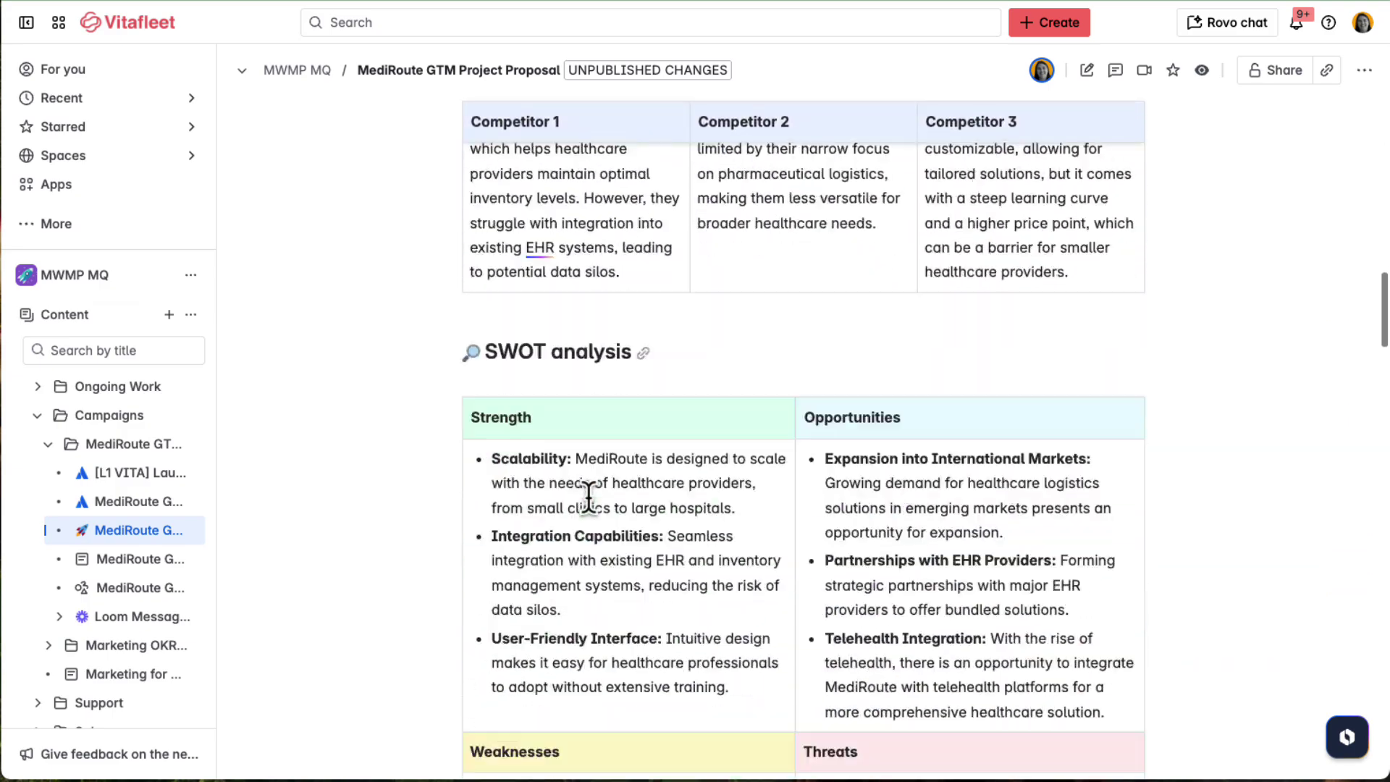
pyautogui.scroll(-15, 589, 499)
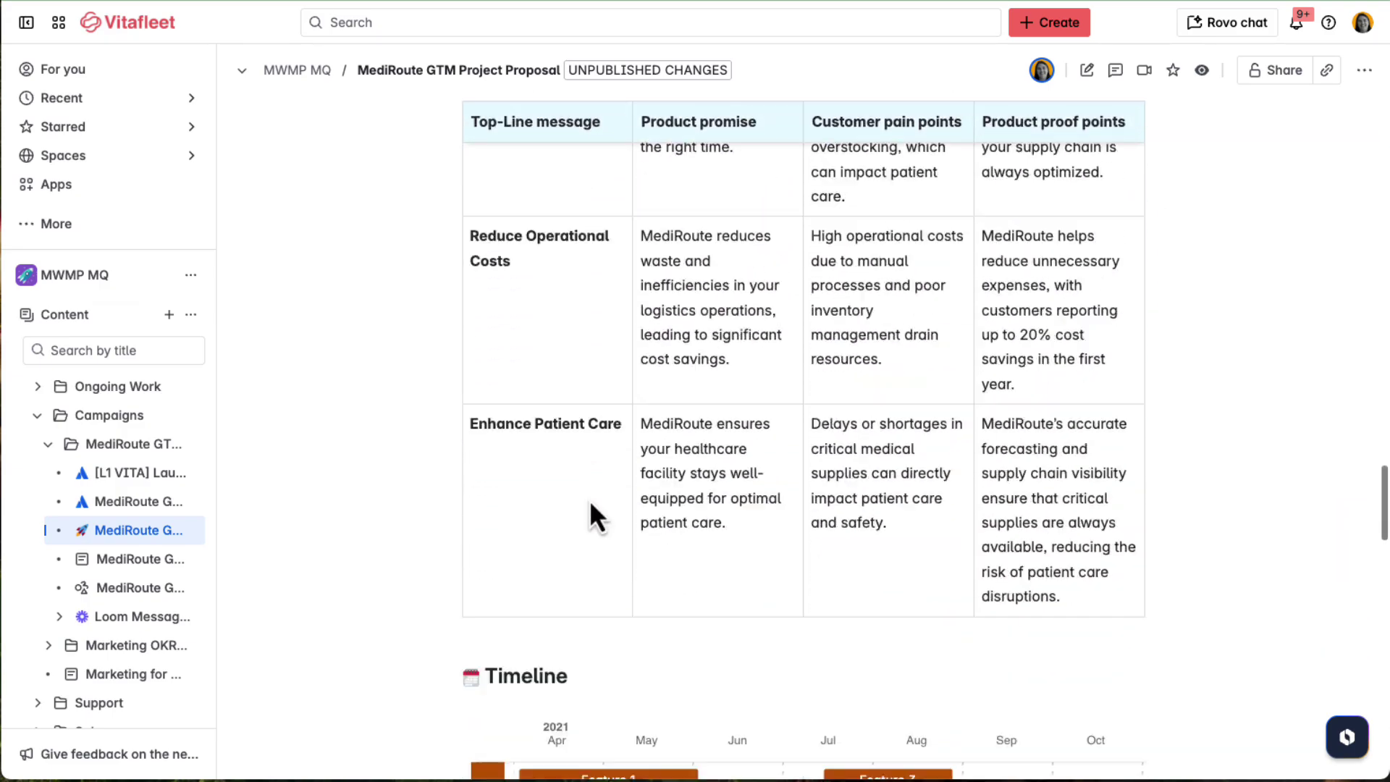
pyautogui.scroll(-15, 589, 499)
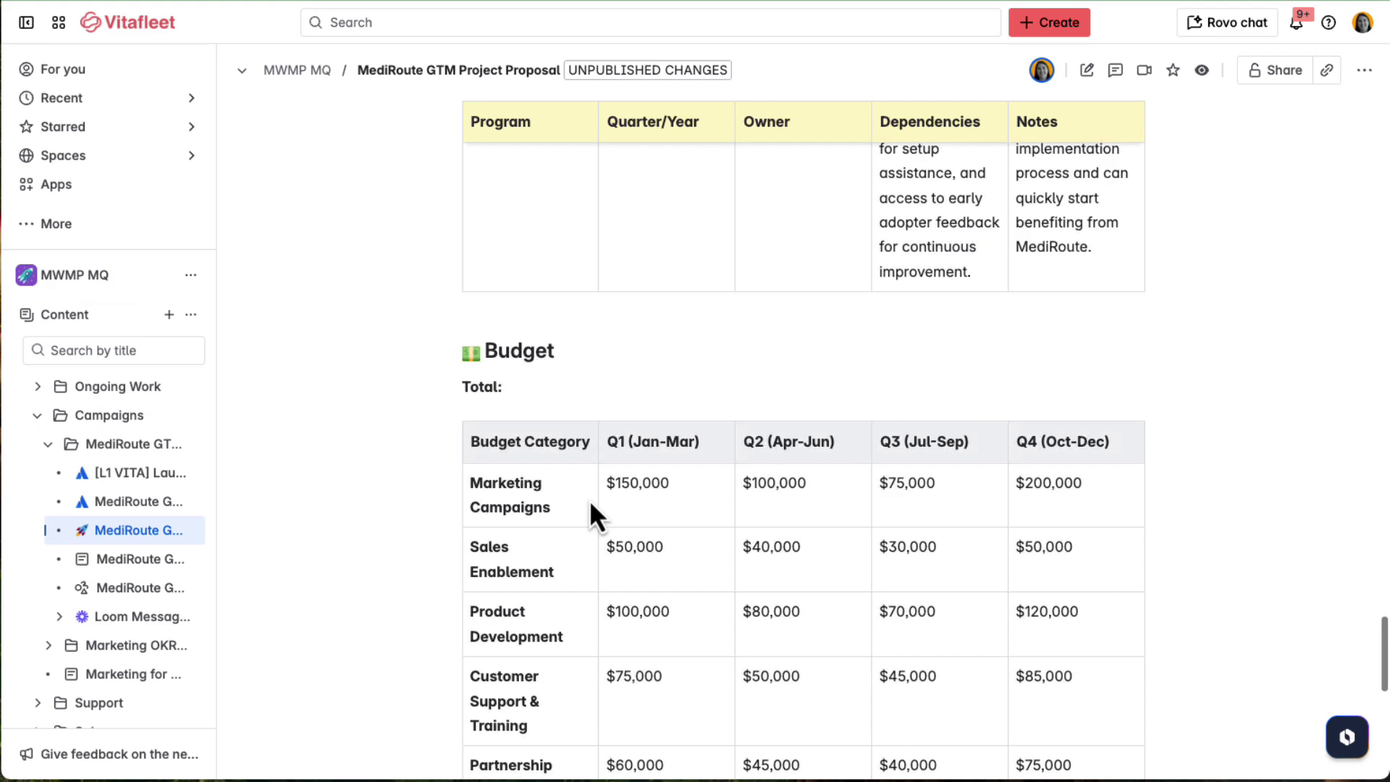
pyautogui.scroll(-1, 589, 500)
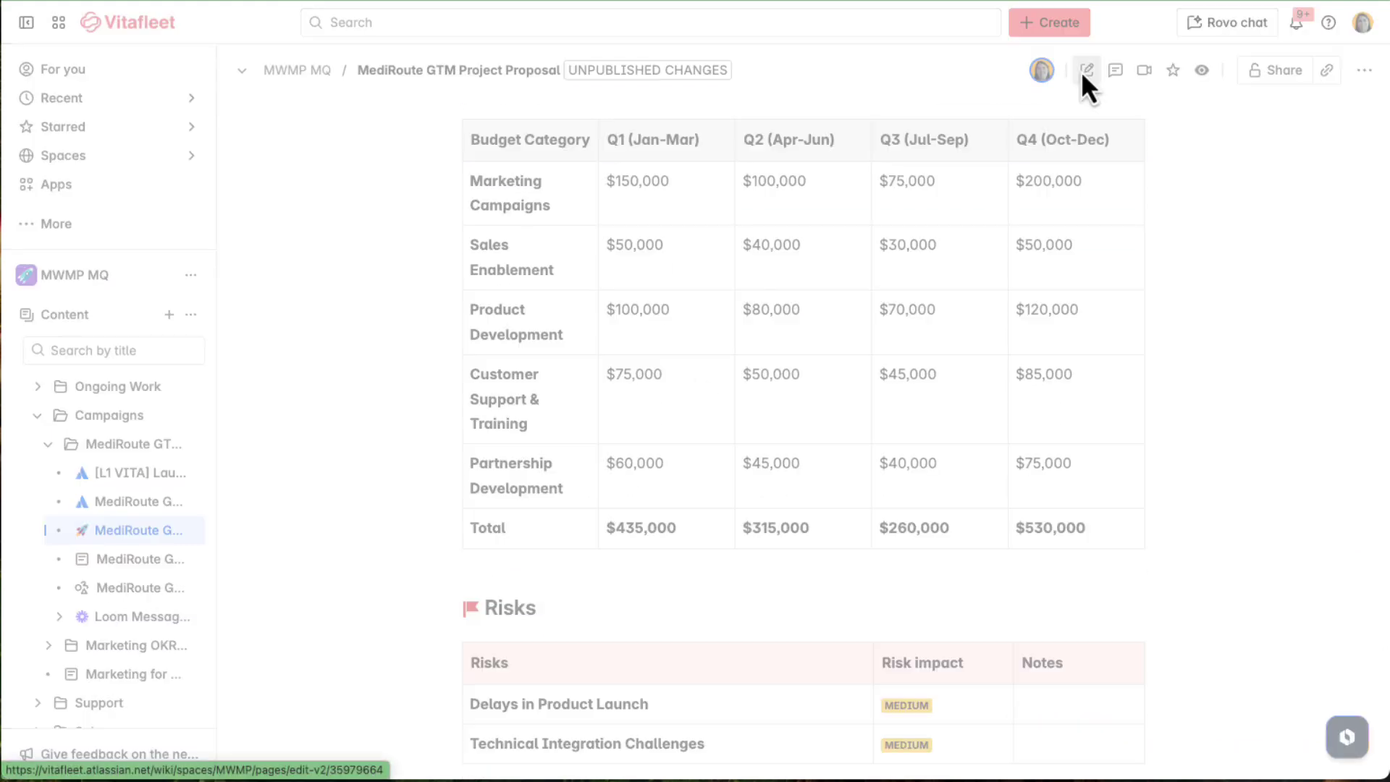
# Edit the proposal and have Rovo insert the six found action items as a checklist at the top.
pyautogui.click(1085, 70)
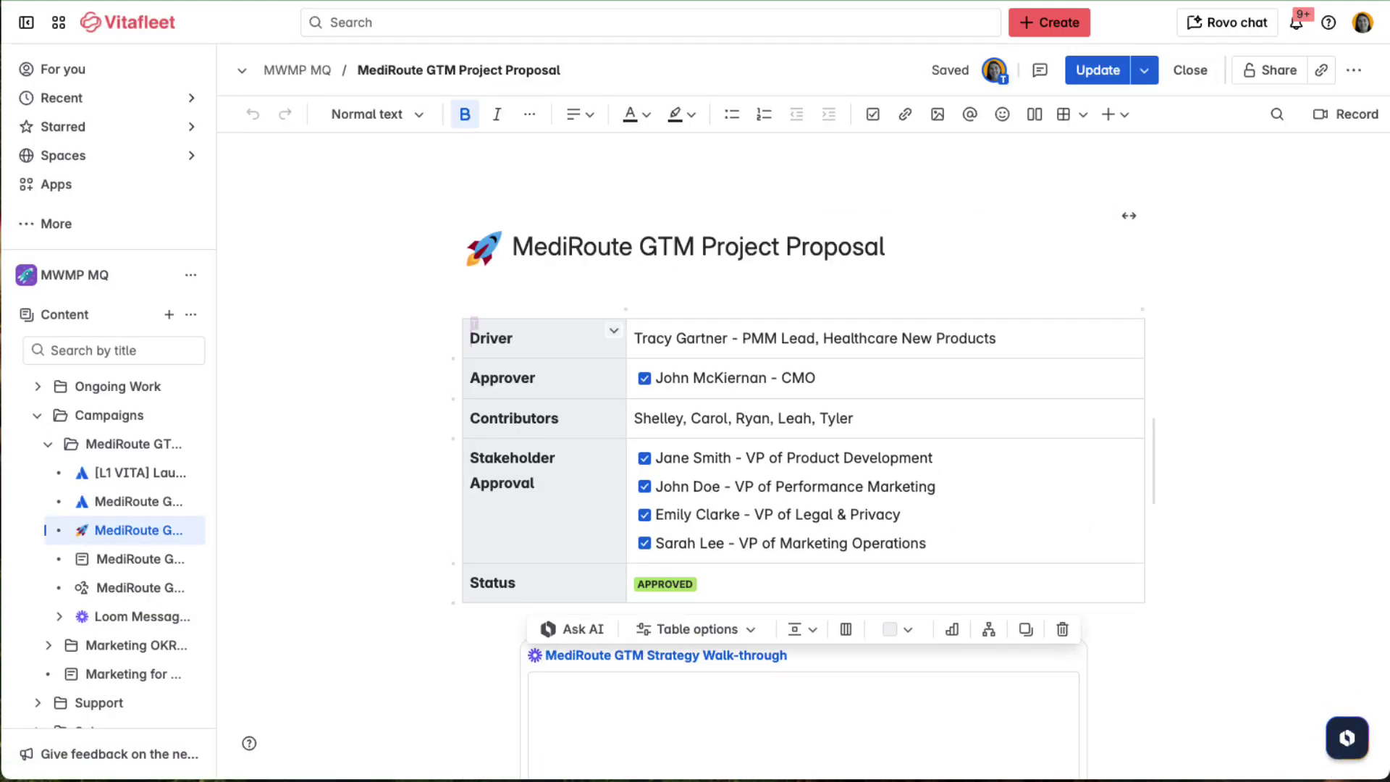
pyautogui.click(1347, 737)
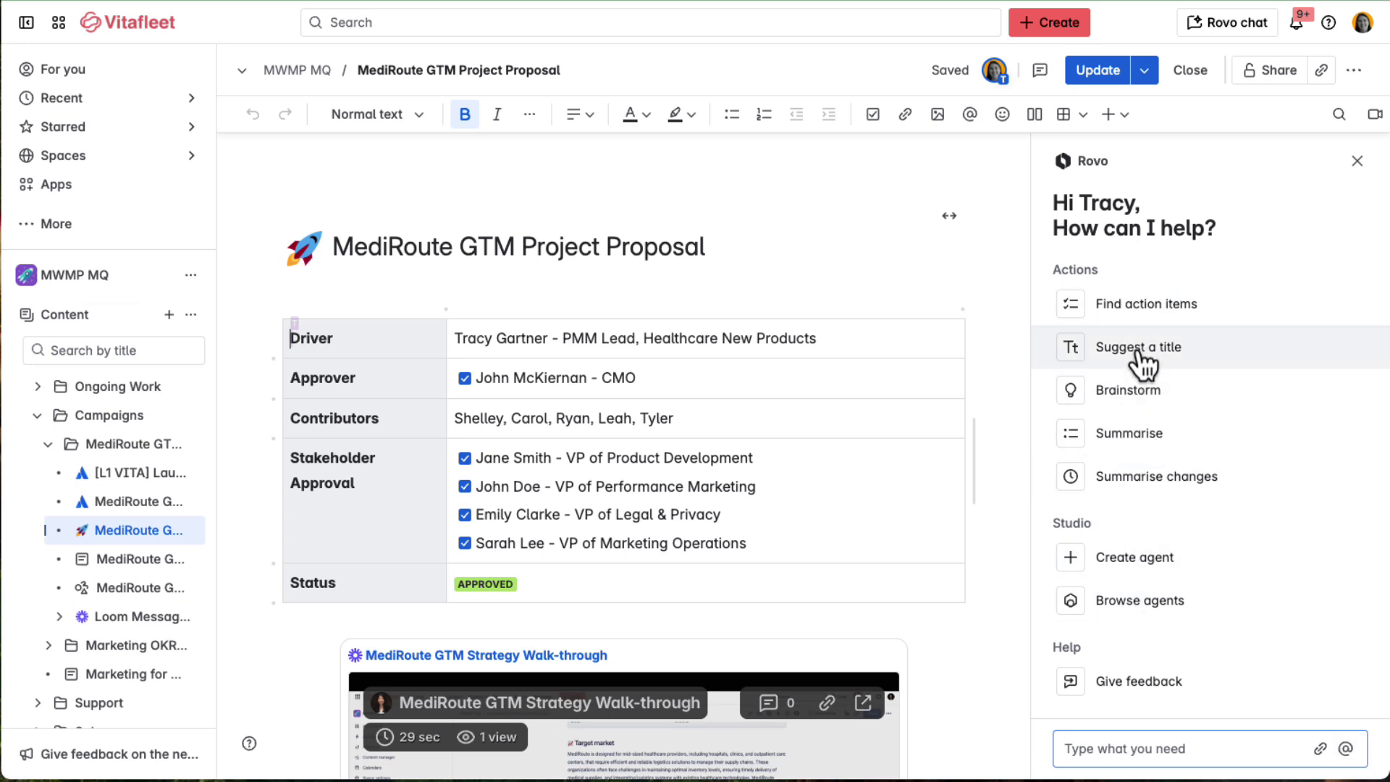
pyautogui.click(1137, 310)
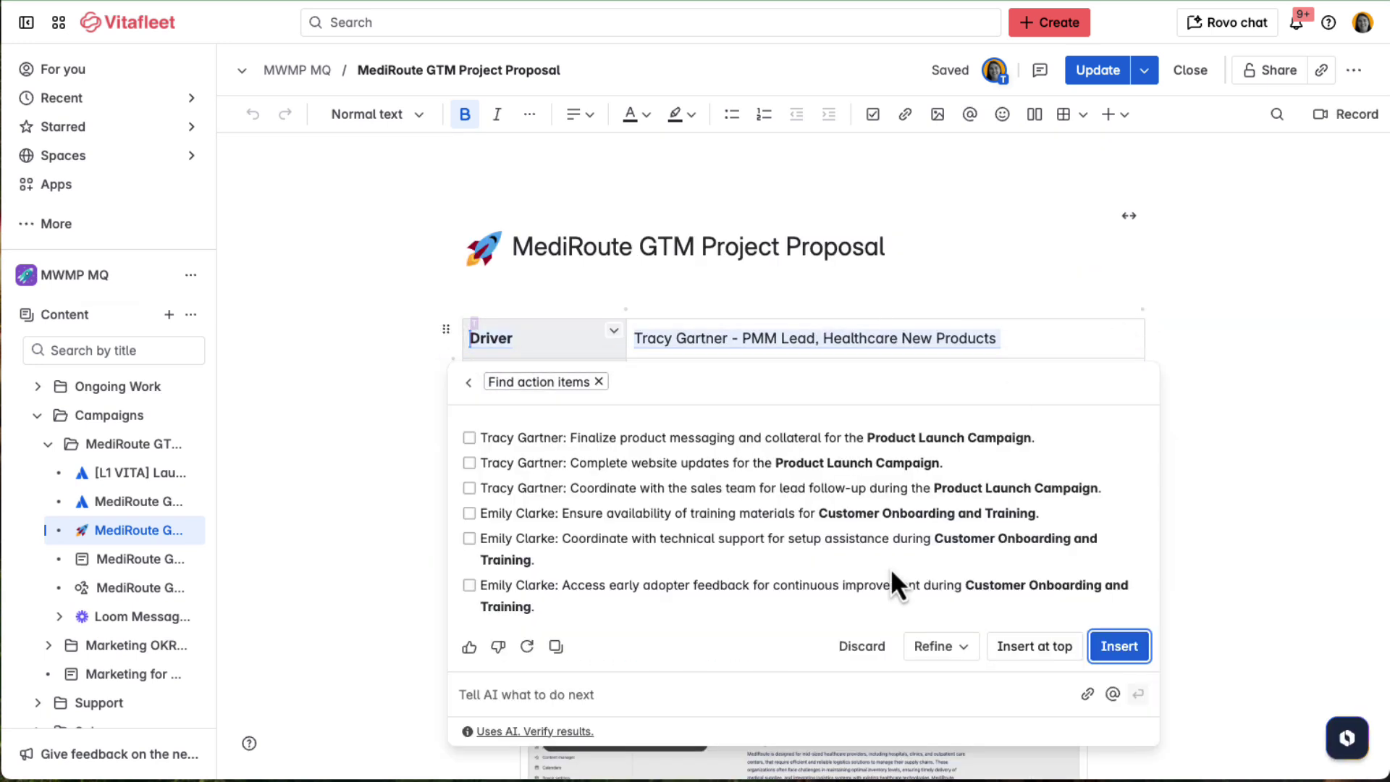
pyautogui.click(1054, 652)
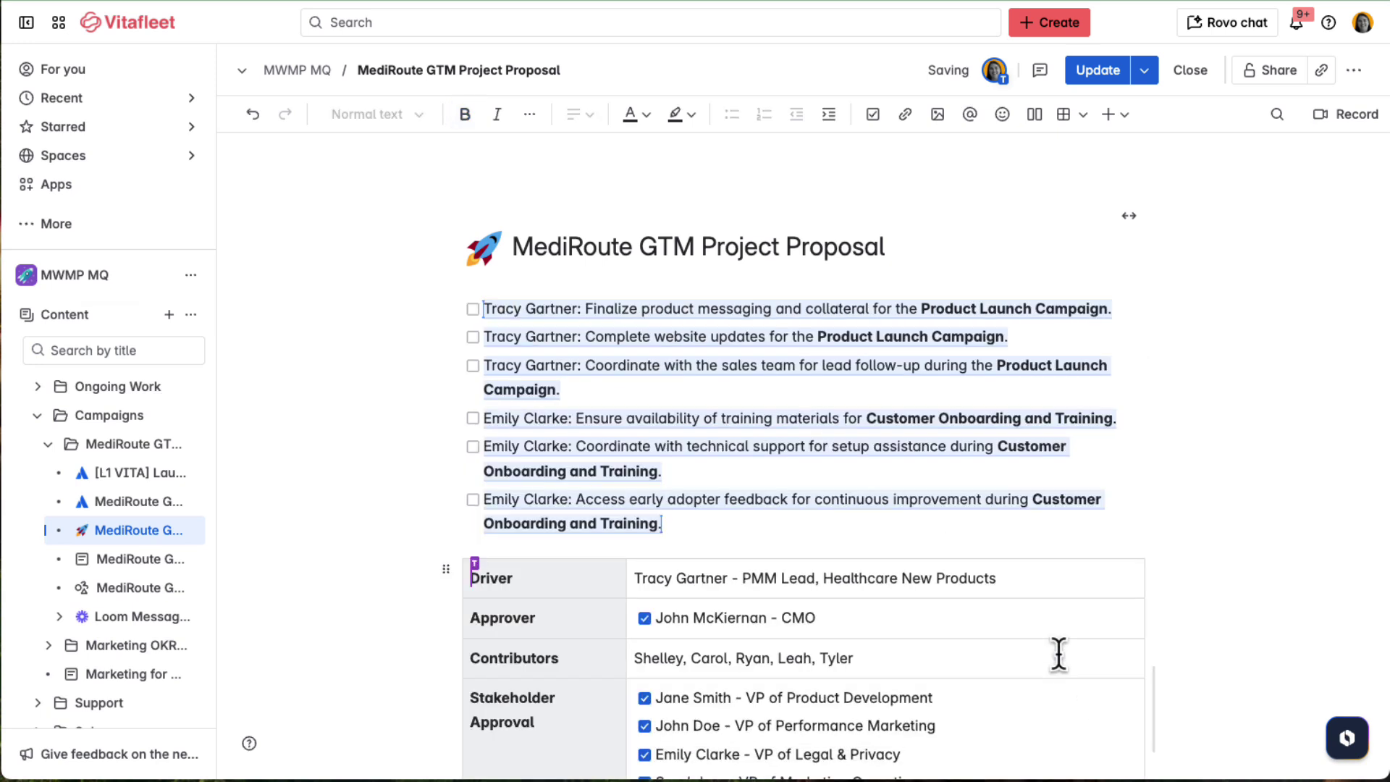
pyautogui.click(1121, 439)
pyautogui.scroll(-10, 990, 464)
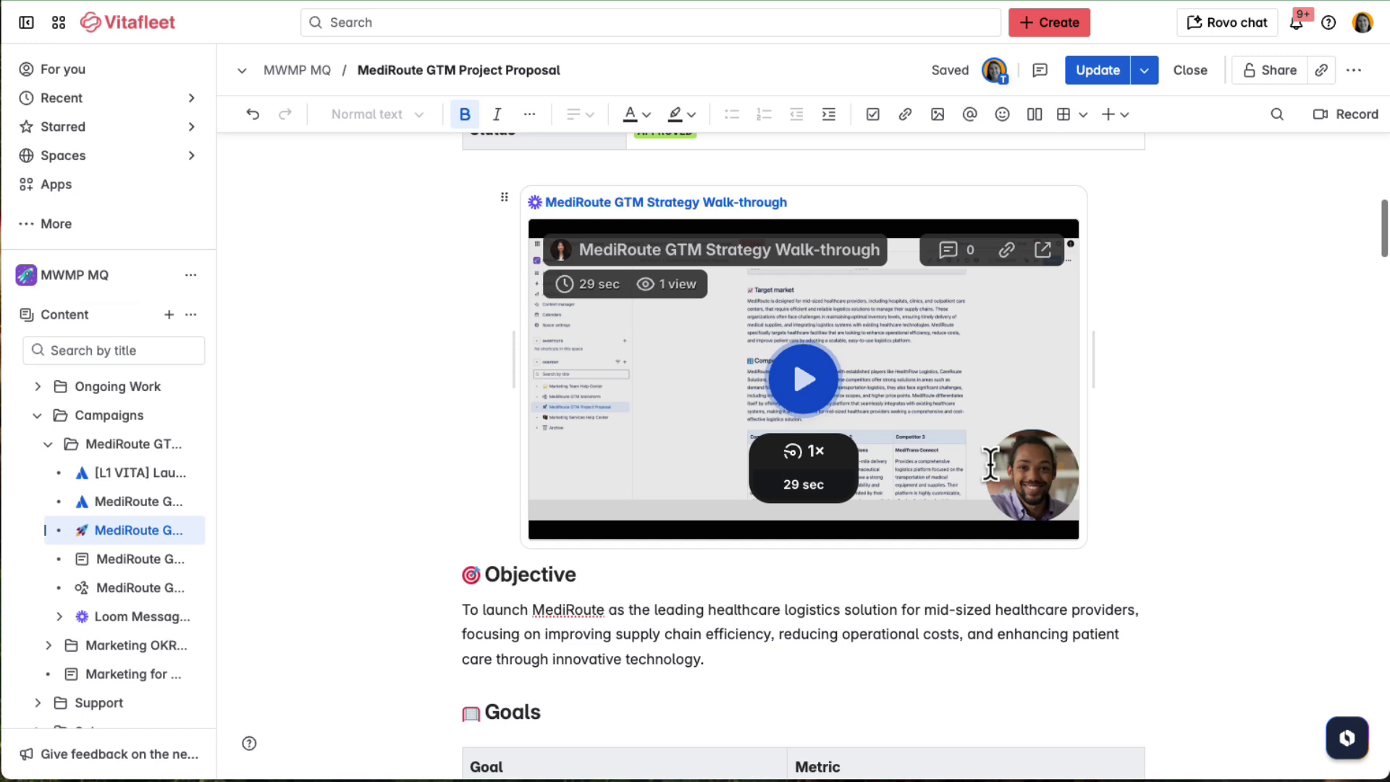
pyautogui.scroll(1, 869, 428)
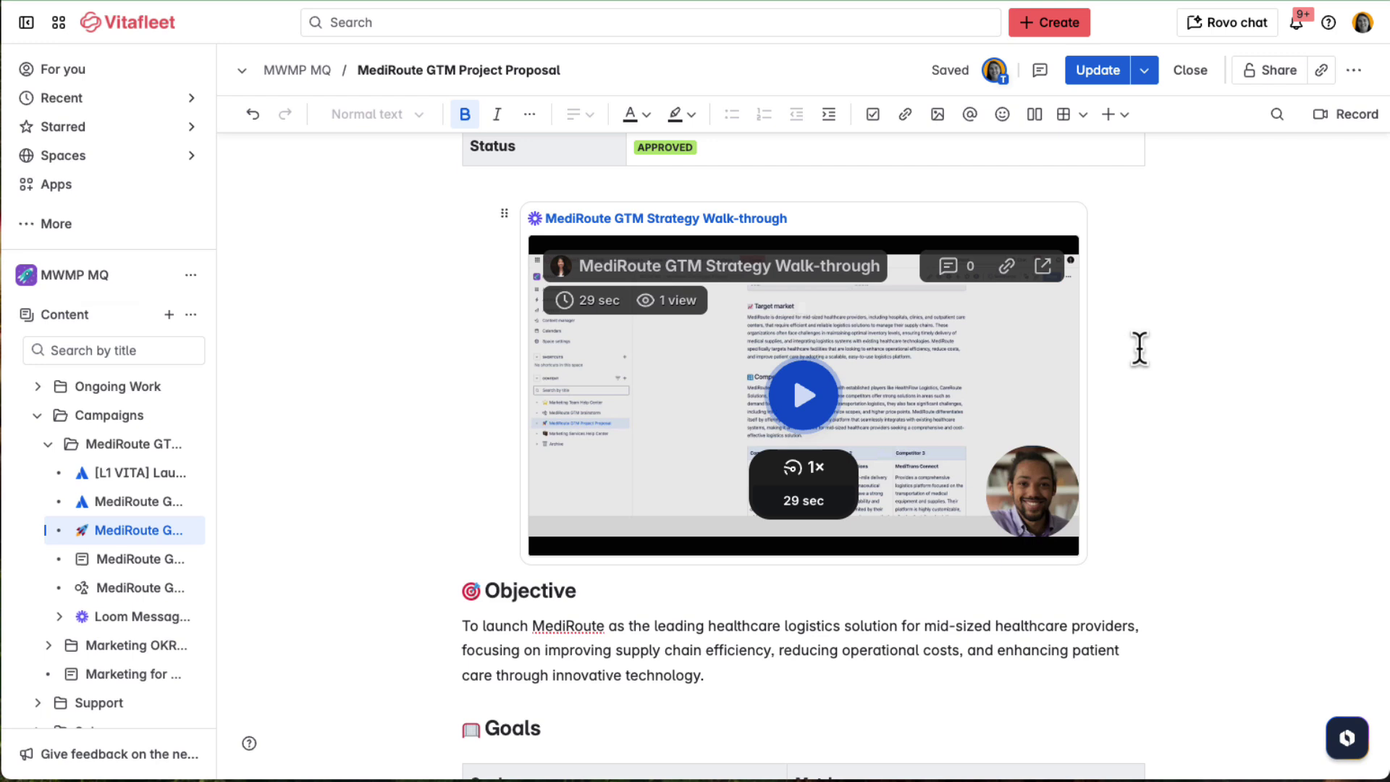
pyautogui.scroll(6, 1139, 349)
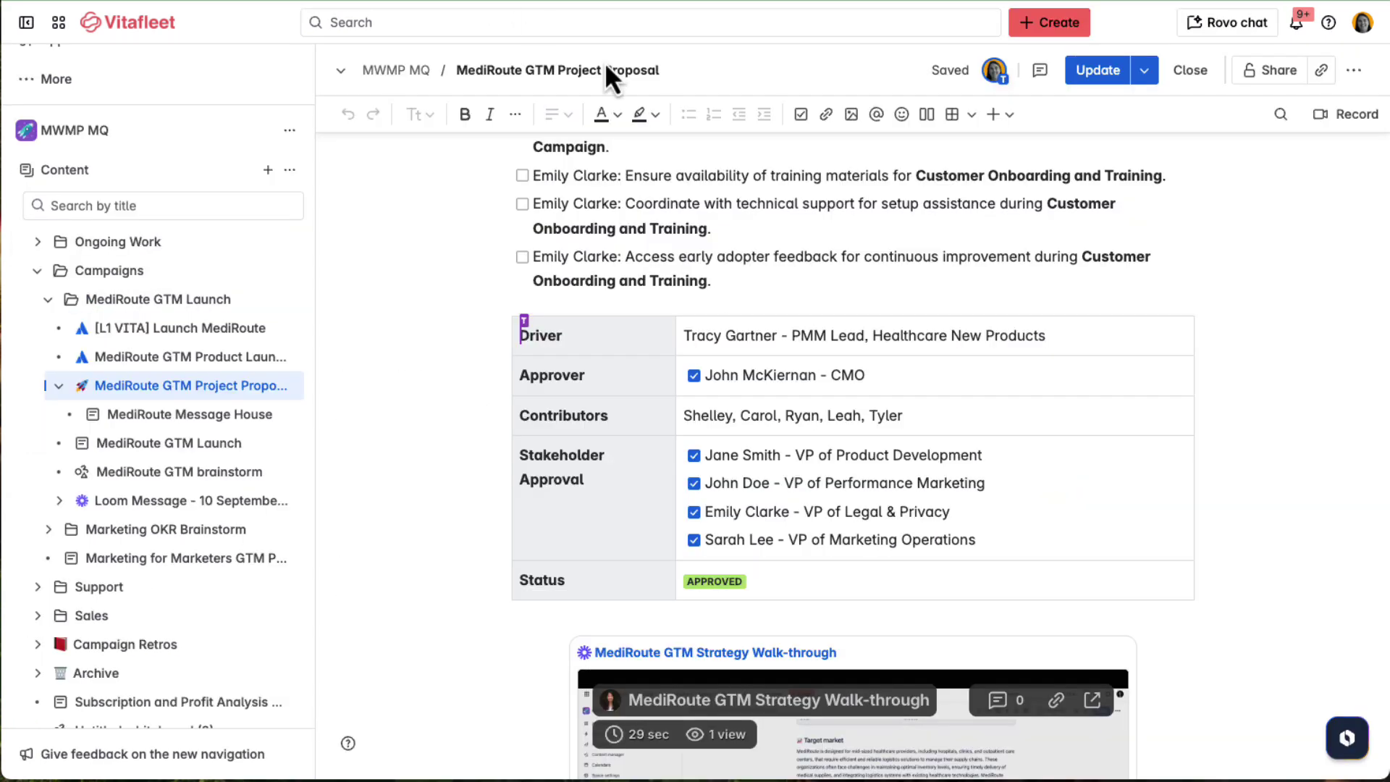
# Select the Campaign Assets heading and send Rovo the pasted prompt to create Marketing Launch Jira work items.
pyautogui.scroll(5, 1019, 291)
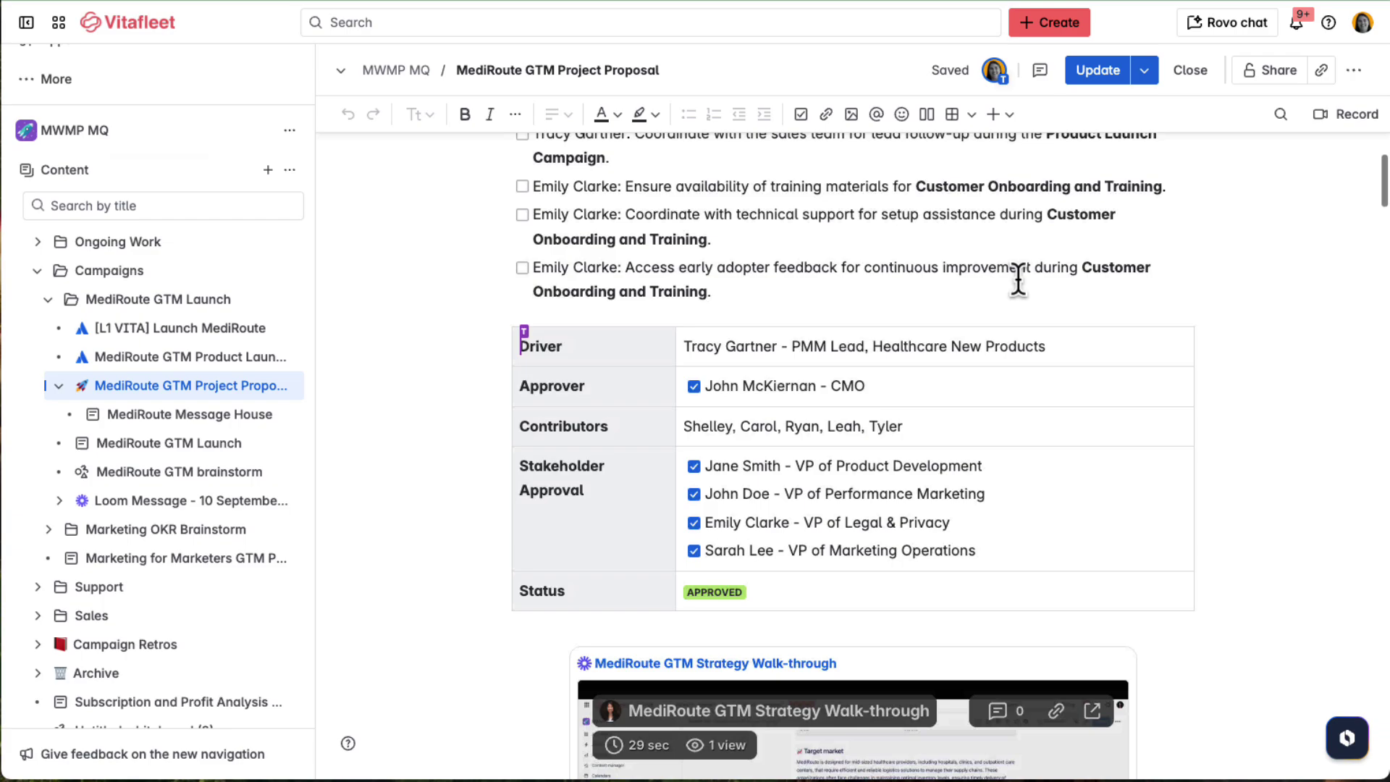
pyautogui.scroll(-15, 1019, 281)
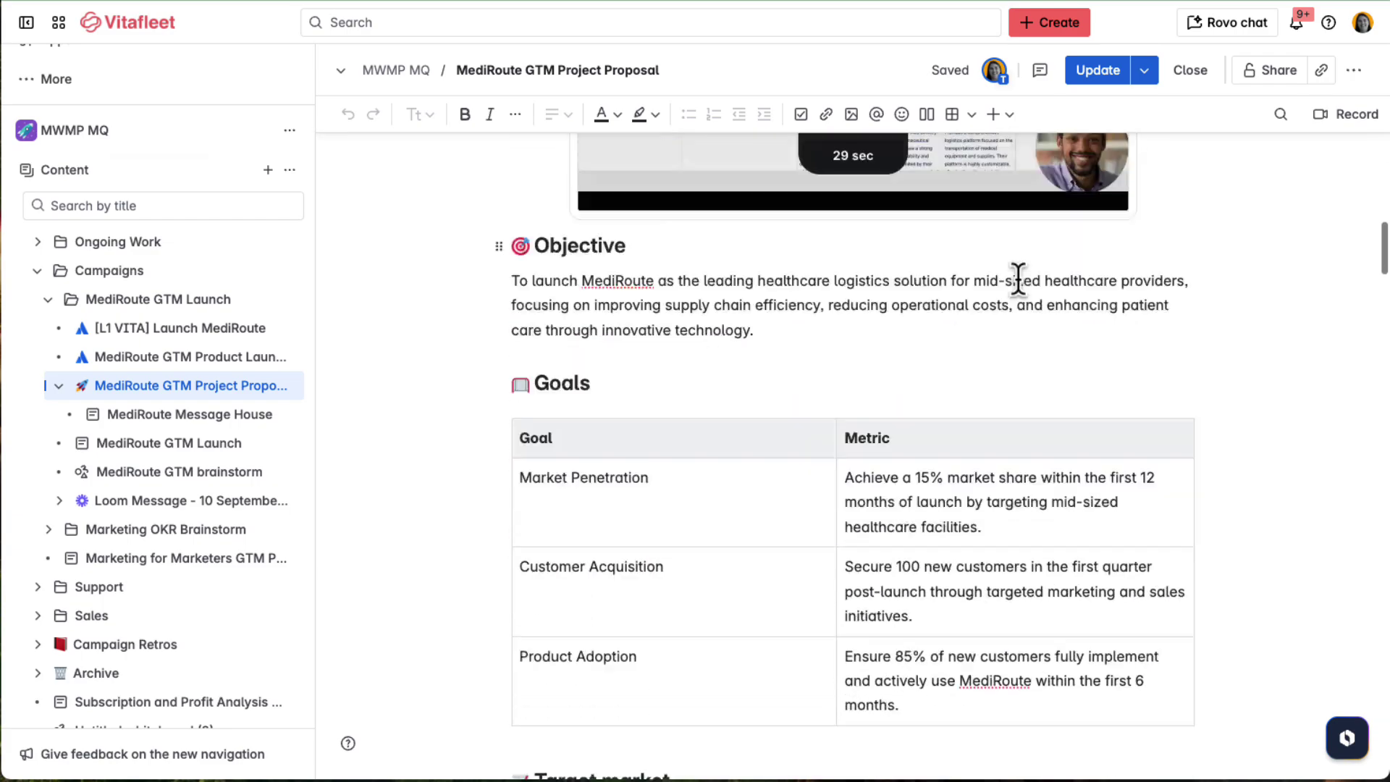
pyautogui.scroll(-15, 1019, 281)
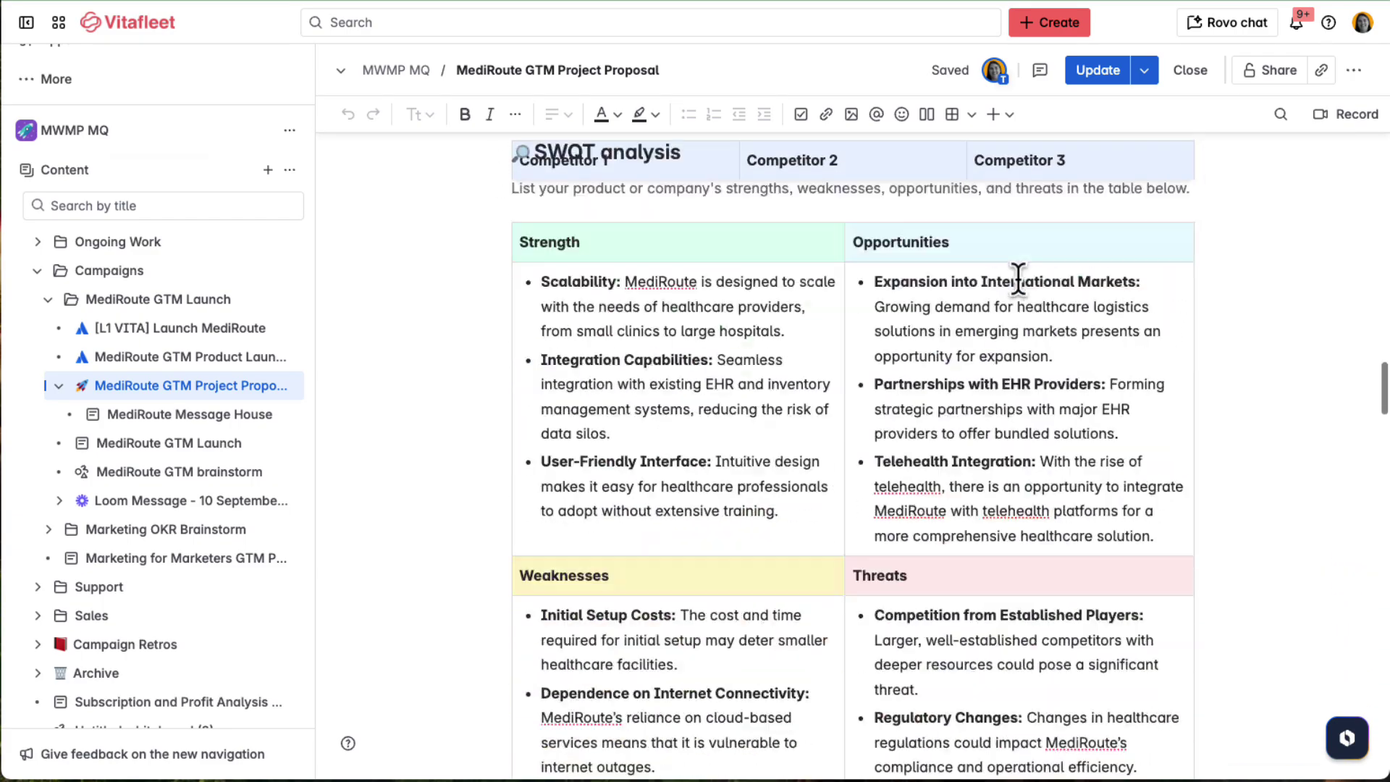
pyautogui.scroll(1, 1019, 281)
pyautogui.moveTo(641, 270); pyautogui.dragTo(768, 270)
pyautogui.scroll(-8, 753, 269)
pyautogui.scroll(-10, 752, 266)
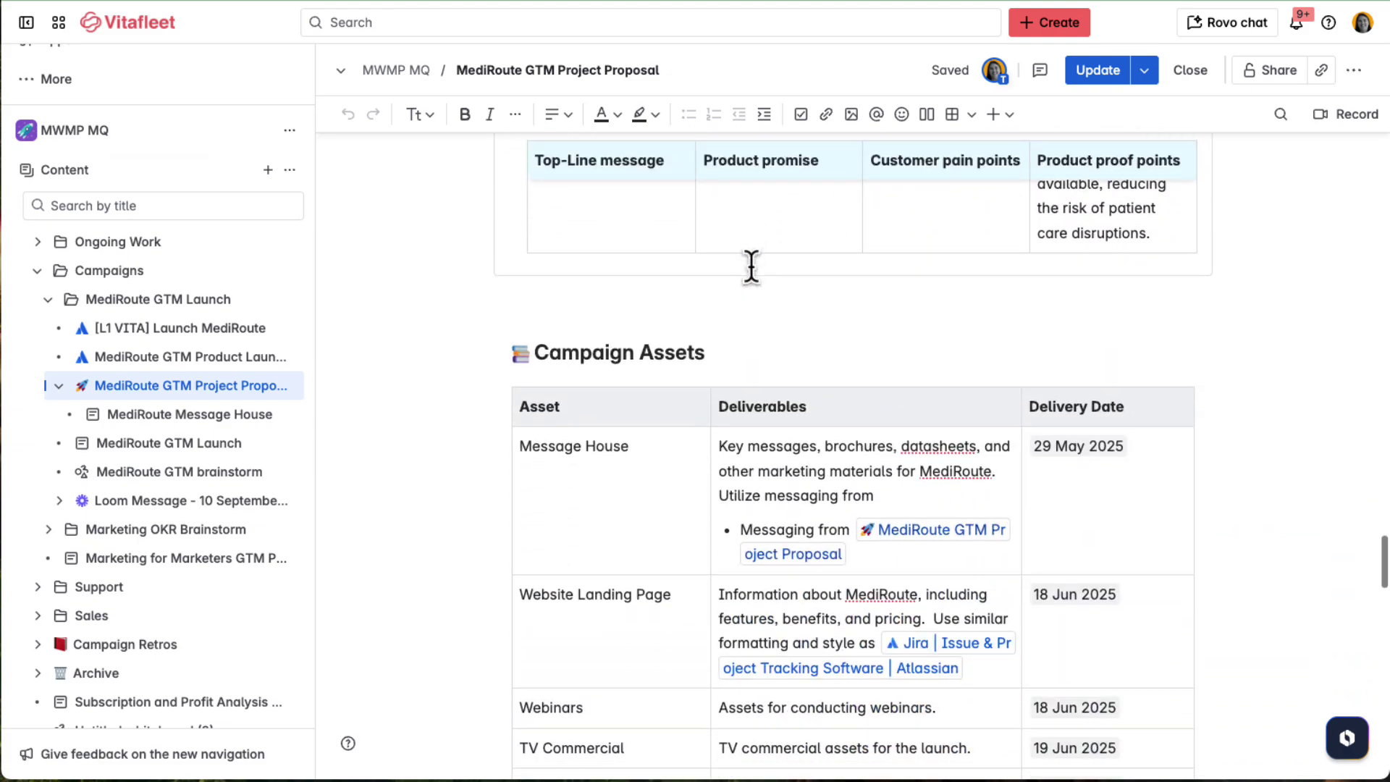
pyautogui.moveTo(622, 353); pyautogui.dragTo(706, 353)
pyautogui.click(1345, 737)
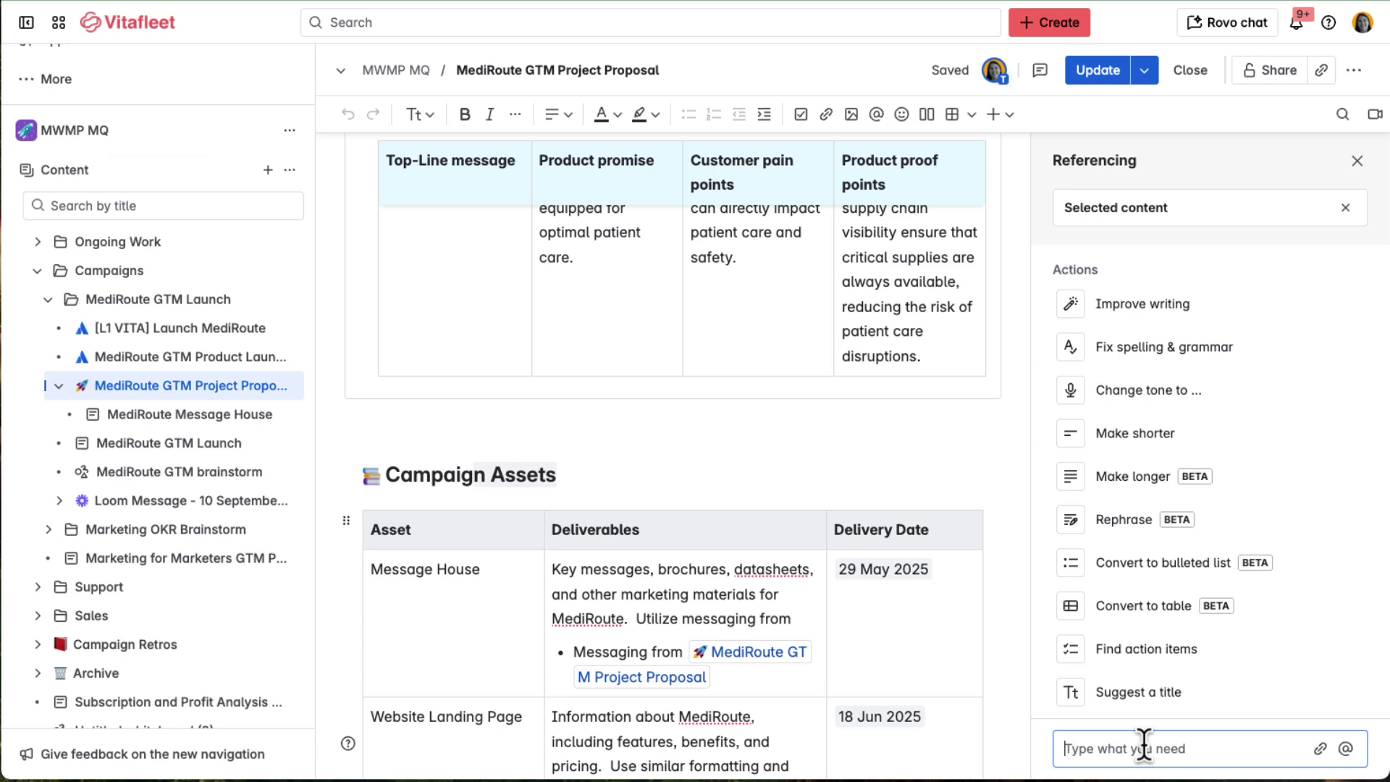
pyautogui.write('Help me create Jira work items for Jira project "Marketing Launch" based on the Campaign Assets Table on the page. Also embed relevant messaging and positioning information found under the "Messaging and Positioning" section.')
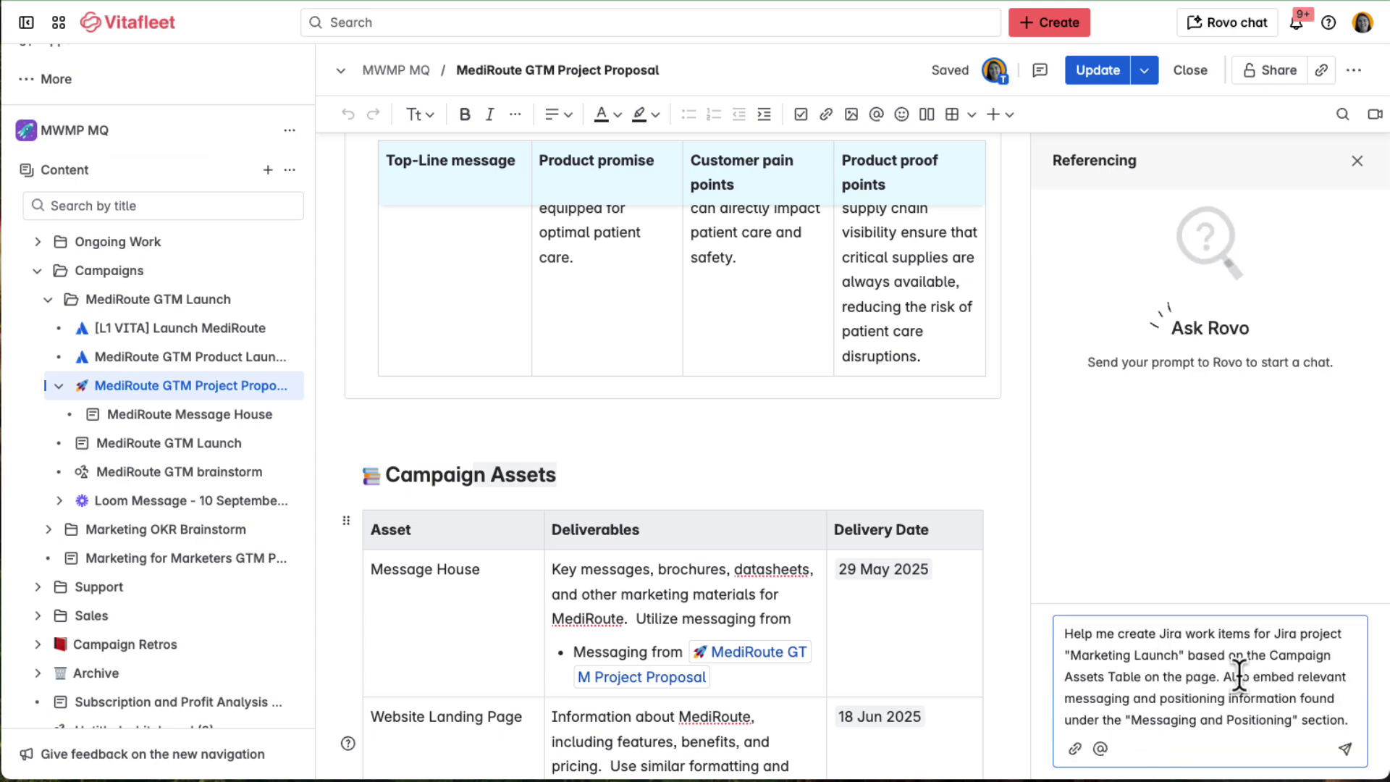
pyautogui.press('Return')
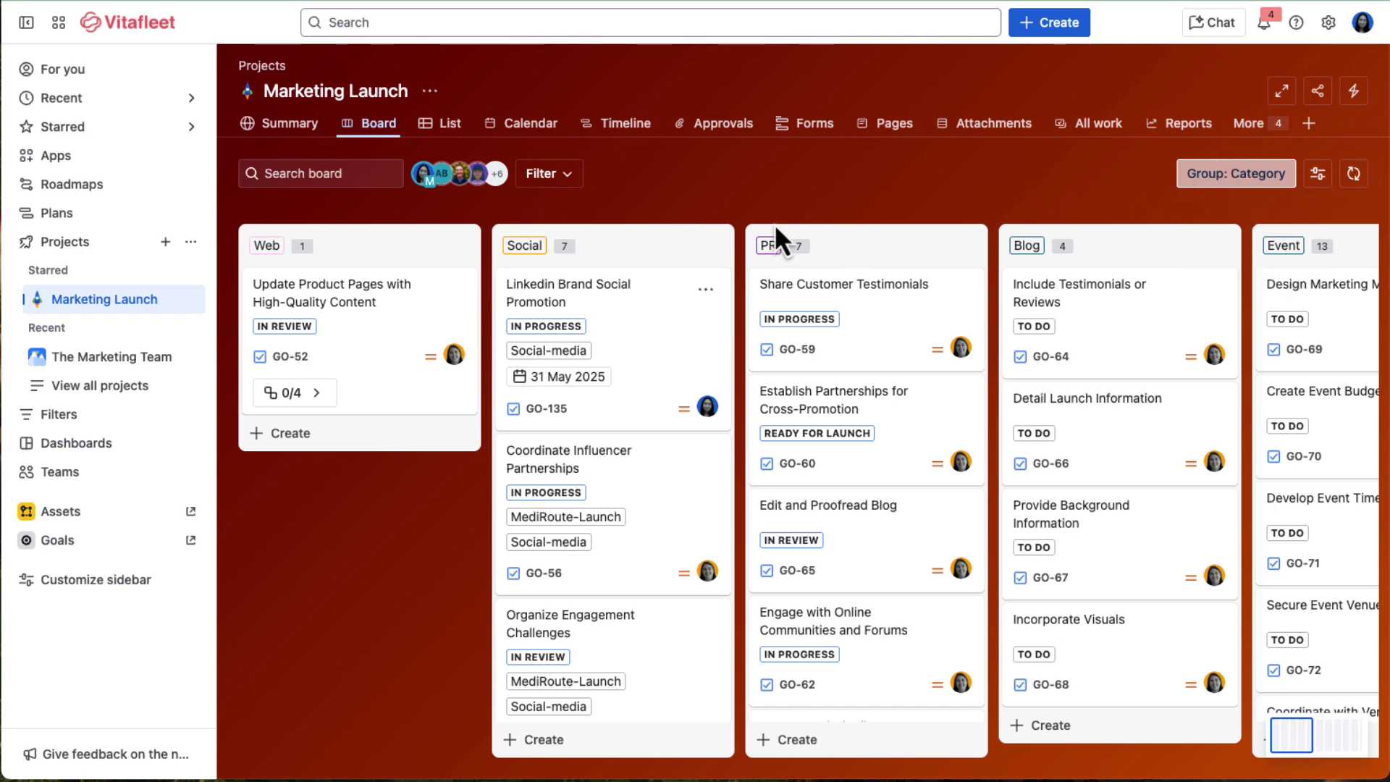
# Check Update Product Pages, then open Linkedin Brand Social Promotion and read its description and comments.
pyautogui.click(366, 295)
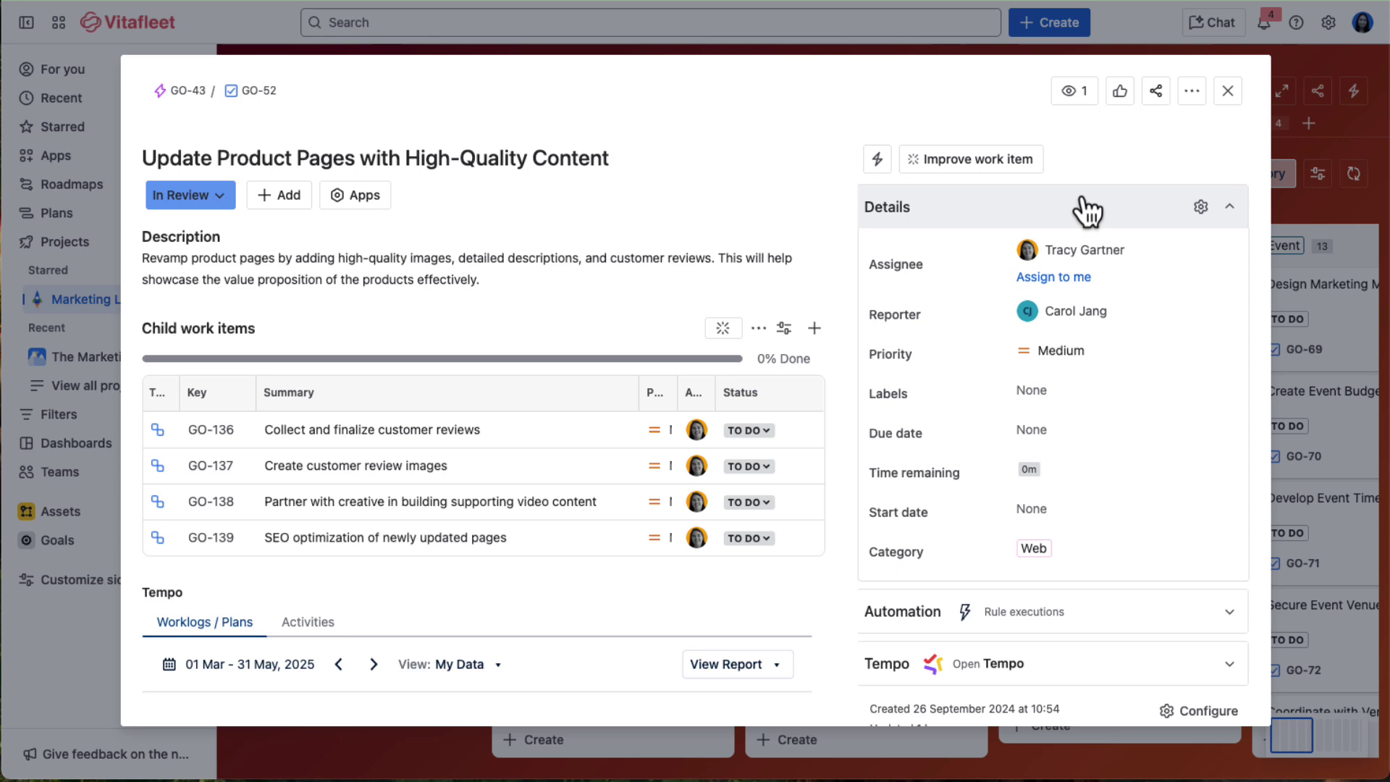
pyautogui.click(1228, 91)
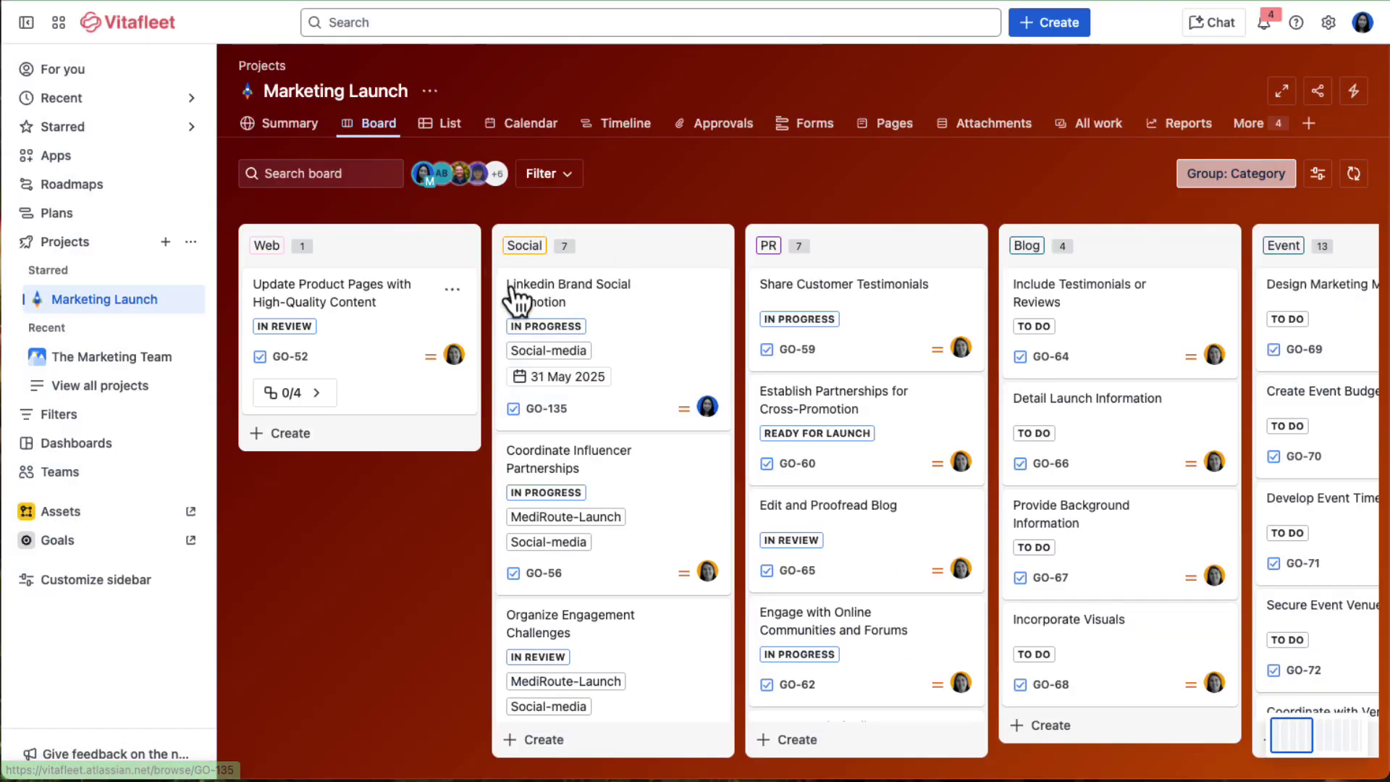
pyautogui.click(605, 298)
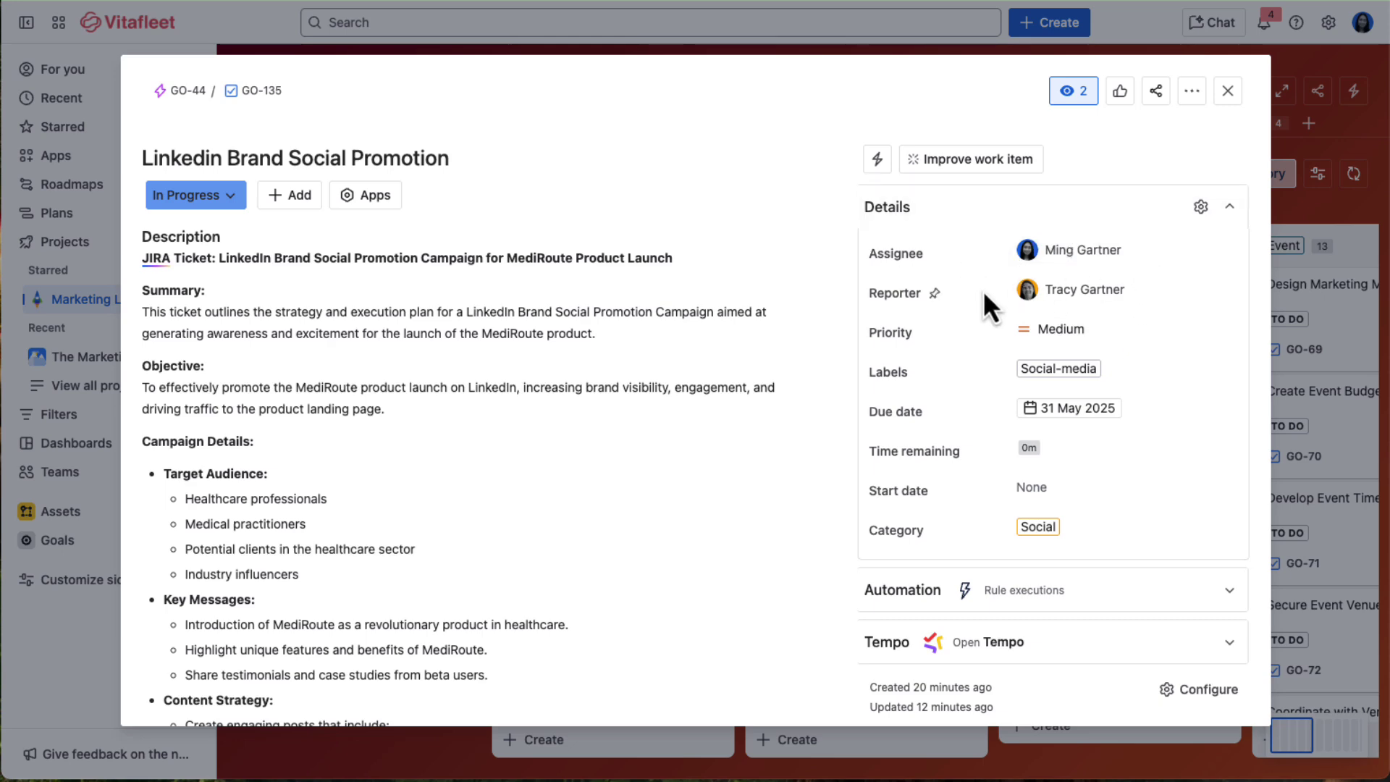
pyautogui.scroll(-8, 491, 443)
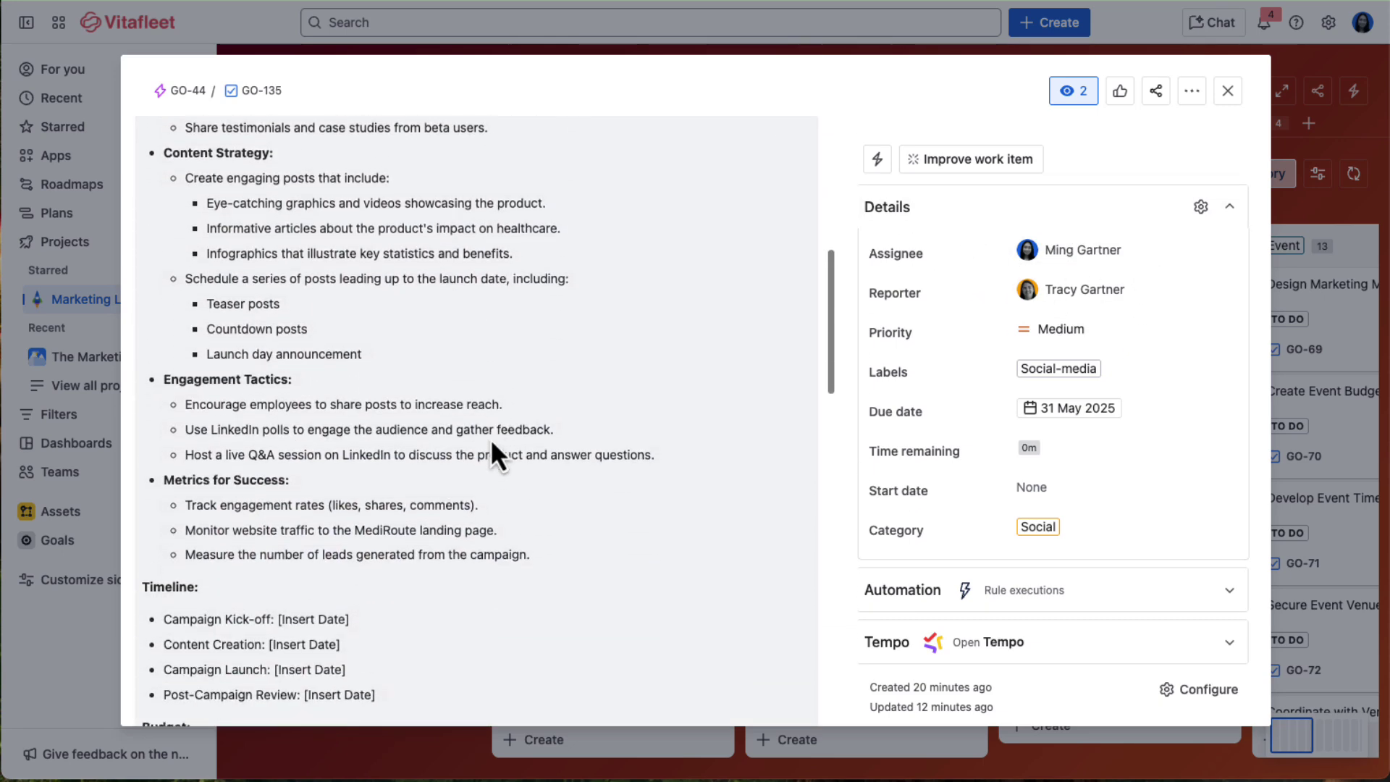
pyautogui.scroll(-15, 492, 443)
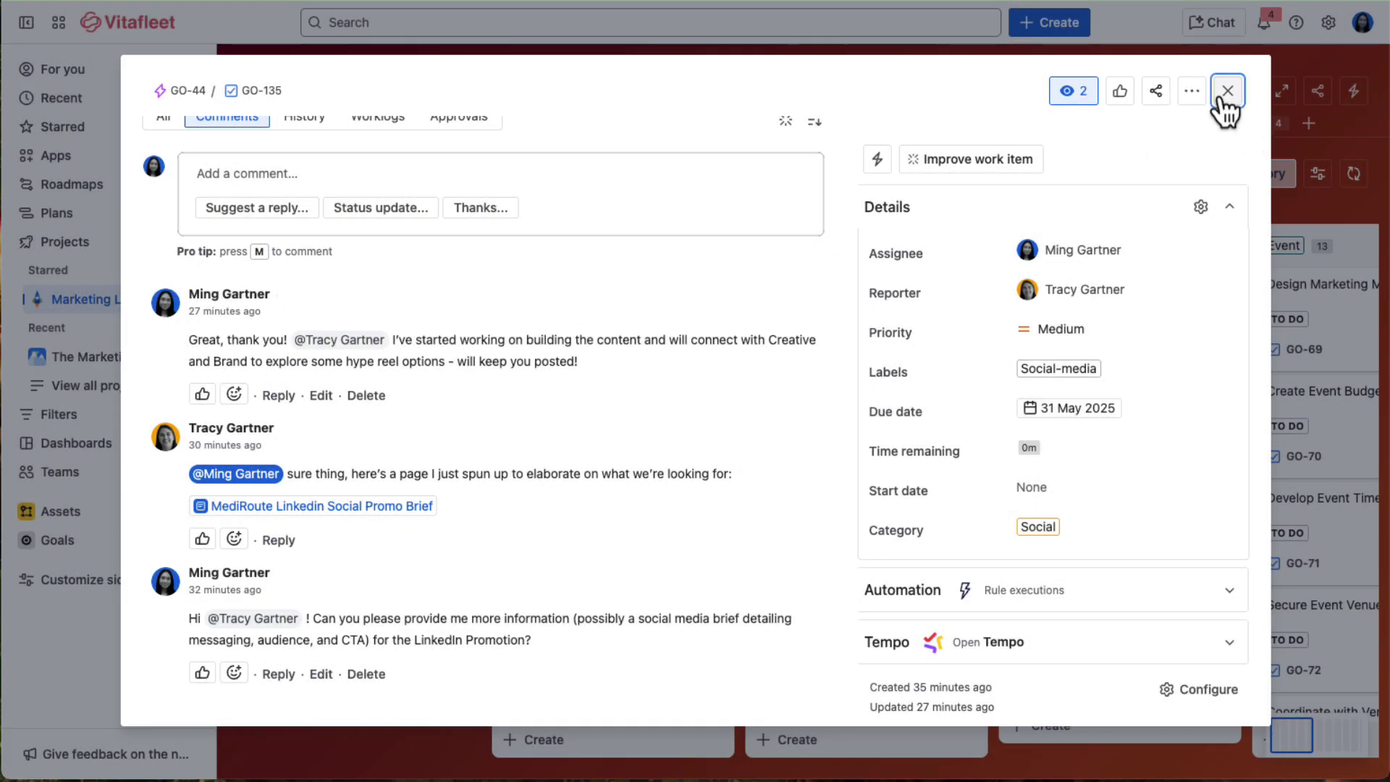
# Group the Marketing Launch board by Status and open the project's automation rules list.
pyautogui.click(1226, 93)
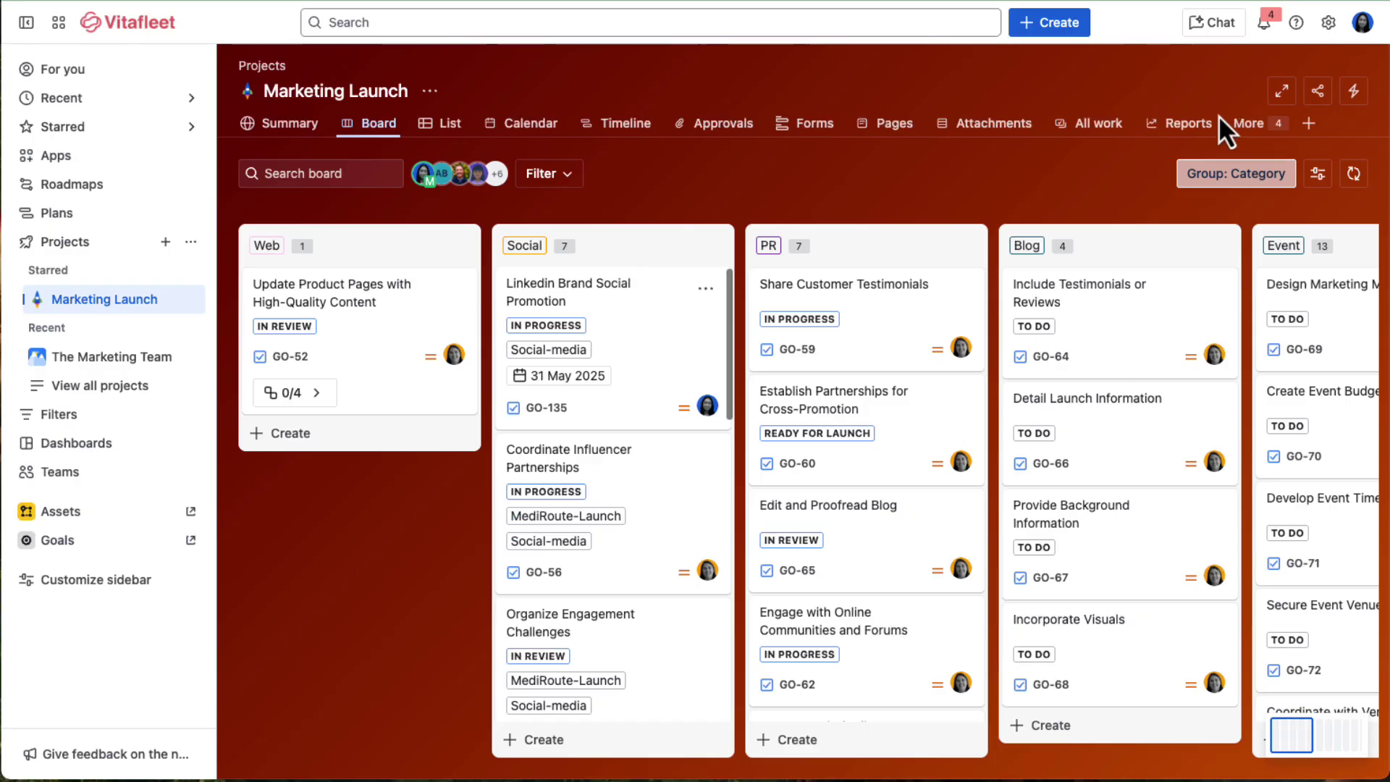
pyautogui.click(1238, 178)
pyautogui.click(1231, 223)
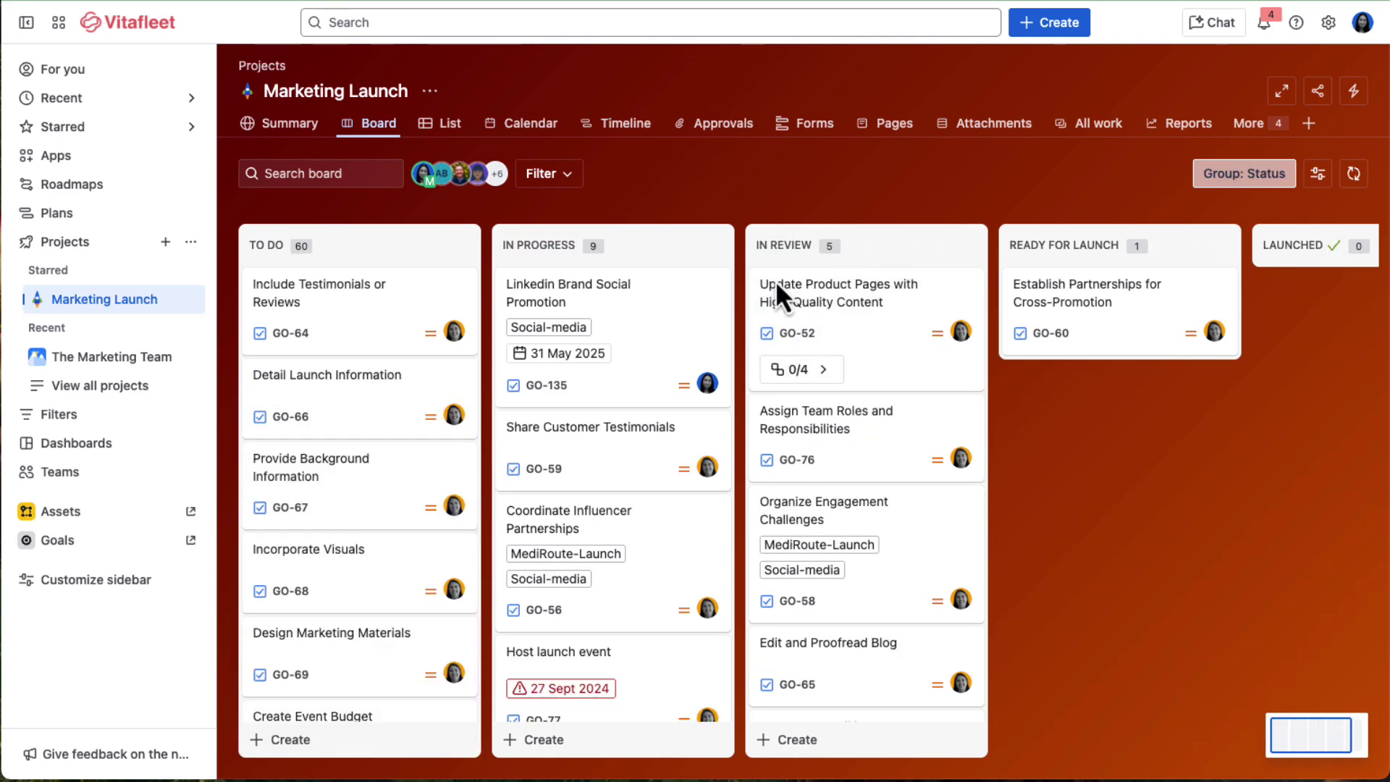
pyautogui.hscroll(5, 1332, 303)
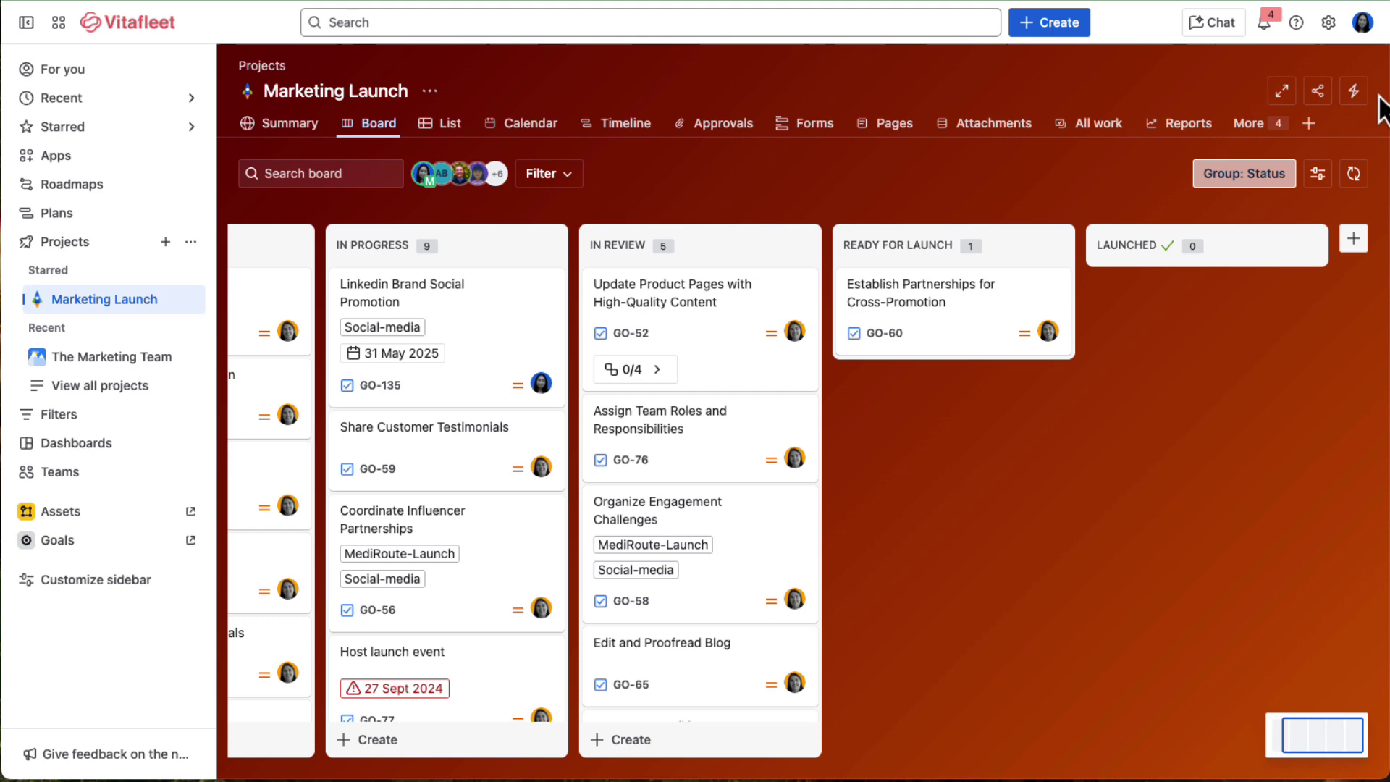
pyautogui.click(1354, 92)
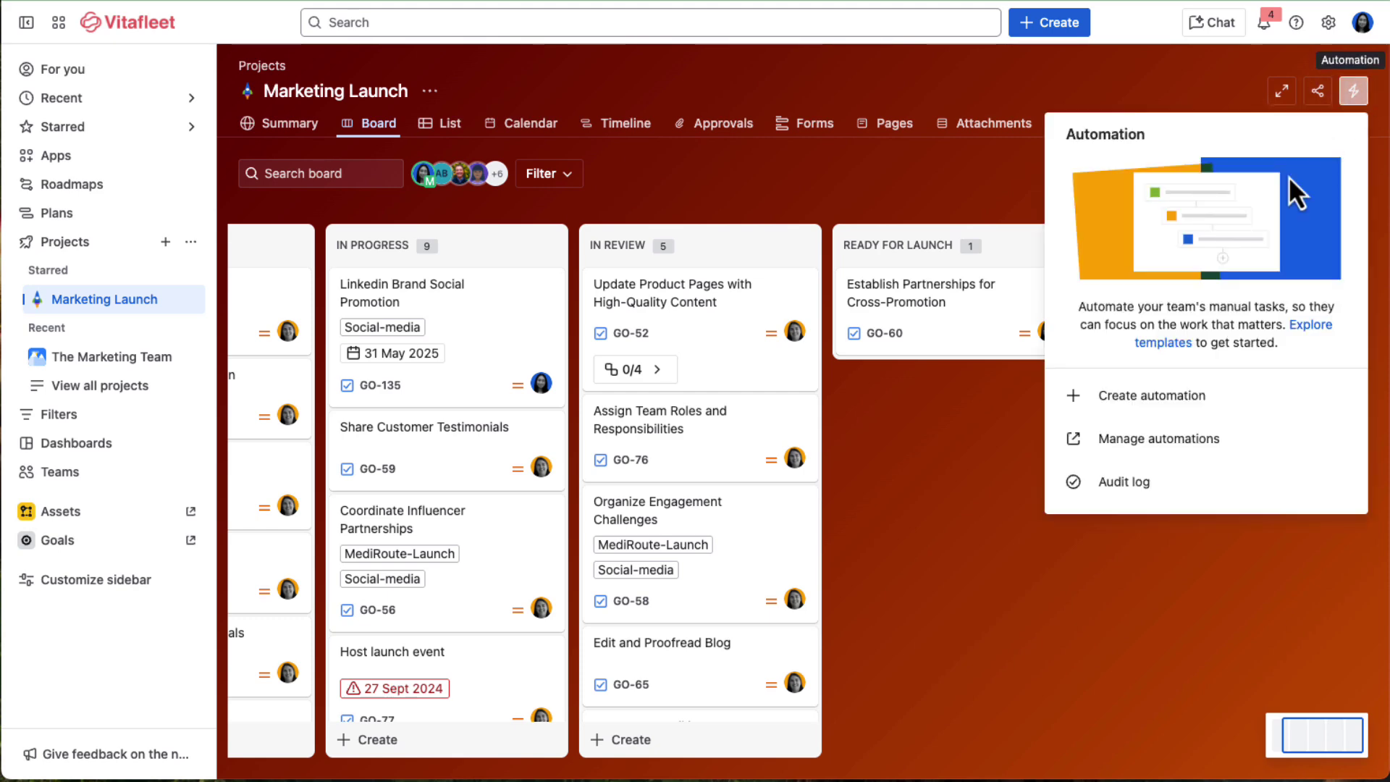
pyautogui.click(1163, 450)
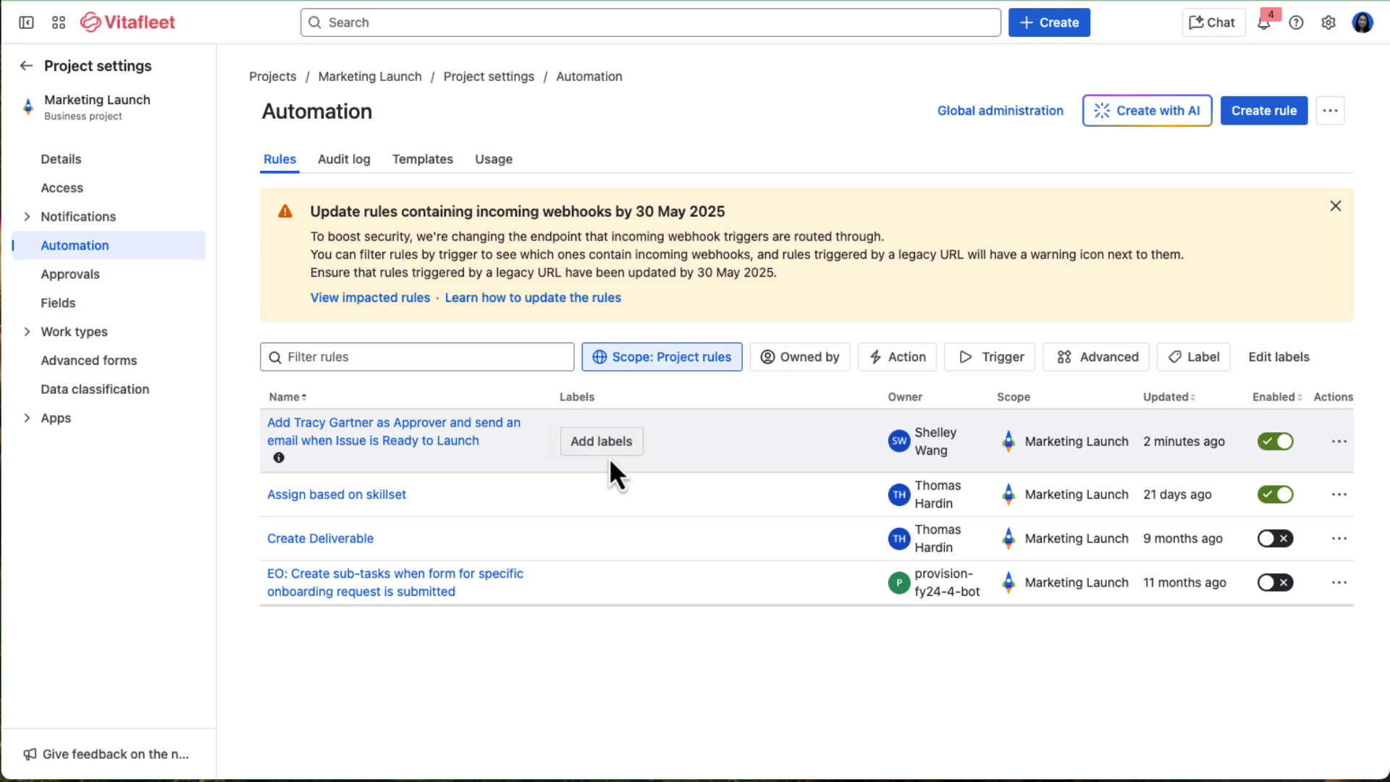
# Open the approver-and-email rule and inspect its labels condition, status trigger, assignee step and send email step.
pyautogui.click(379, 437)
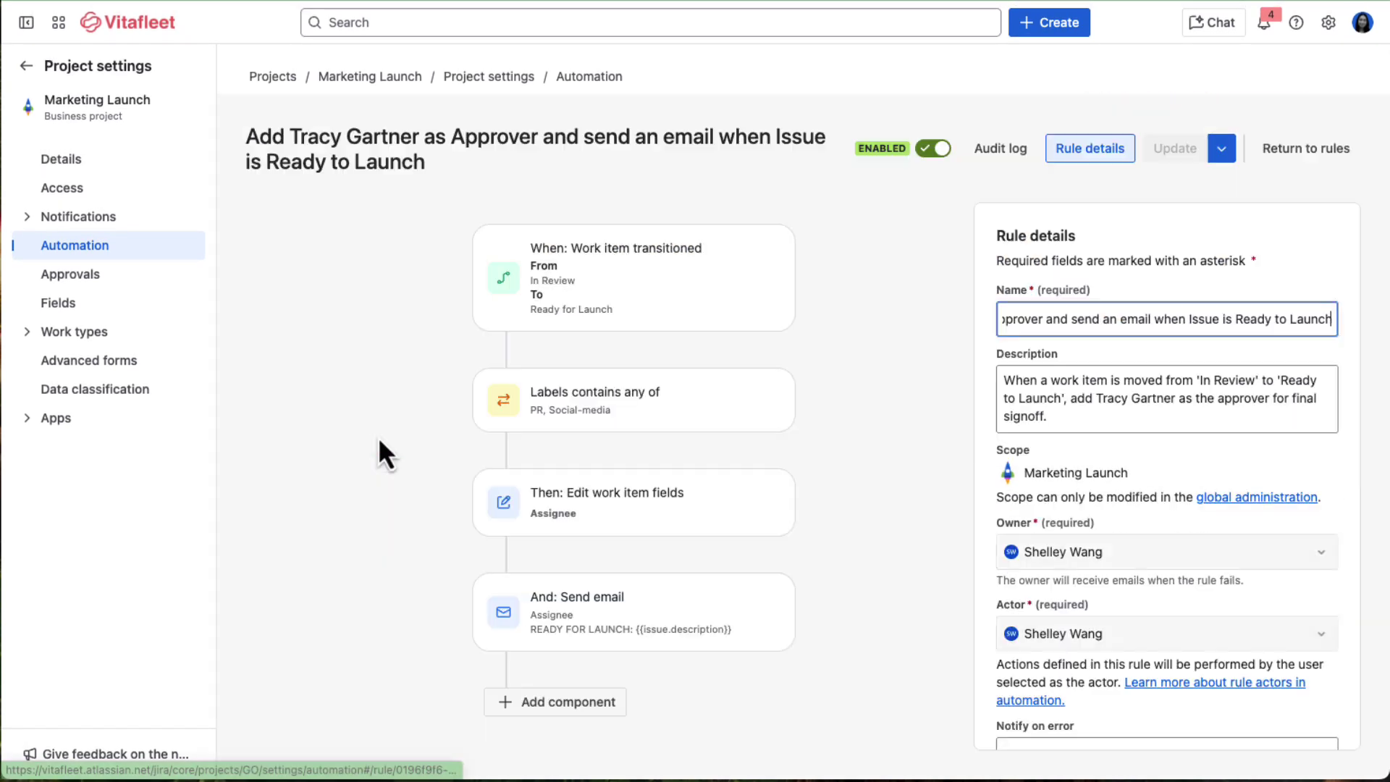
pyautogui.click(634, 410)
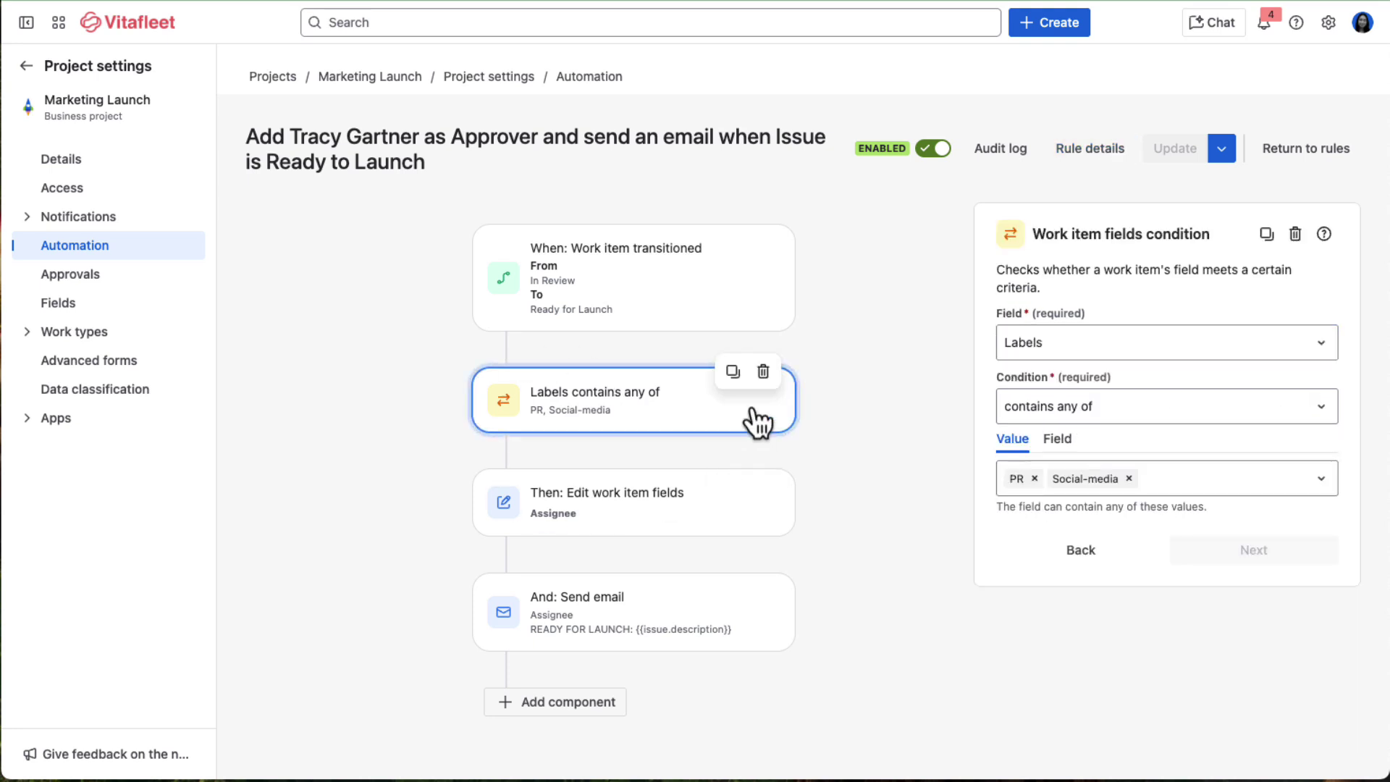
pyautogui.click(627, 298)
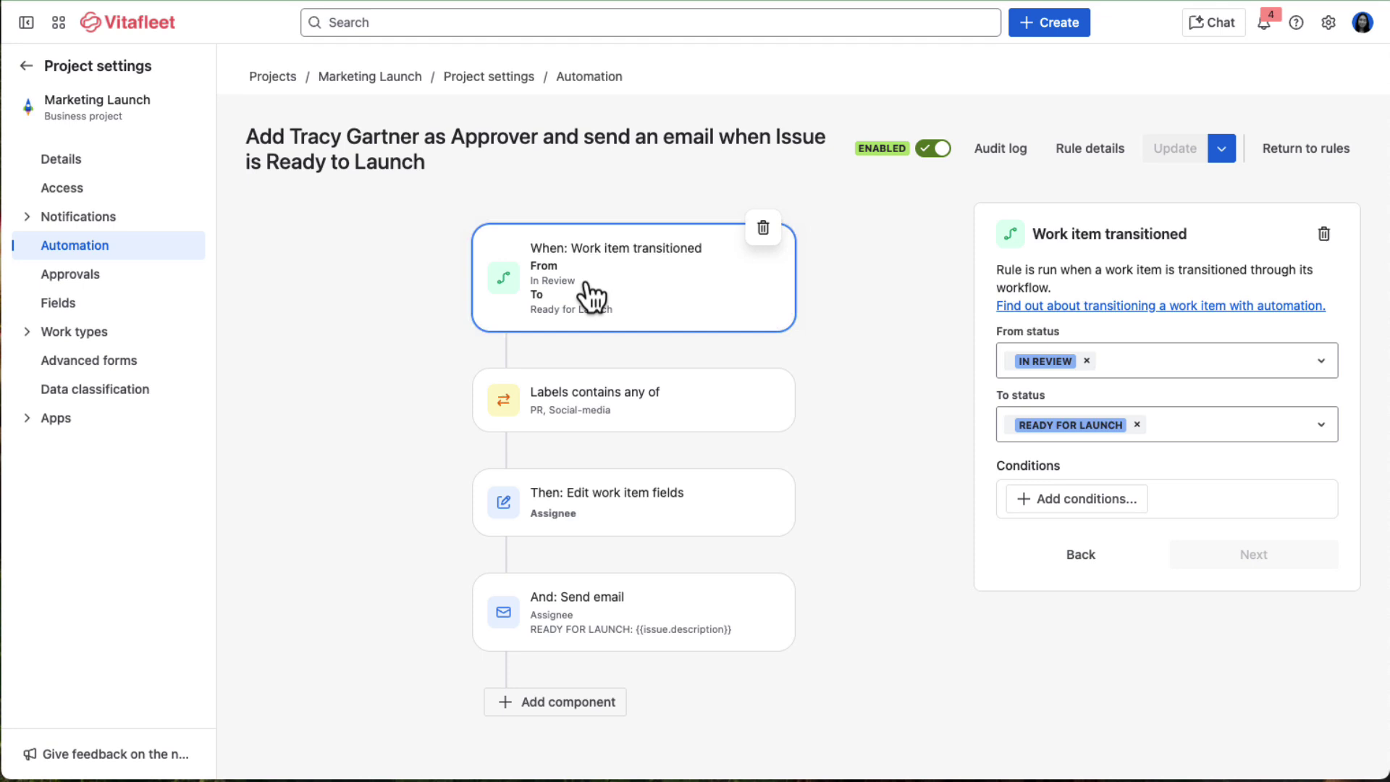
pyautogui.click(617, 523)
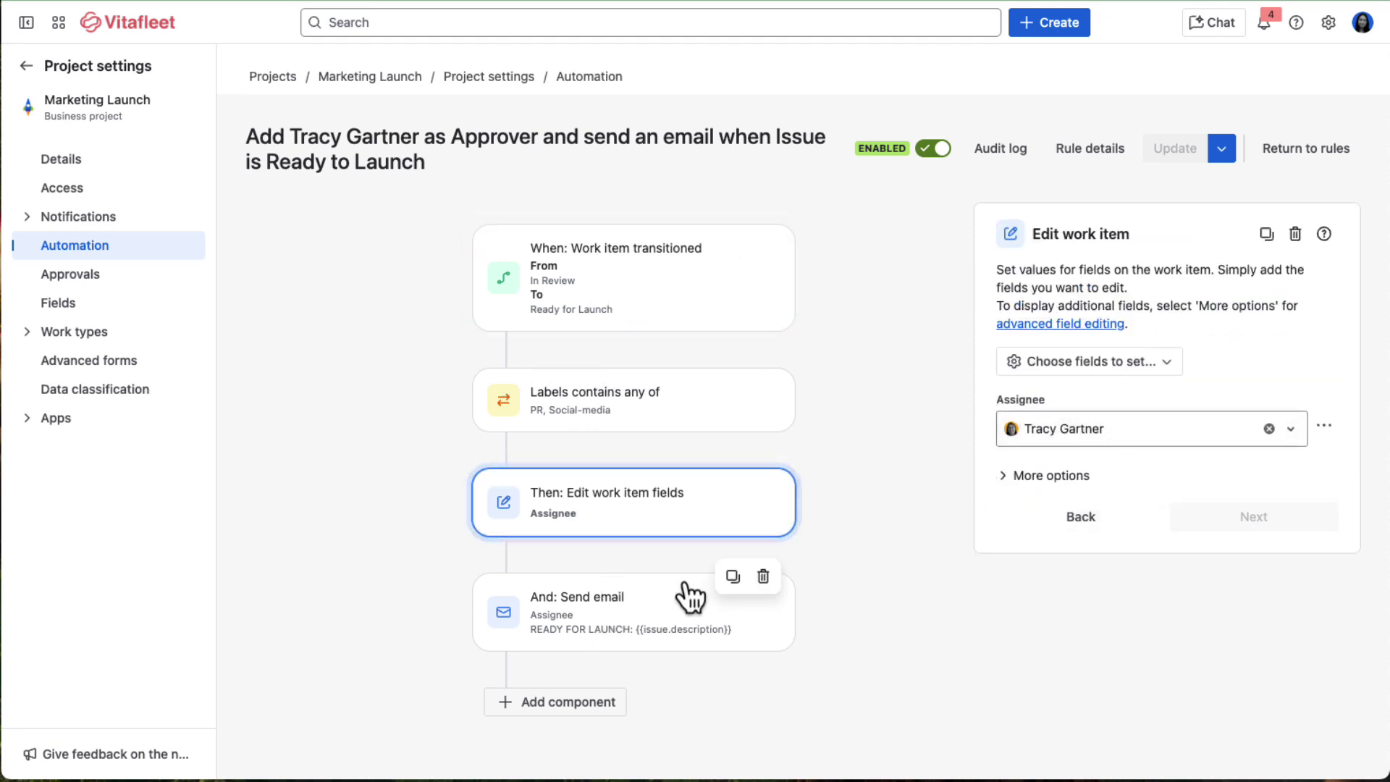
pyautogui.click(717, 583)
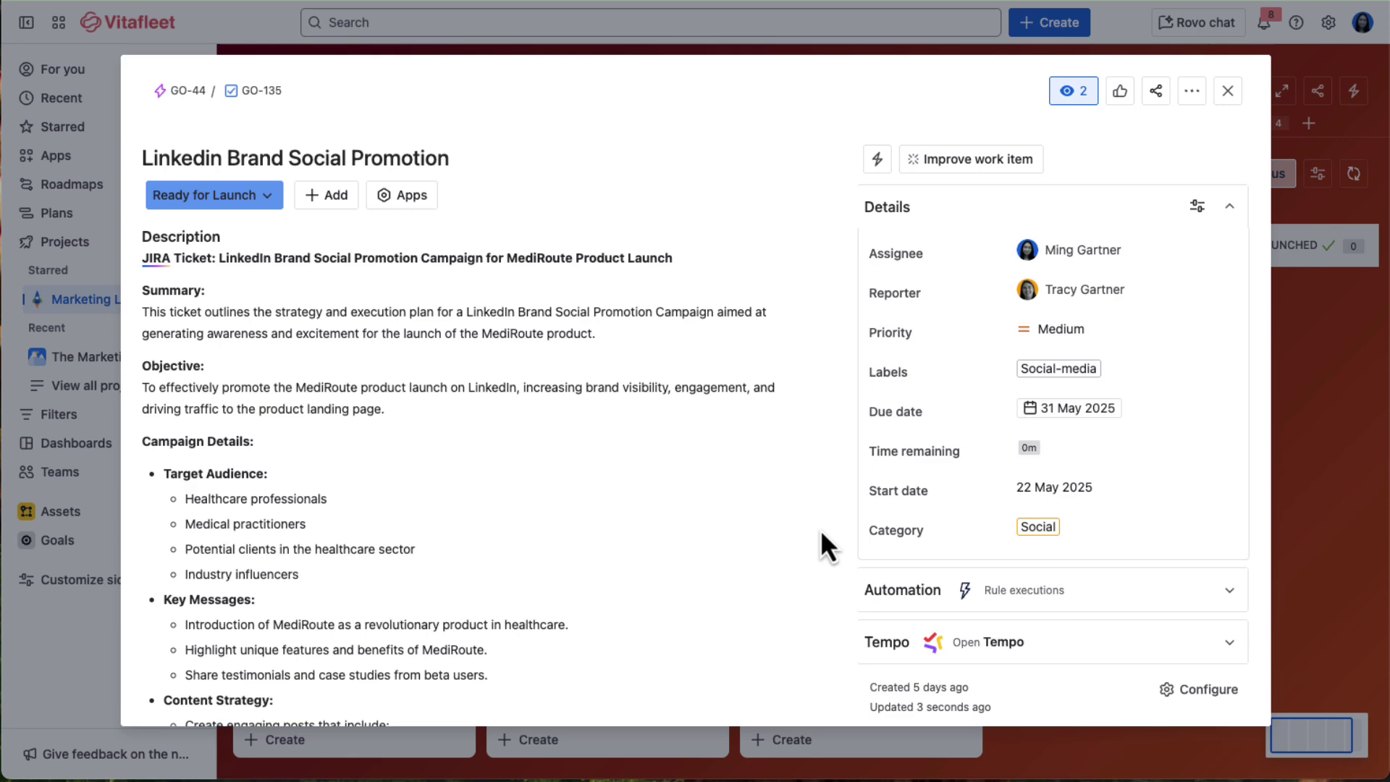
# Move Linkedin Brand Social Promotion to Launched and find it in the board's Launched column.
pyautogui.scroll(-20, 772, 555)
pyautogui.scroll(-2, 771, 550)
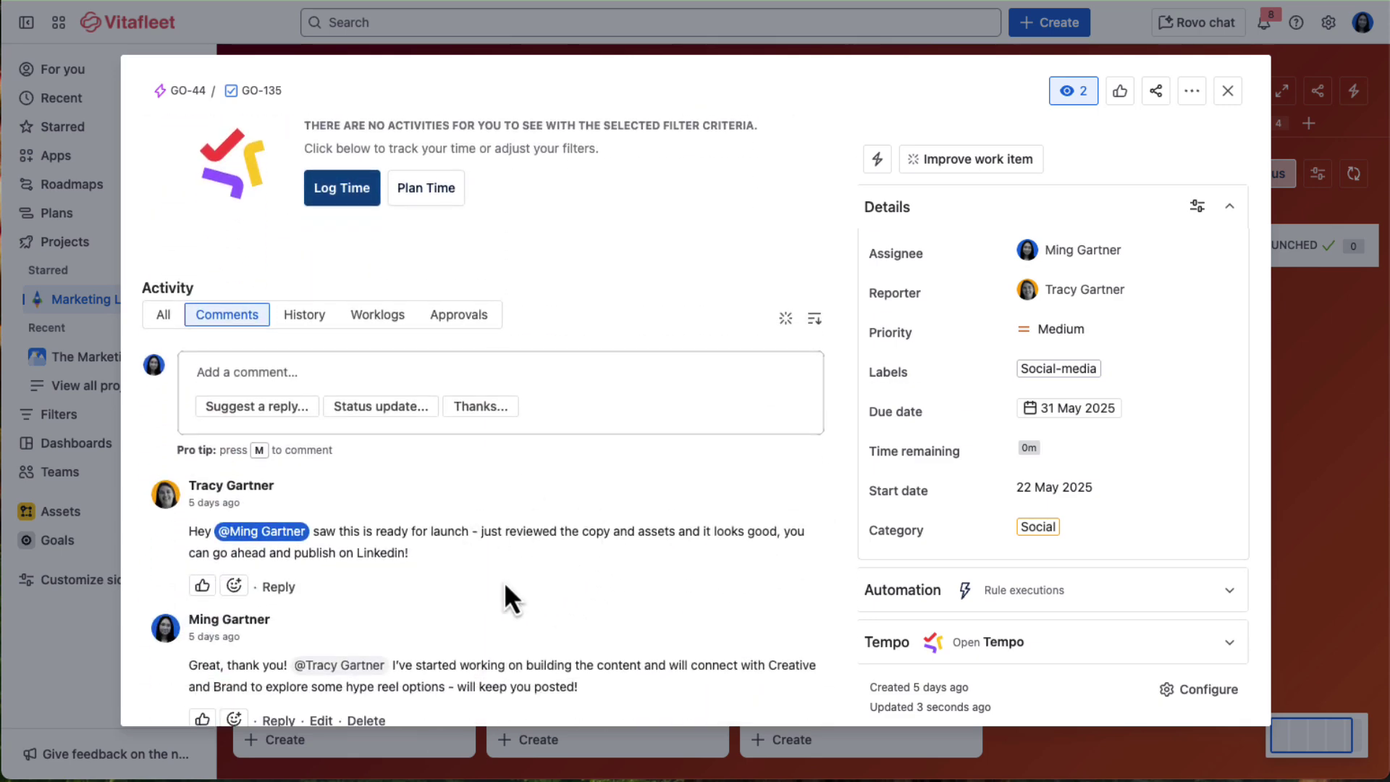
pyautogui.scroll(20, 506, 586)
pyautogui.click(234, 197)
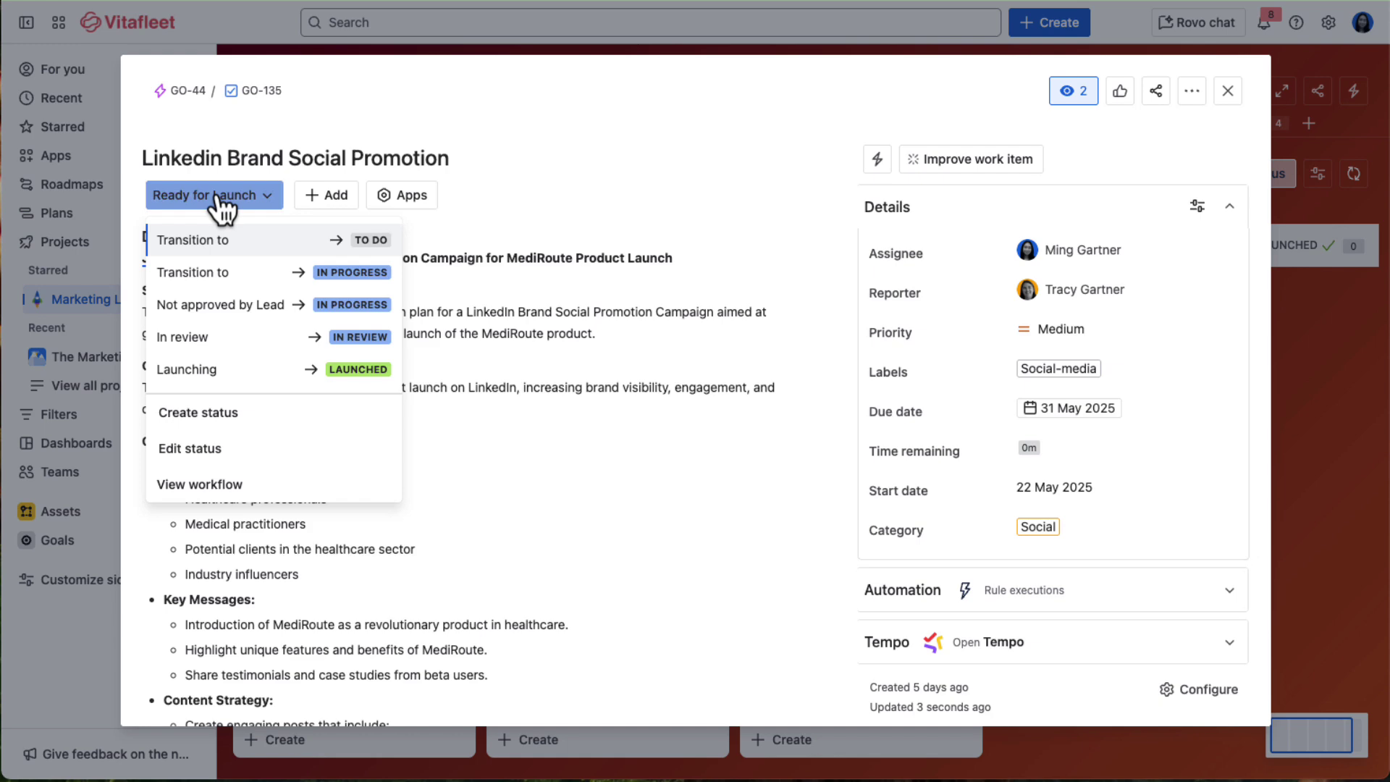
pyautogui.click(333, 367)
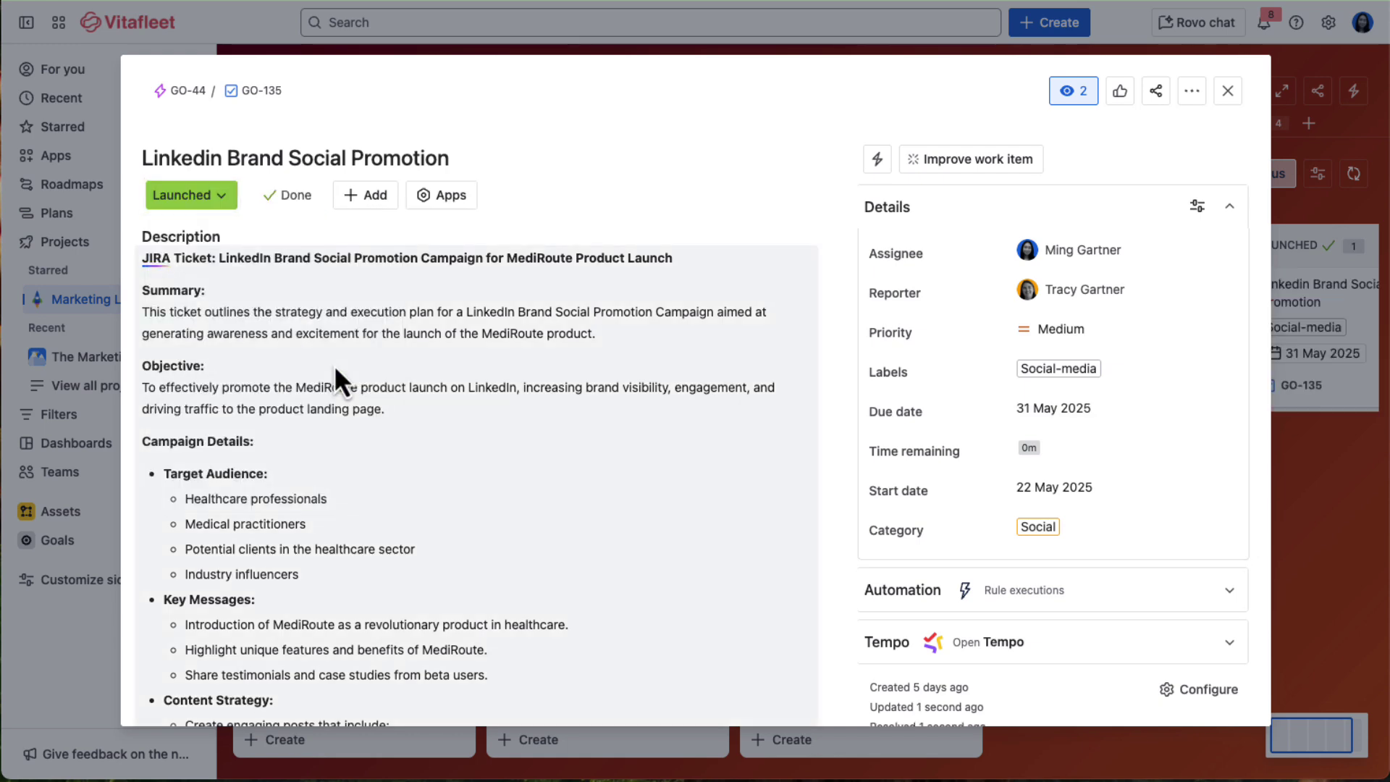
pyautogui.click(1229, 91)
pyautogui.hscroll(4, 1309, 341)
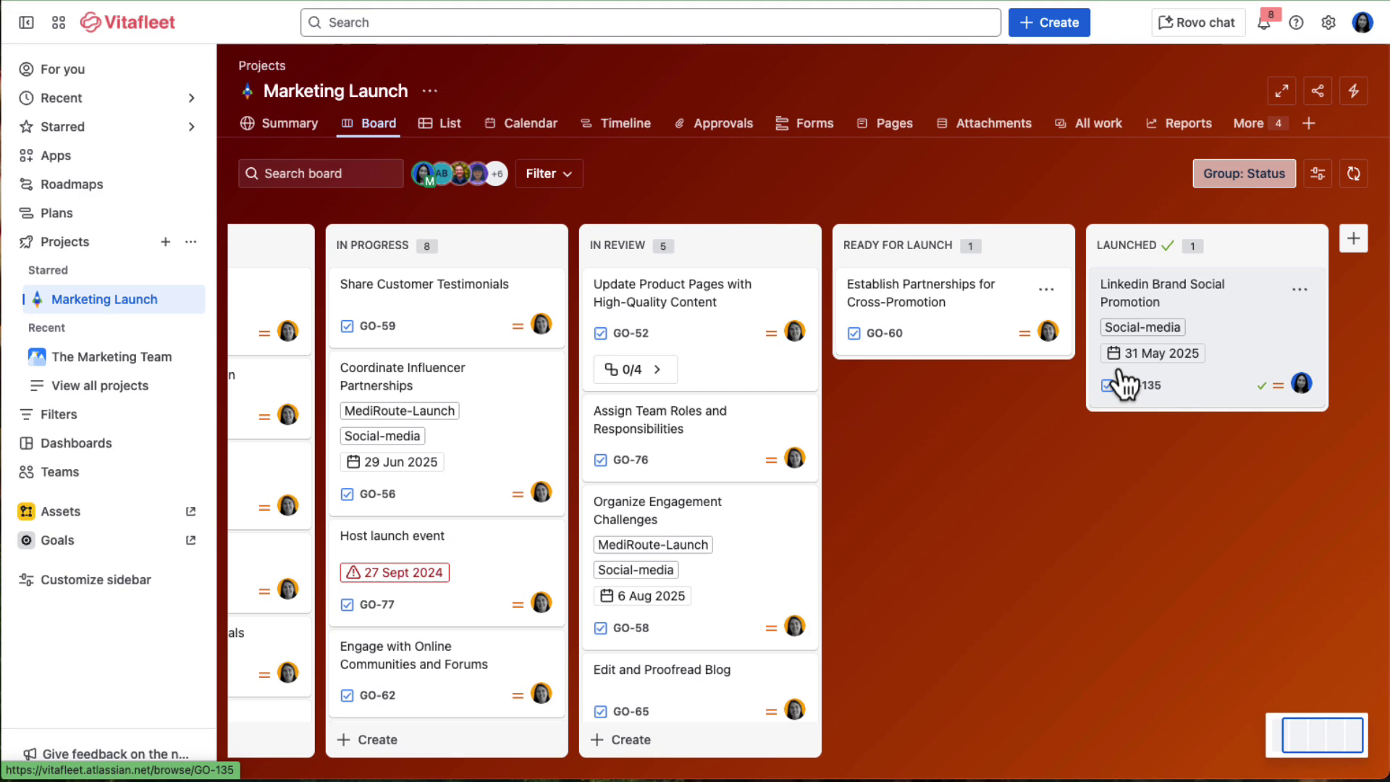
# View the June 2025 calendar, then expand GO-44 Social promotion on the timeline to show its child items.
pyautogui.click(532, 124)
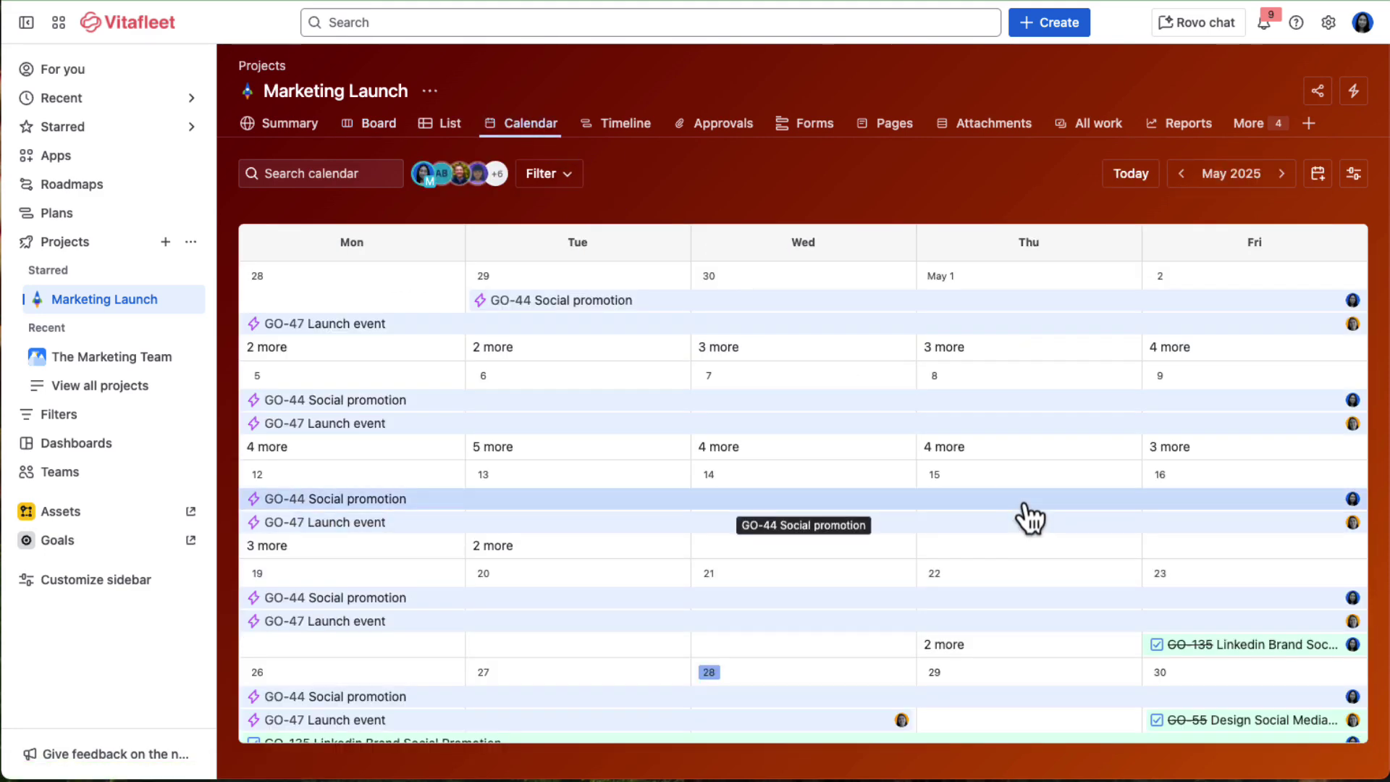
pyautogui.click(1283, 175)
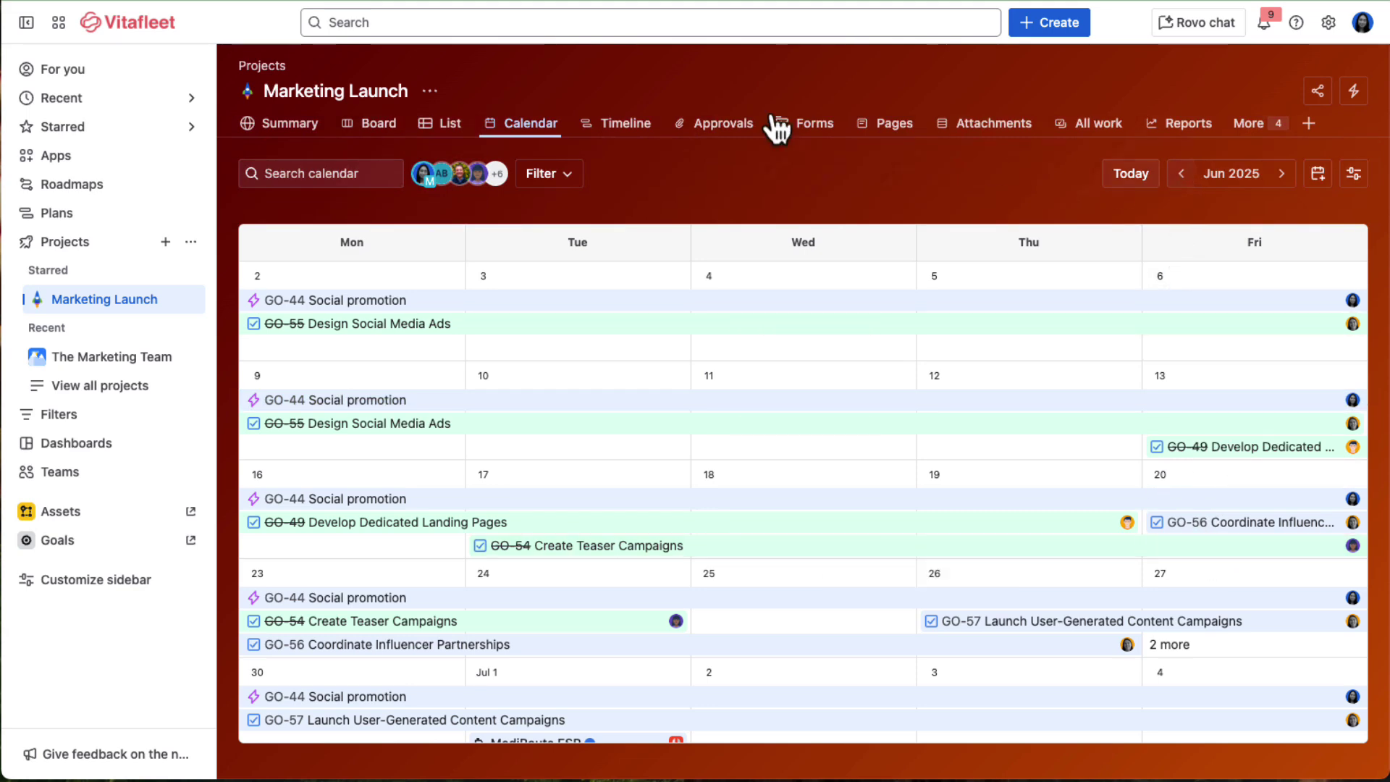
pyautogui.click(621, 124)
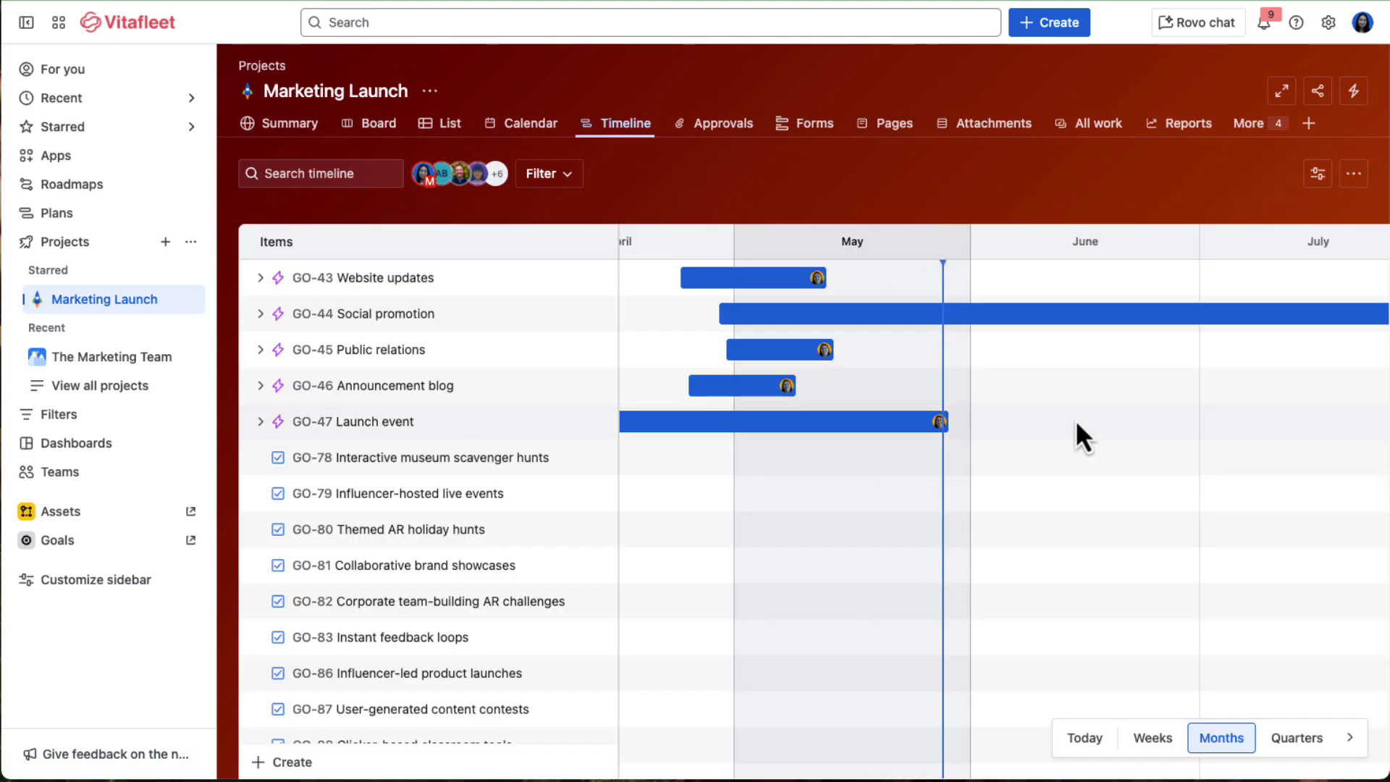
pyautogui.click(260, 313)
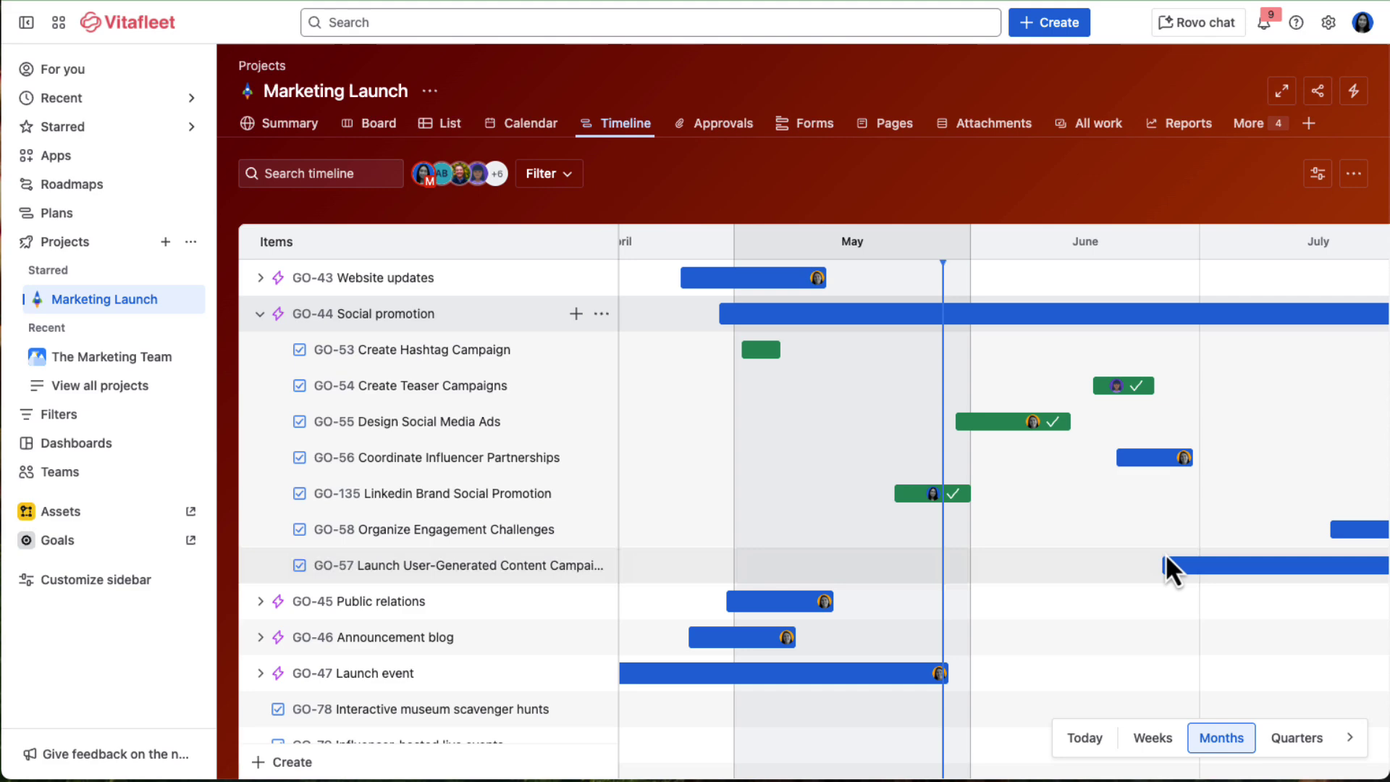
pyautogui.hscroll(1, 1166, 565)
pyautogui.hscroll(3, 1166, 557)
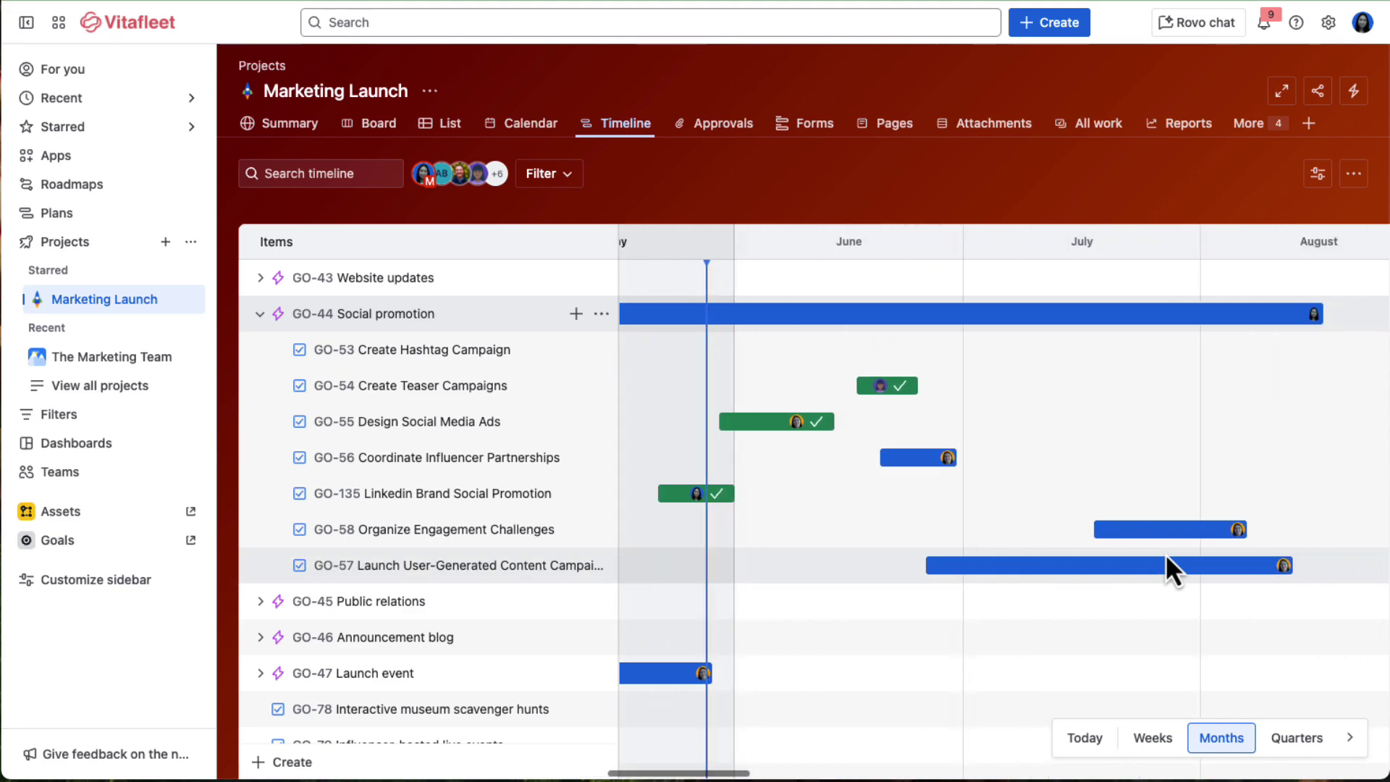
pyautogui.hscroll(-2, 1166, 554)
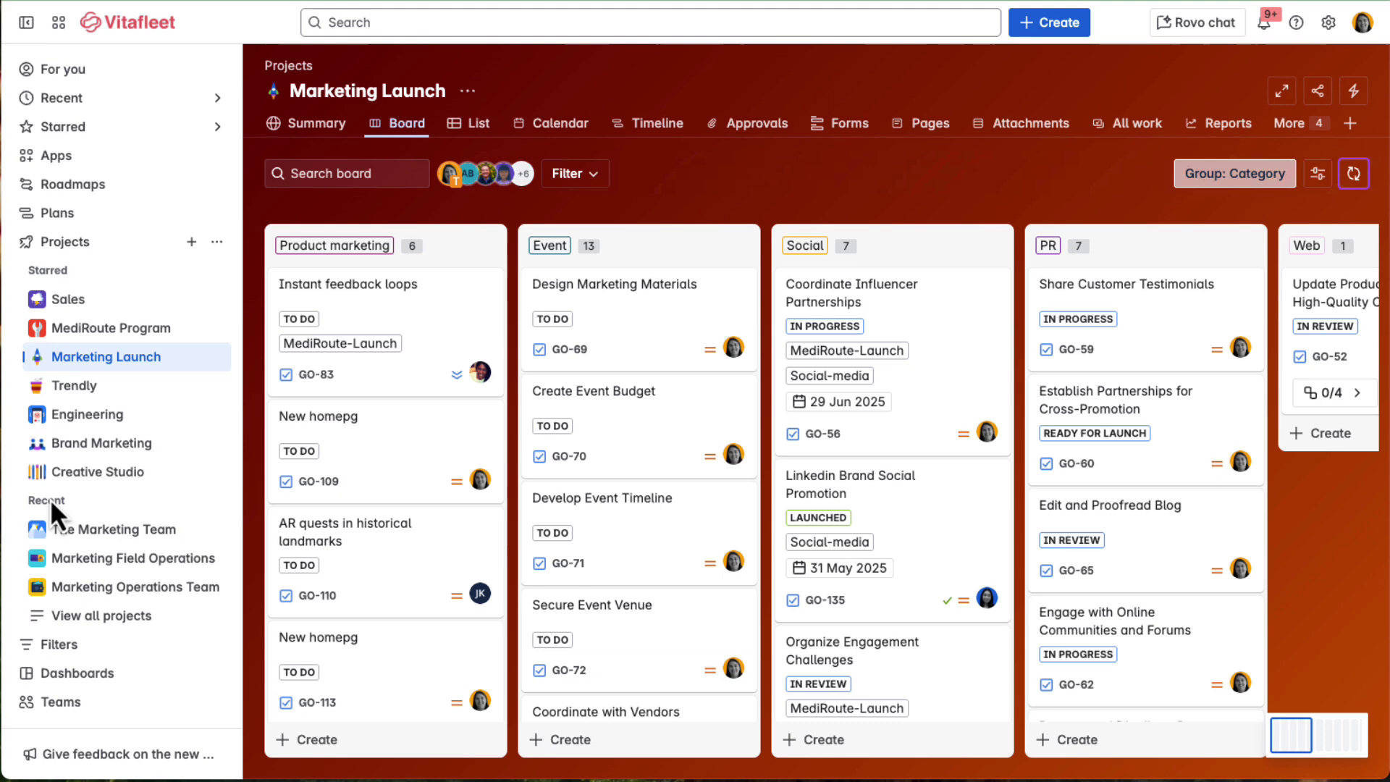
# Browse the MediRoute Program MD board, then the Creative Studio and Sales boards.
pyautogui.click(110, 331)
pyautogui.click(92, 358)
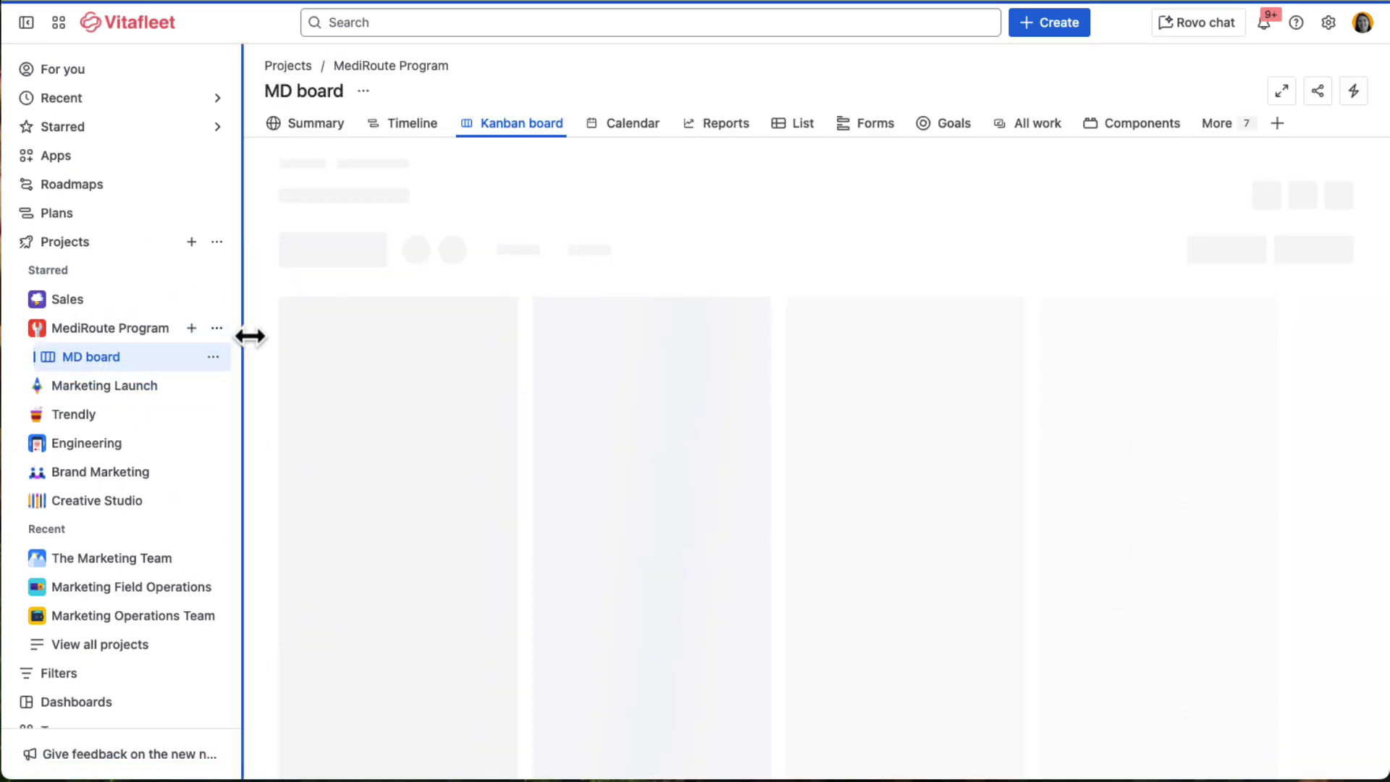
pyautogui.click(146, 499)
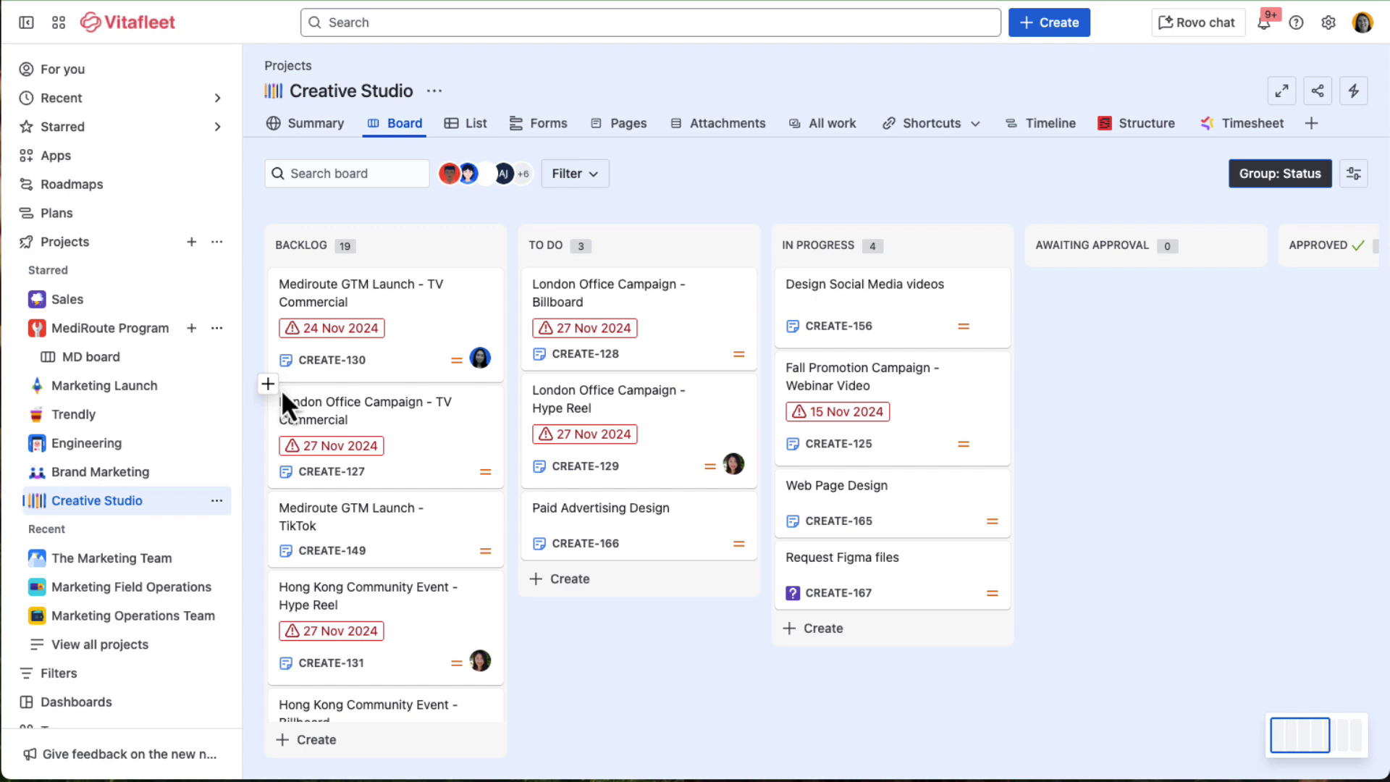
pyautogui.click(105, 305)
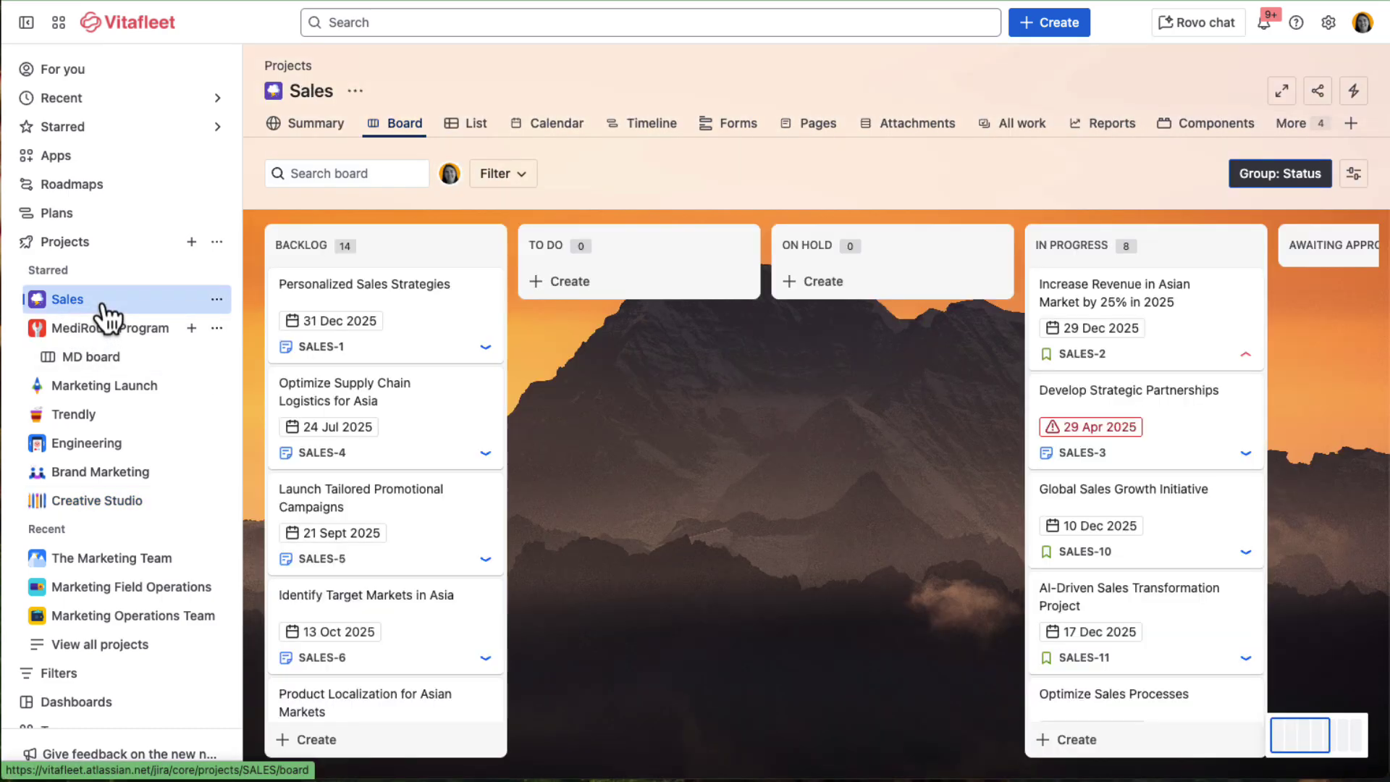
# Open the MediRoute GTM Launch Plan and zoom out and pan its dependency graph.
pyautogui.click(27, 214)
pyautogui.click(124, 271)
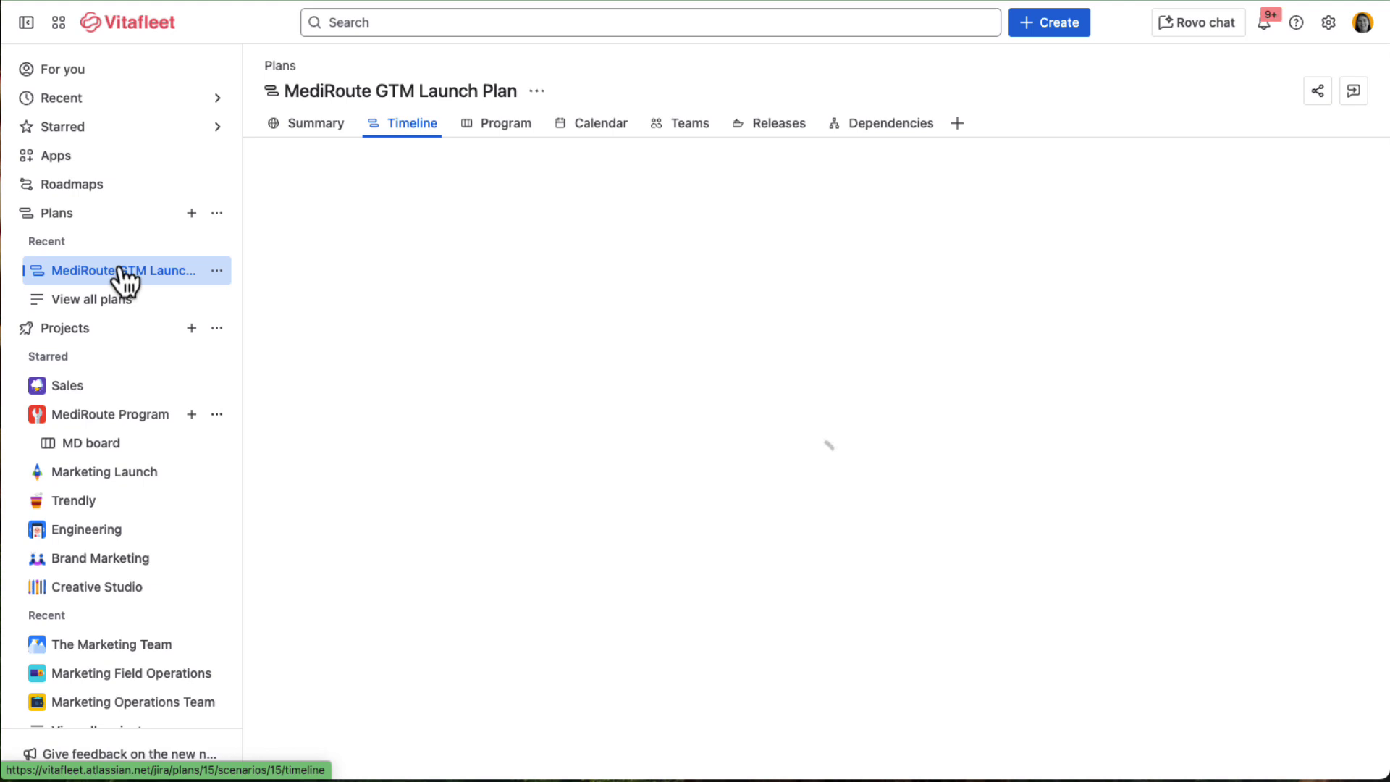
pyautogui.scroll(-5, 480, 415)
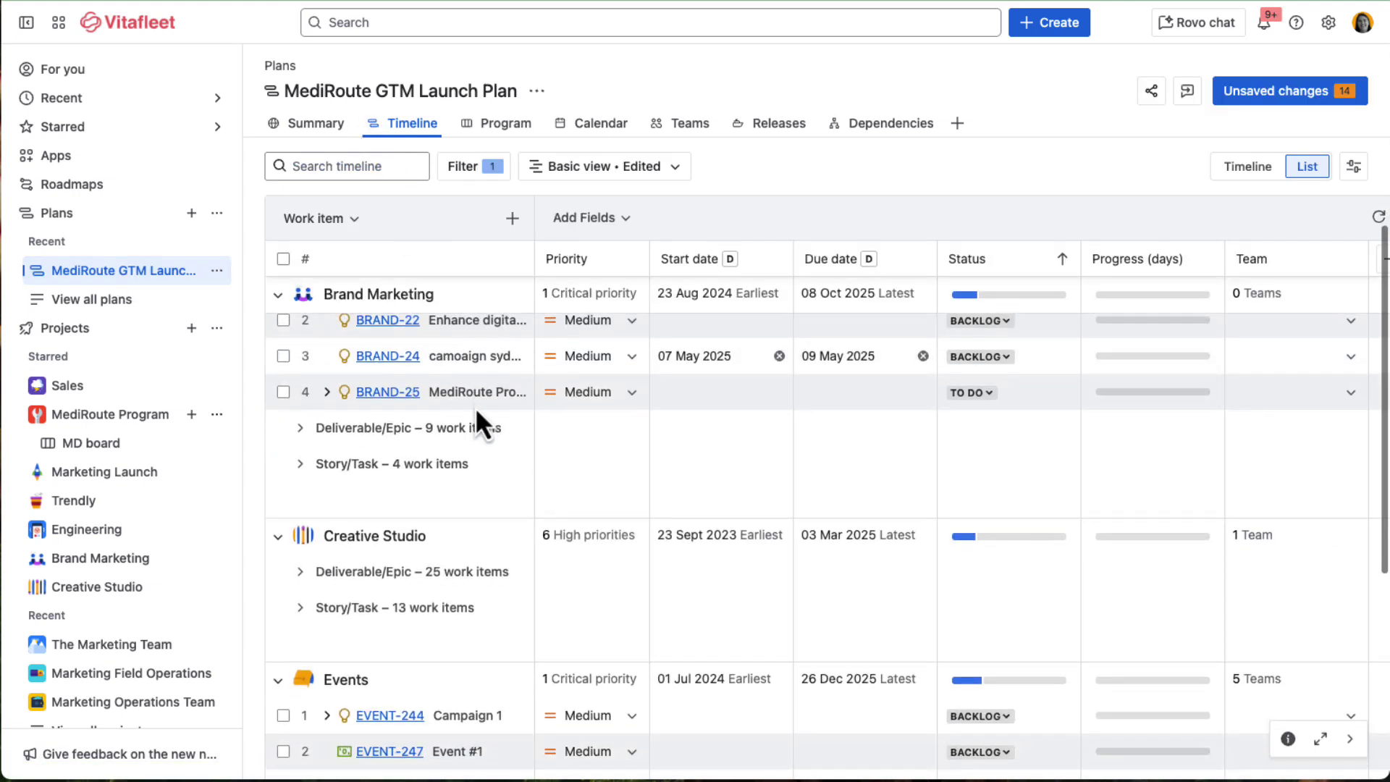
pyautogui.scroll(5, 478, 413)
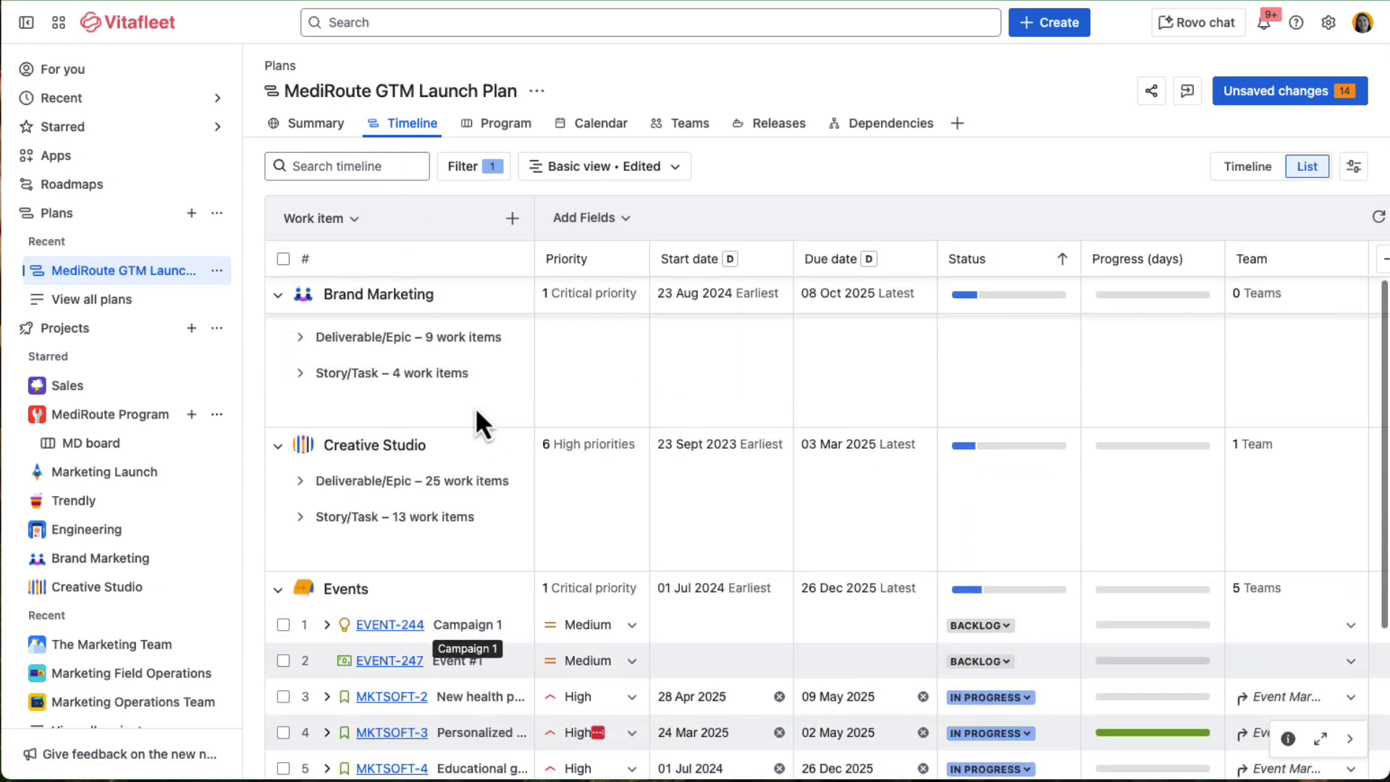
pyautogui.click(862, 131)
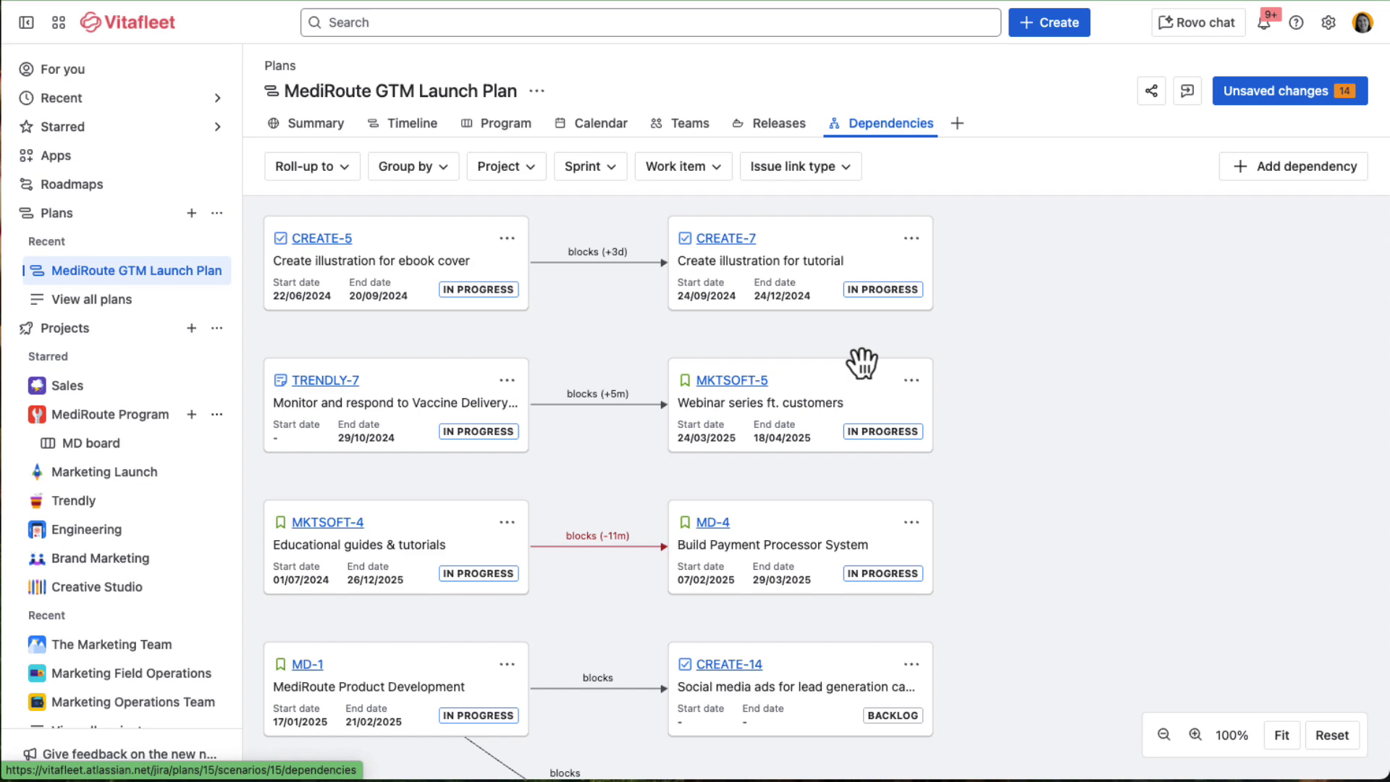
pyautogui.scroll(-5, 821, 438)
pyautogui.scroll(-1, 820, 438)
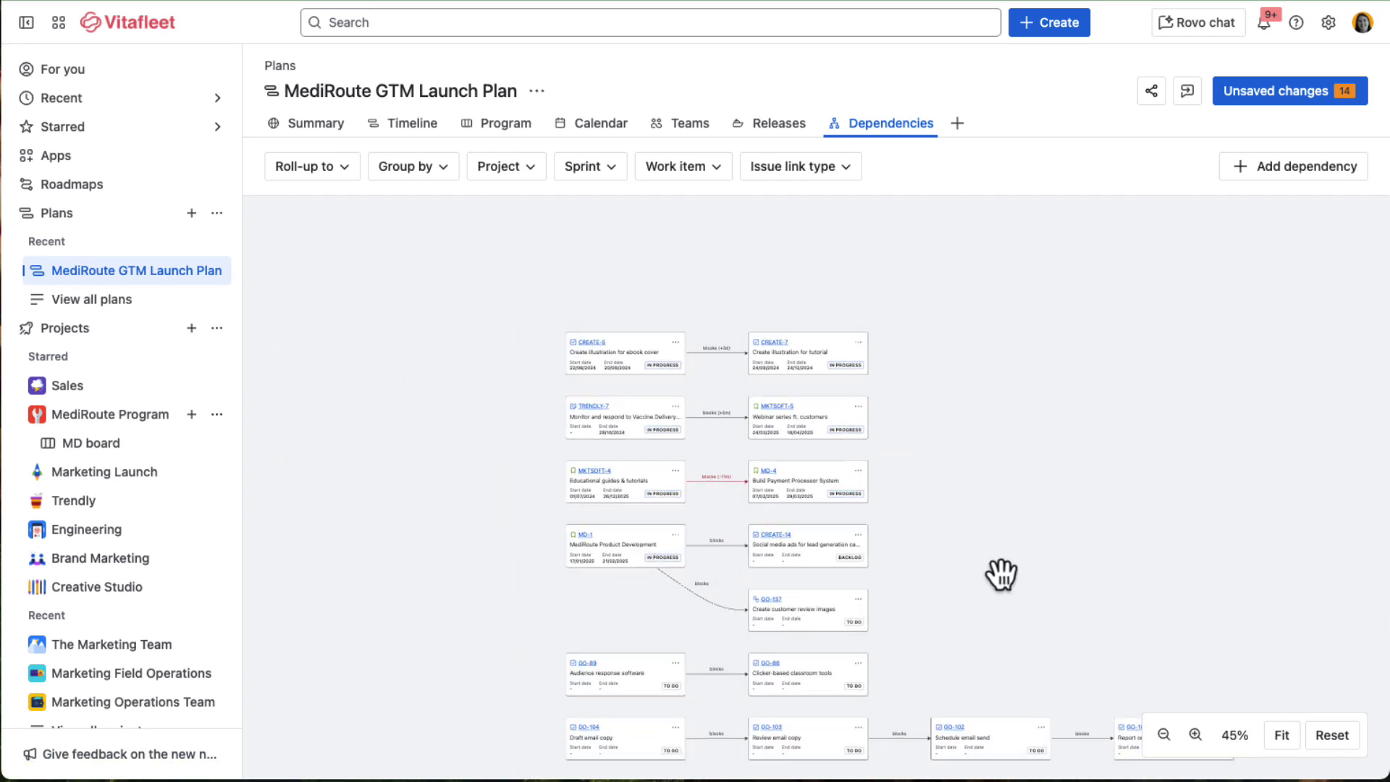
pyautogui.moveTo(1000, 570); pyautogui.dragTo(896, 475)
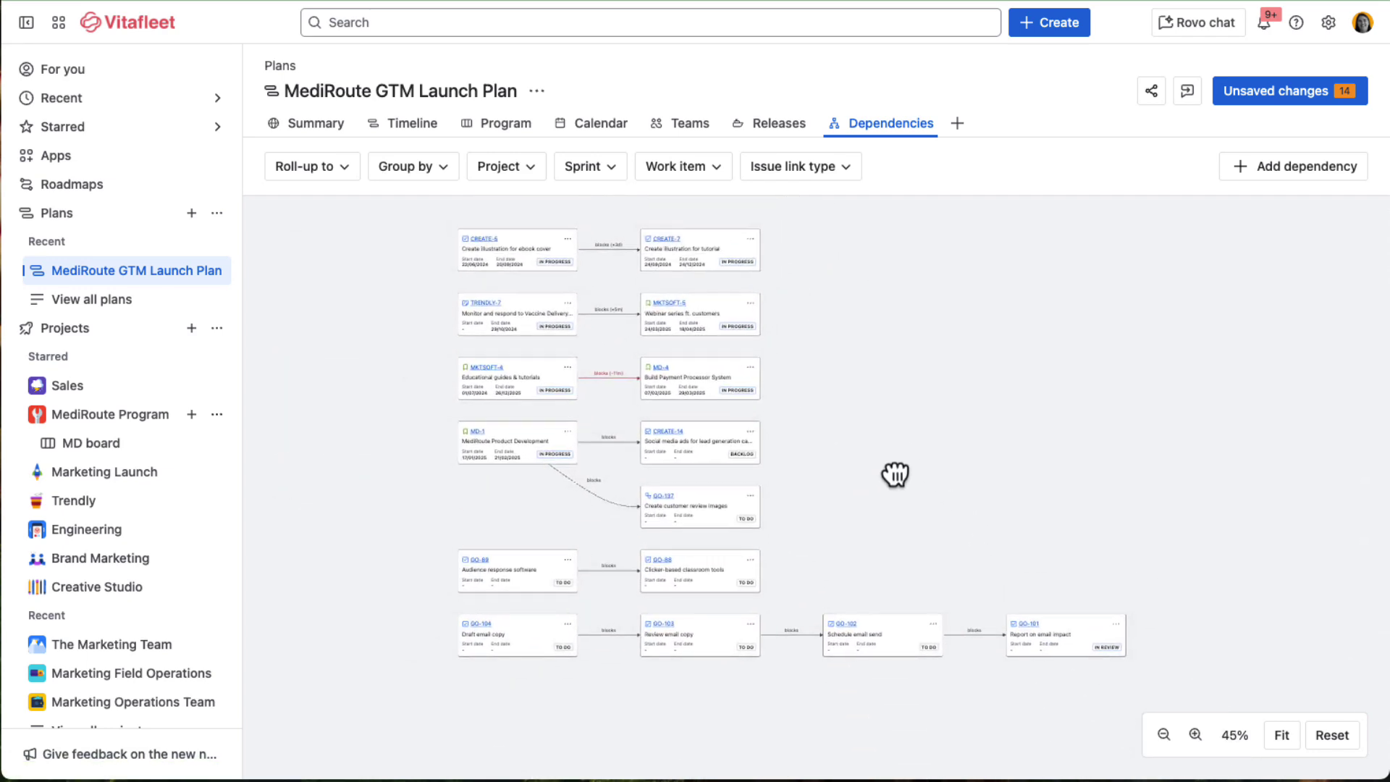
# Scroll through each project's releases, such as MediRoute Beta Launch, GA and ESP.
pyautogui.click(784, 129)
pyautogui.scroll(-3, 826, 631)
pyautogui.scroll(-10, 826, 631)
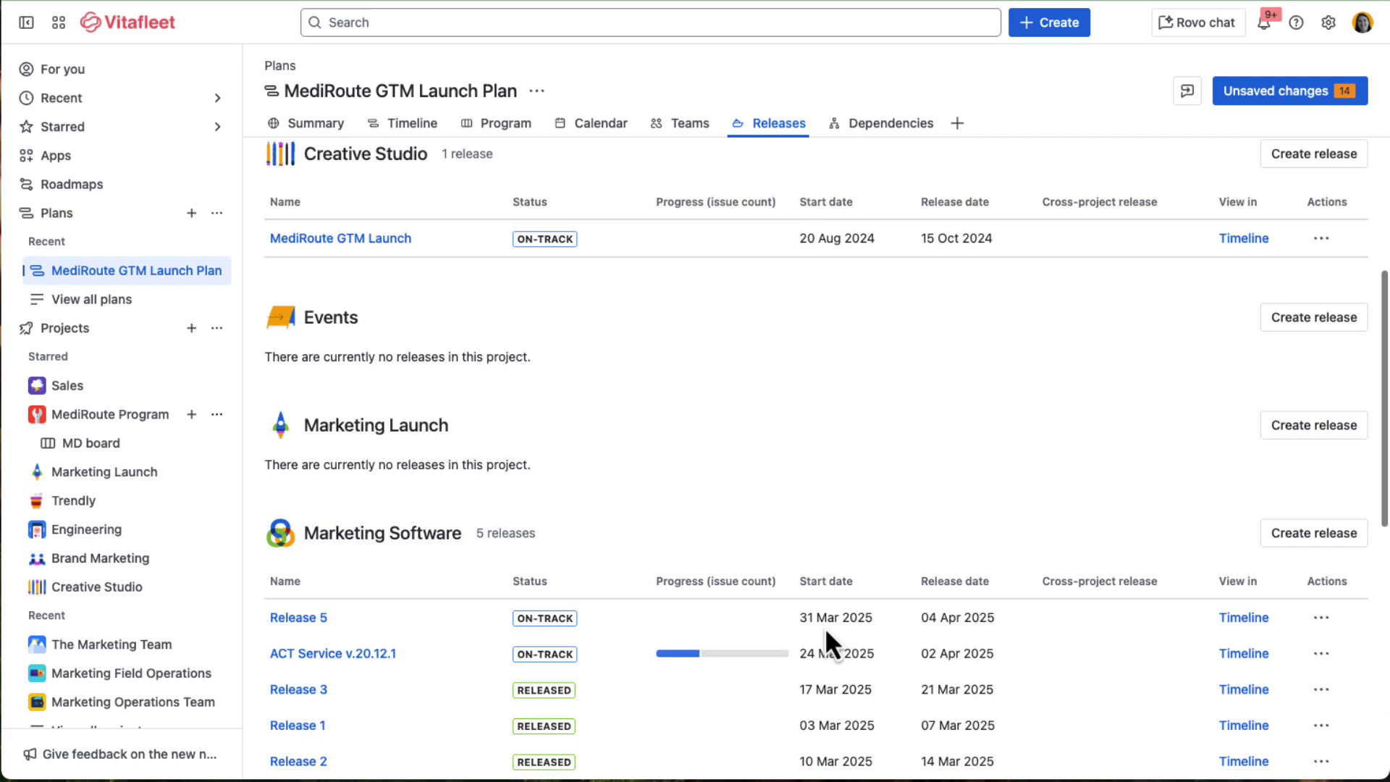
pyautogui.scroll(-3, 833, 638)
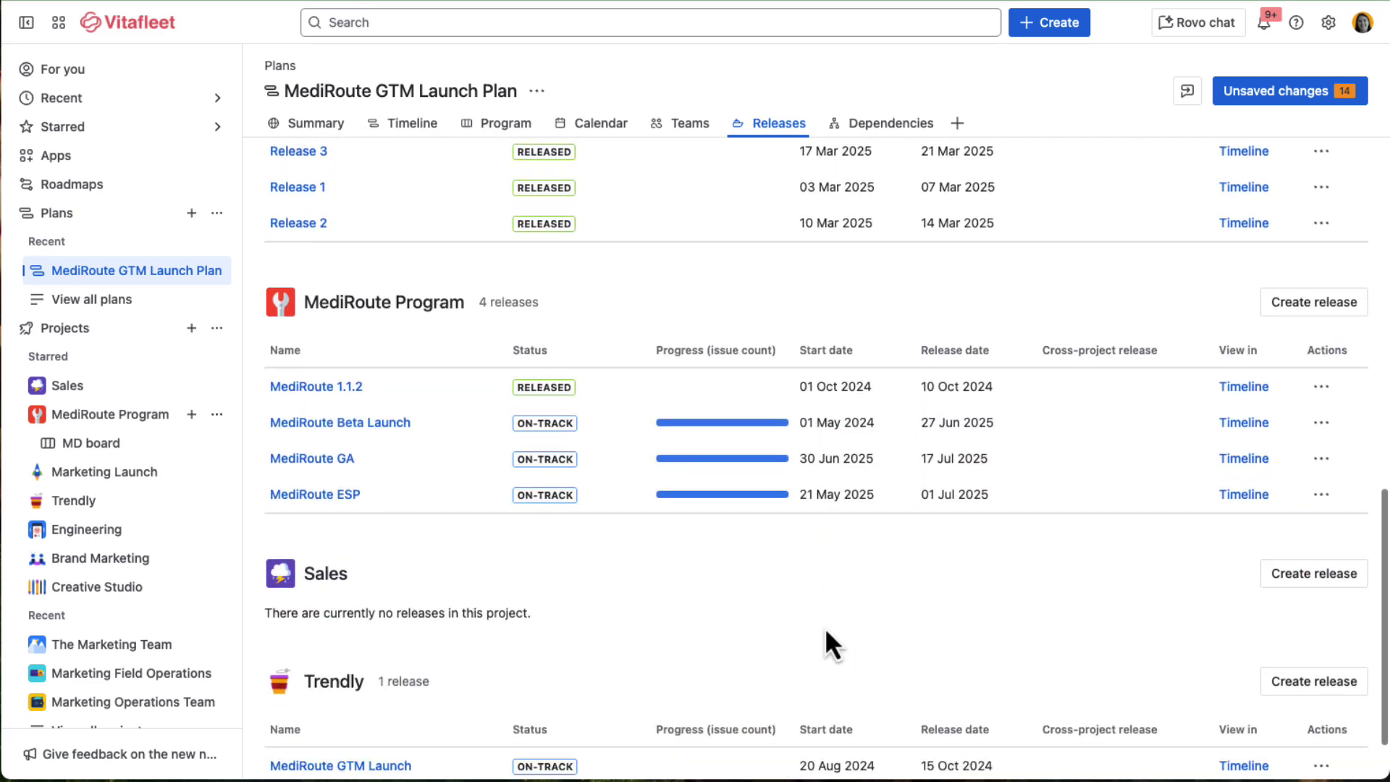
# Show the Marketing Launch calendar for June 2025 and preview the GO-56 work item.
pyautogui.click(124, 472)
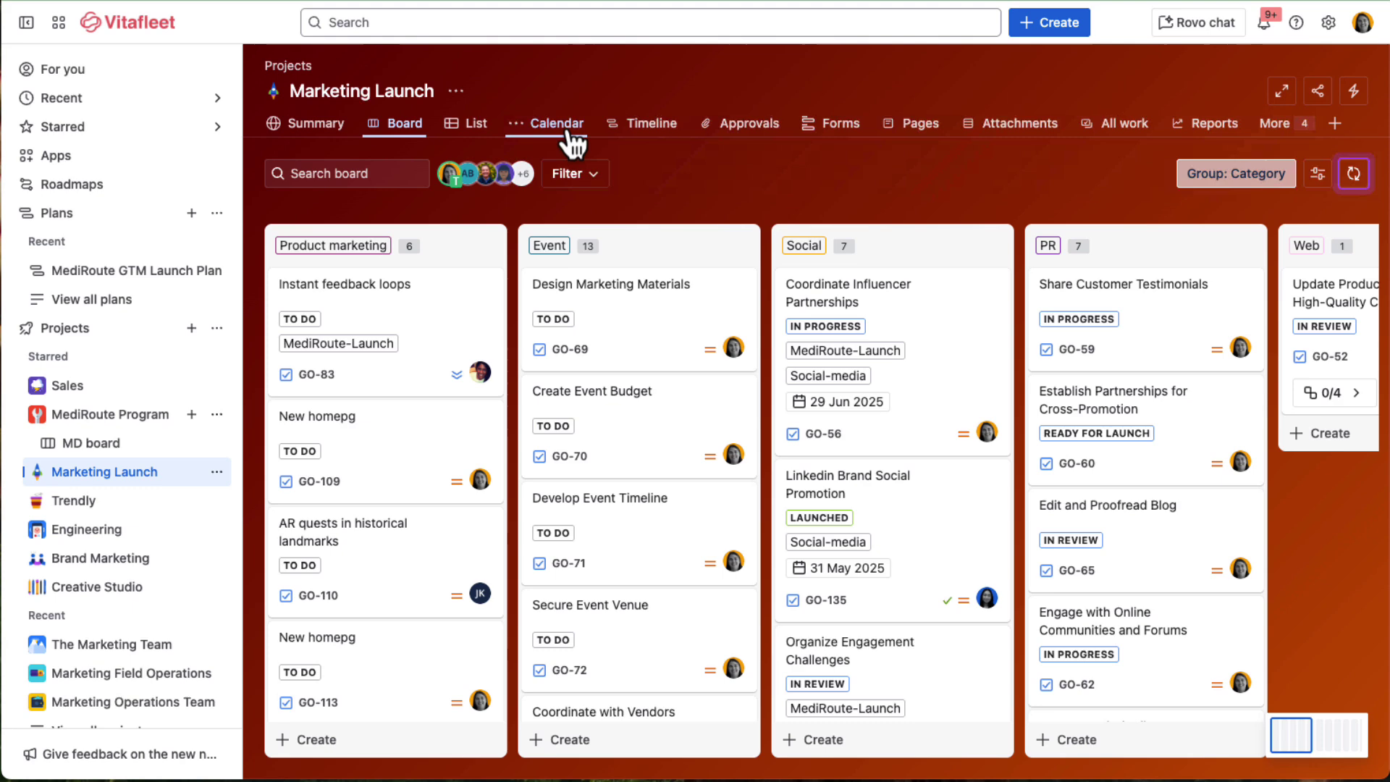
pyautogui.click(565, 128)
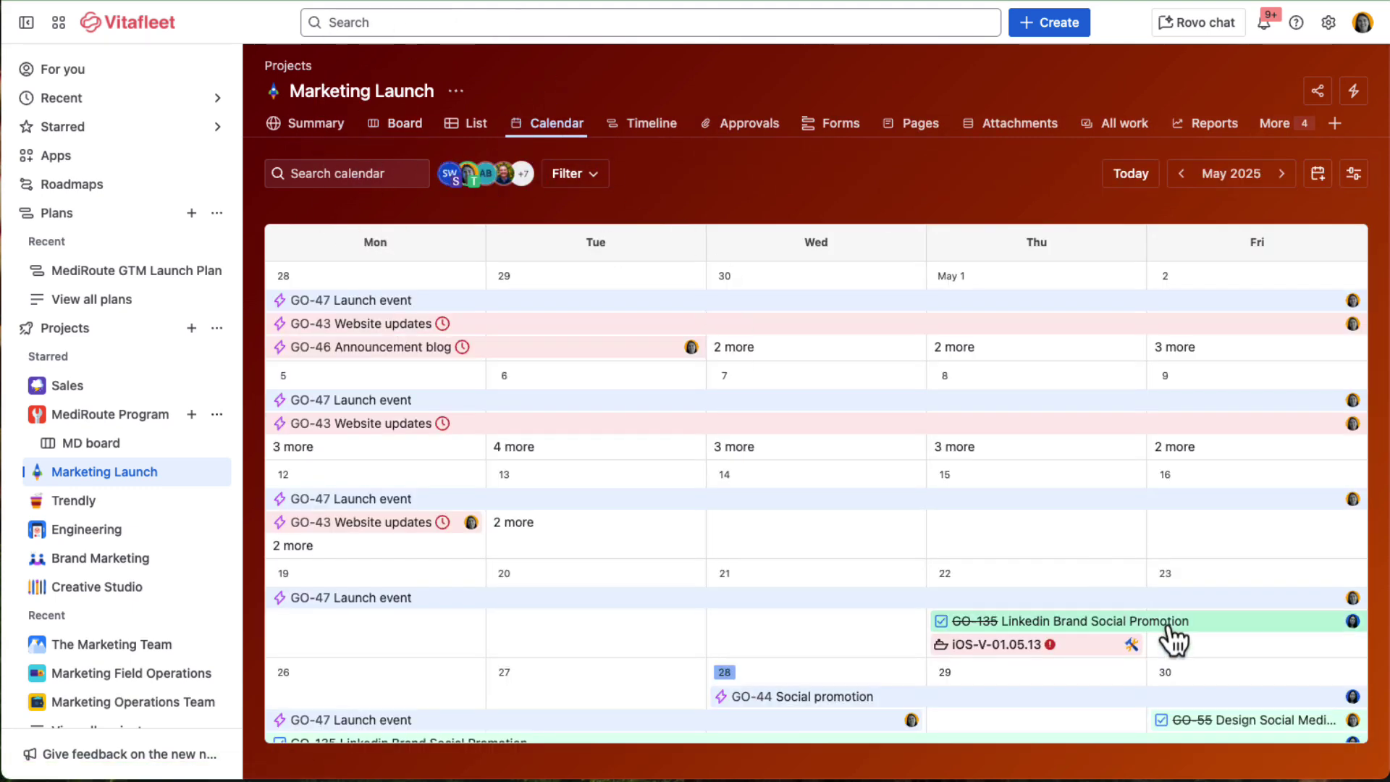
pyautogui.click(1289, 181)
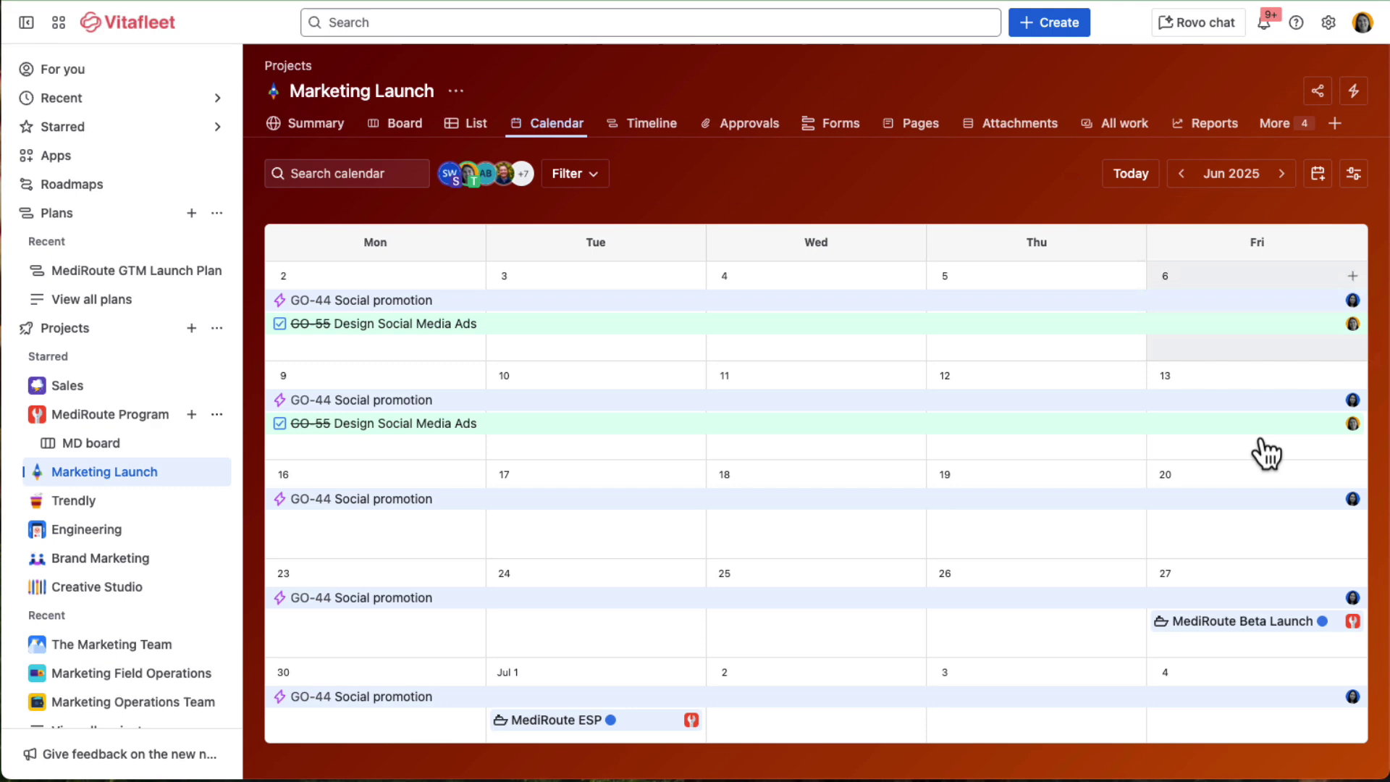
pyautogui.click(1249, 624)
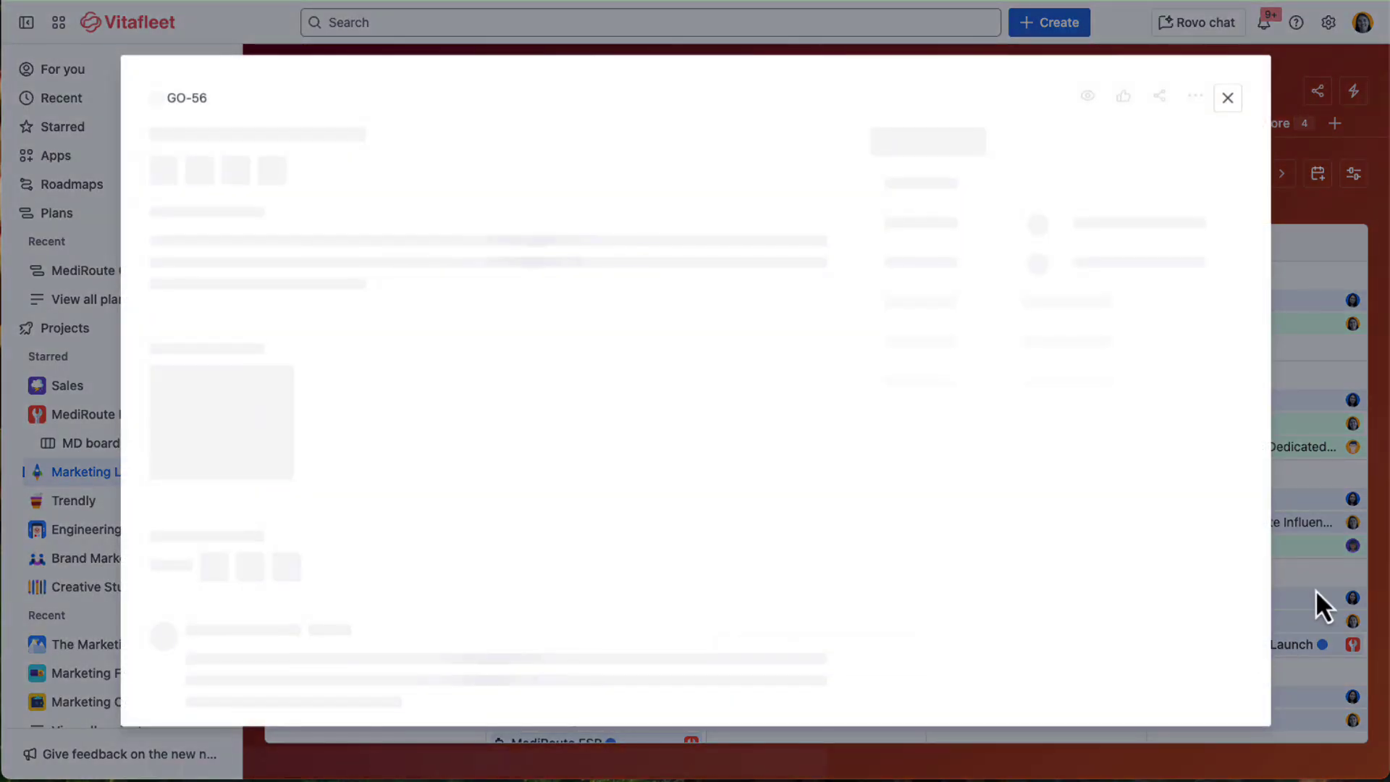
pyautogui.click(1313, 655)
# Advance to July 2025 and preview the MediRoute ESP and GA releases.
pyautogui.moveTo(1311, 667)
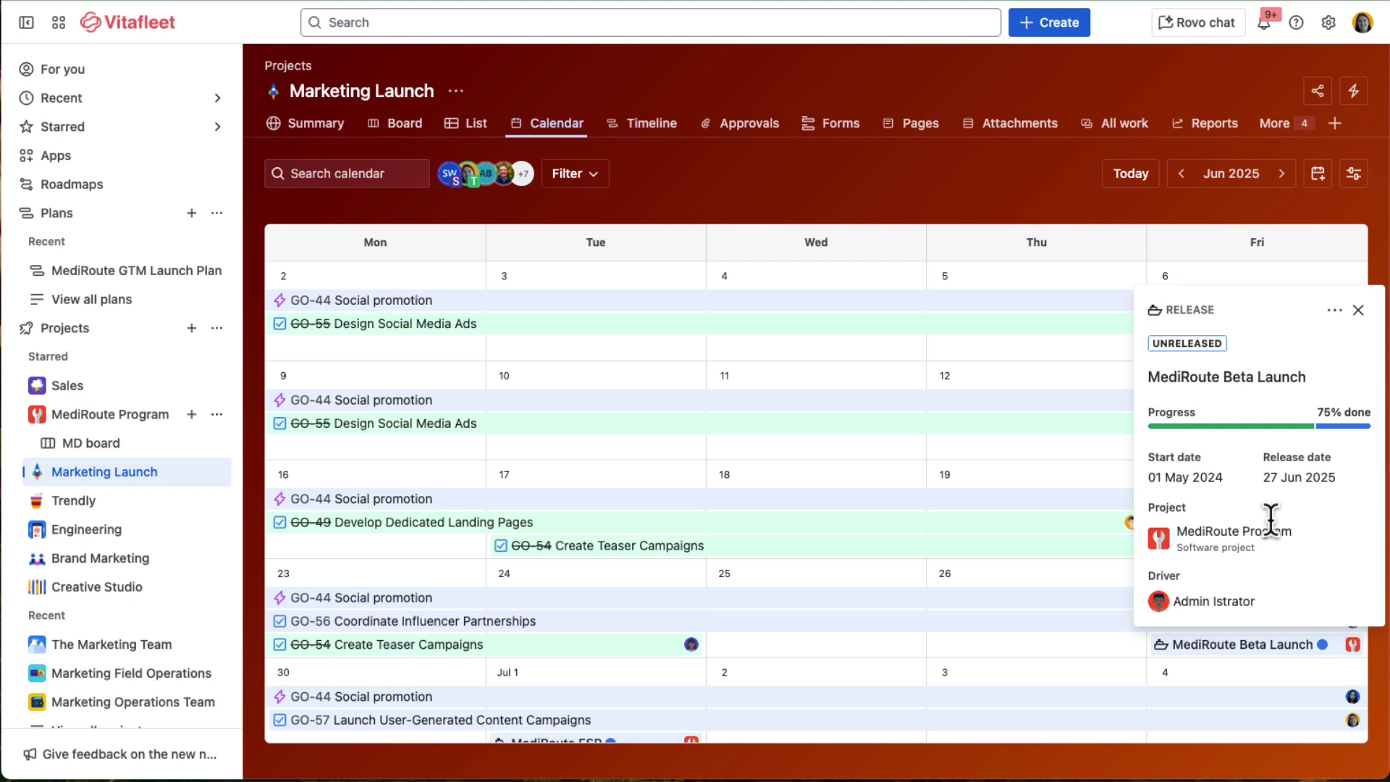
pyautogui.click(1289, 174)
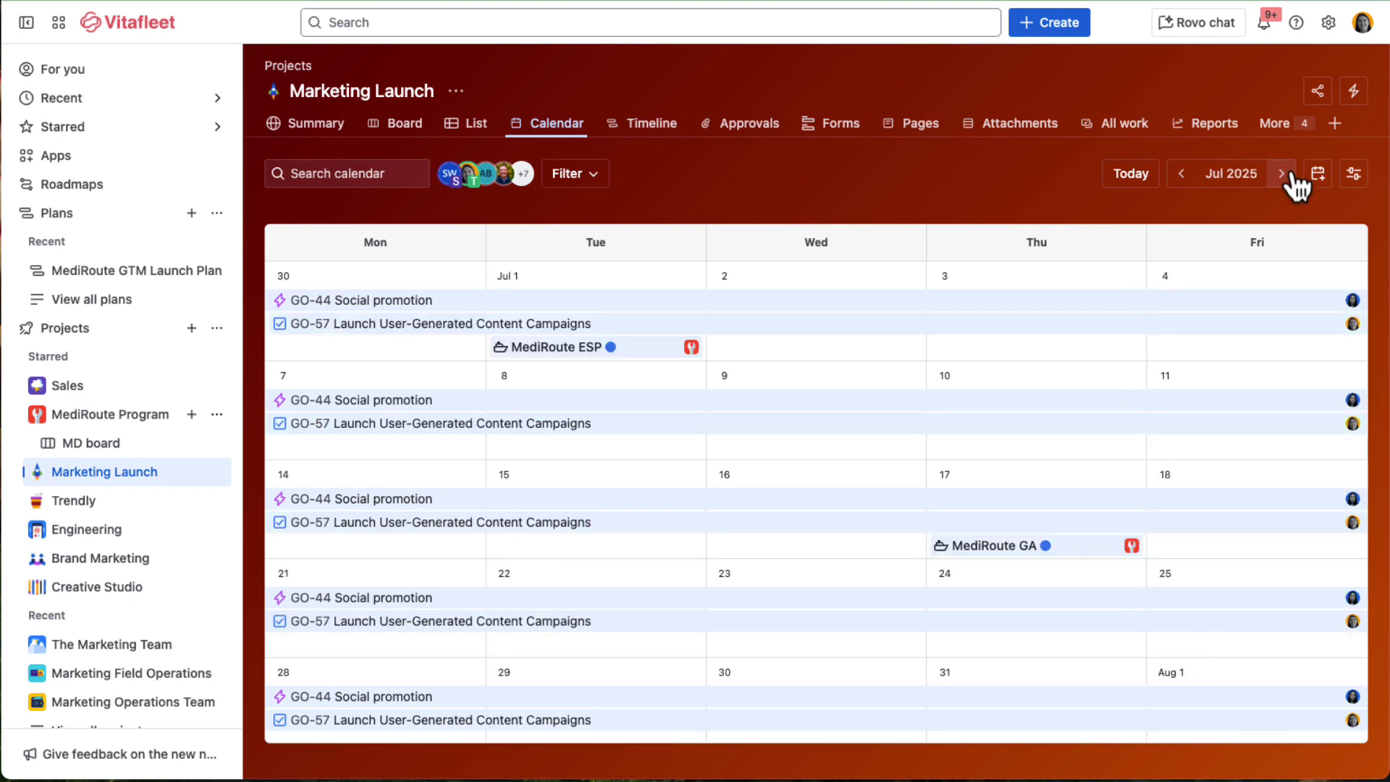
pyautogui.moveTo(1046, 552)
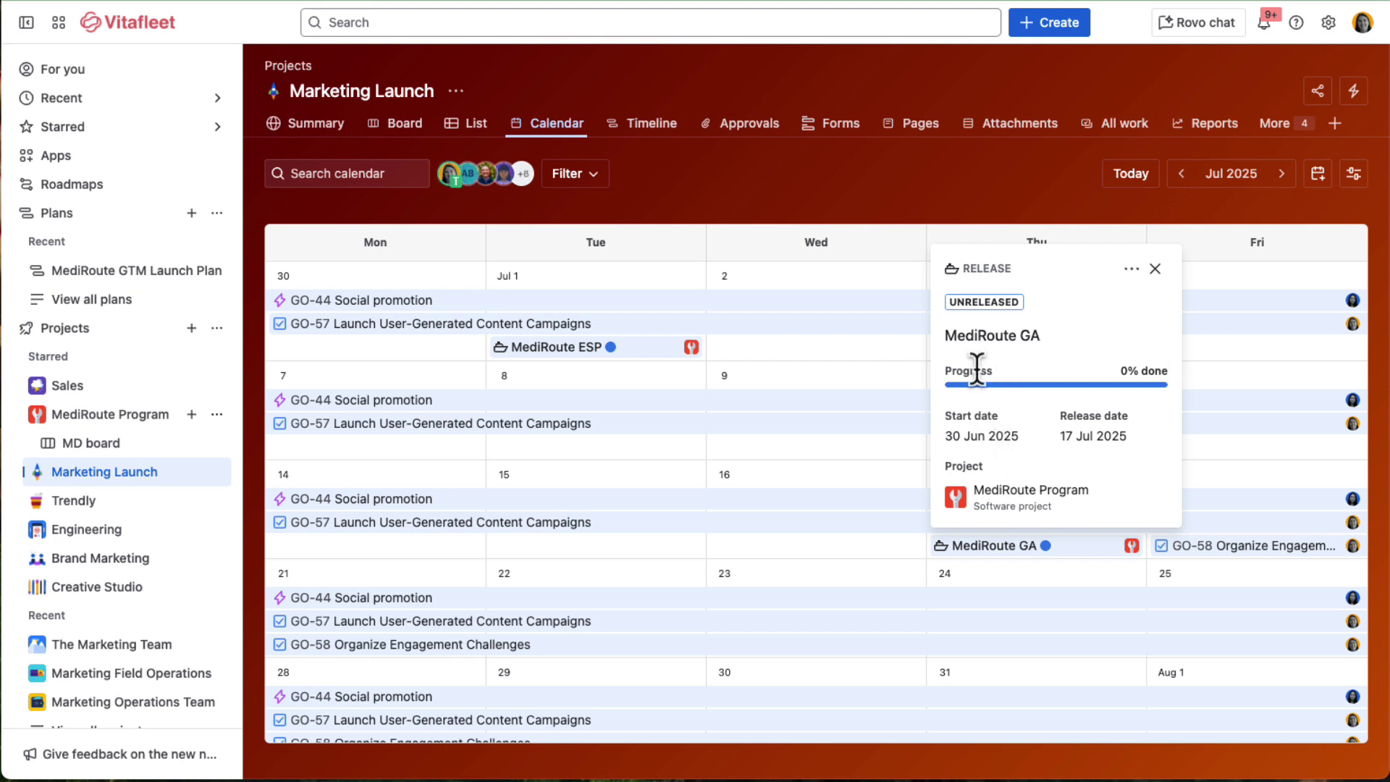
pyautogui.click(1156, 269)
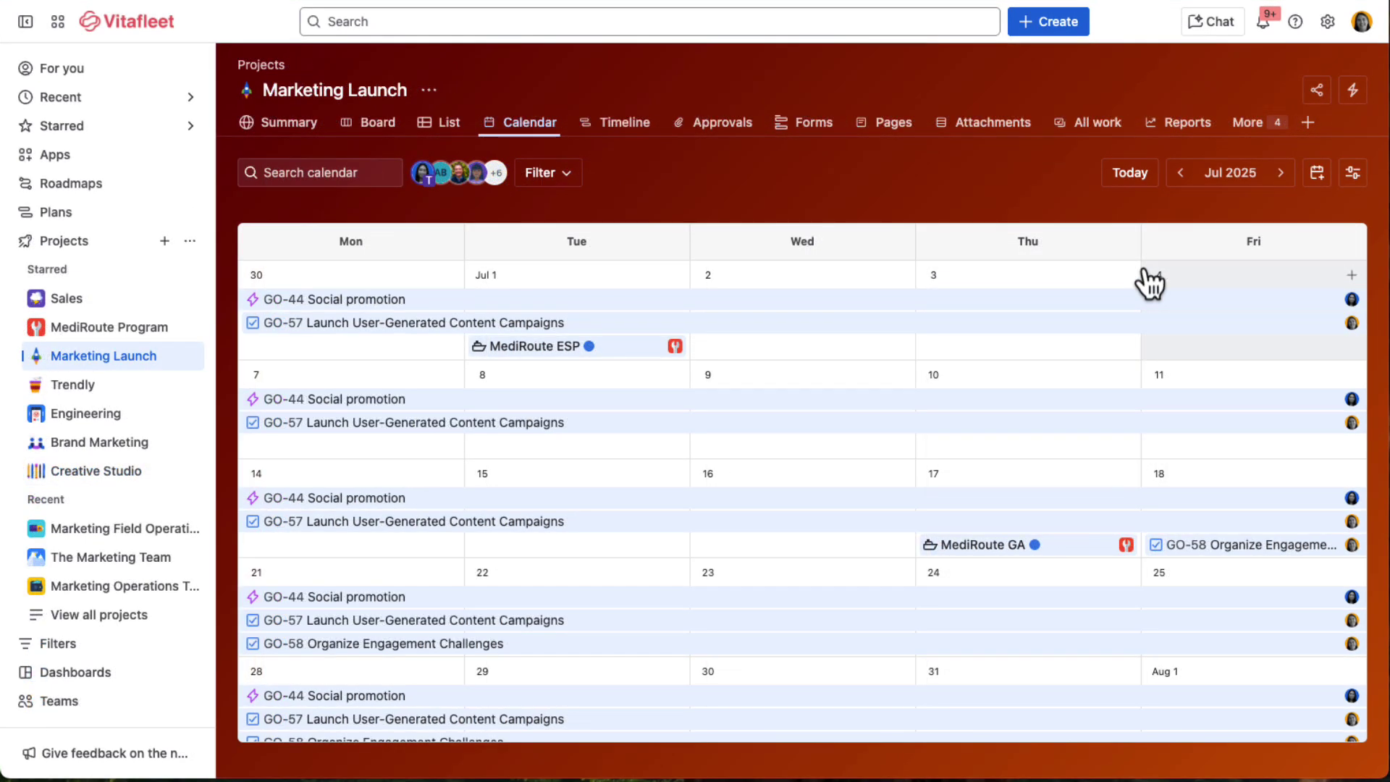
# Group the Marketing Launch board by Category and review its Product marketing, Event, Social and PR columns.
pyautogui.click(374, 135)
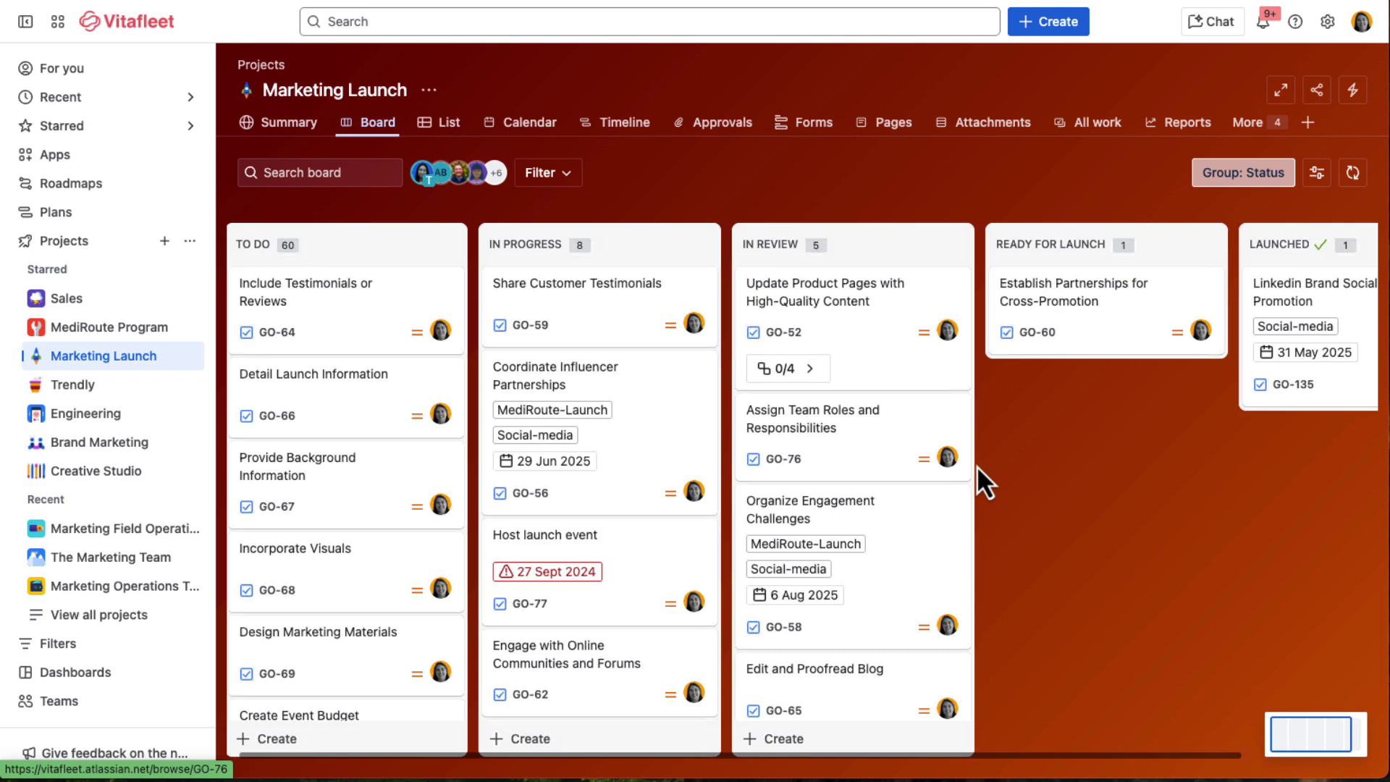
pyautogui.hscroll(3, 976, 466)
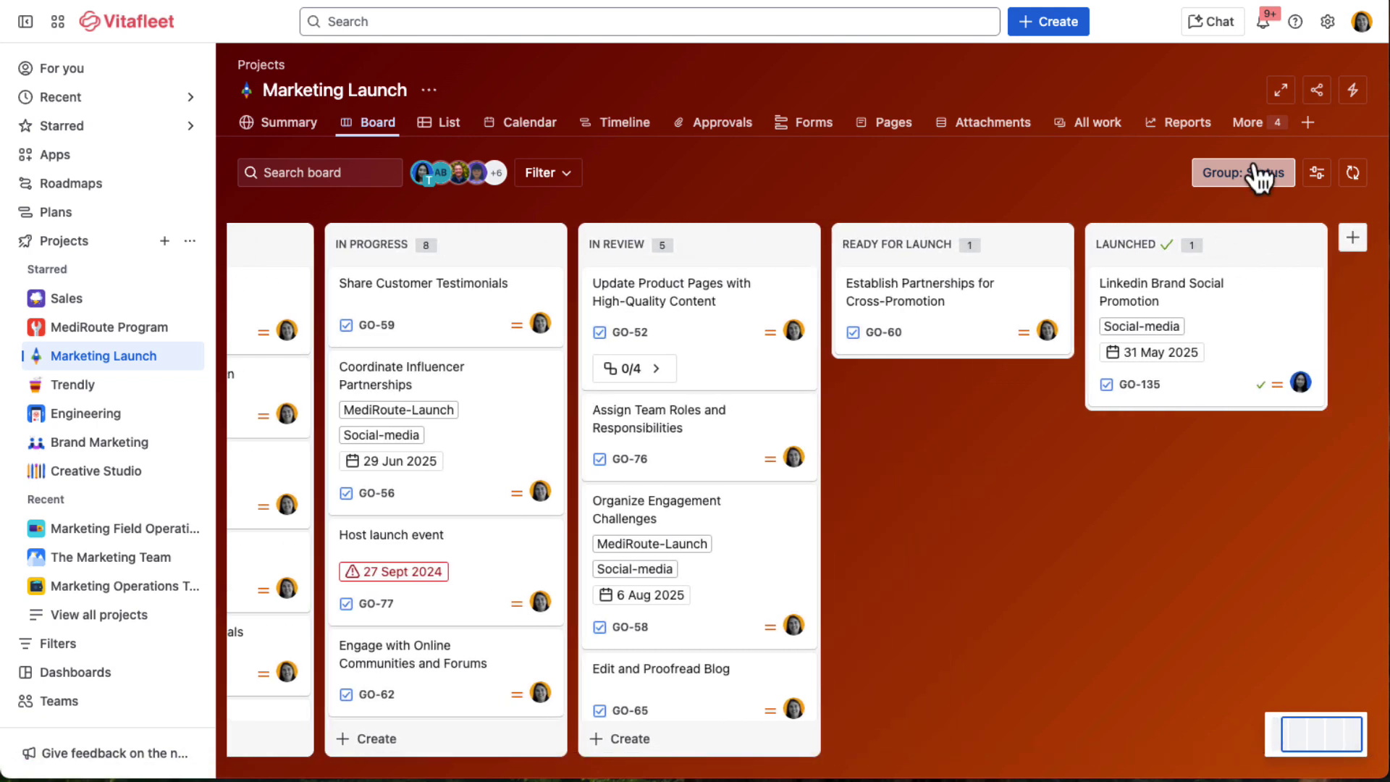
pyautogui.click(1258, 176)
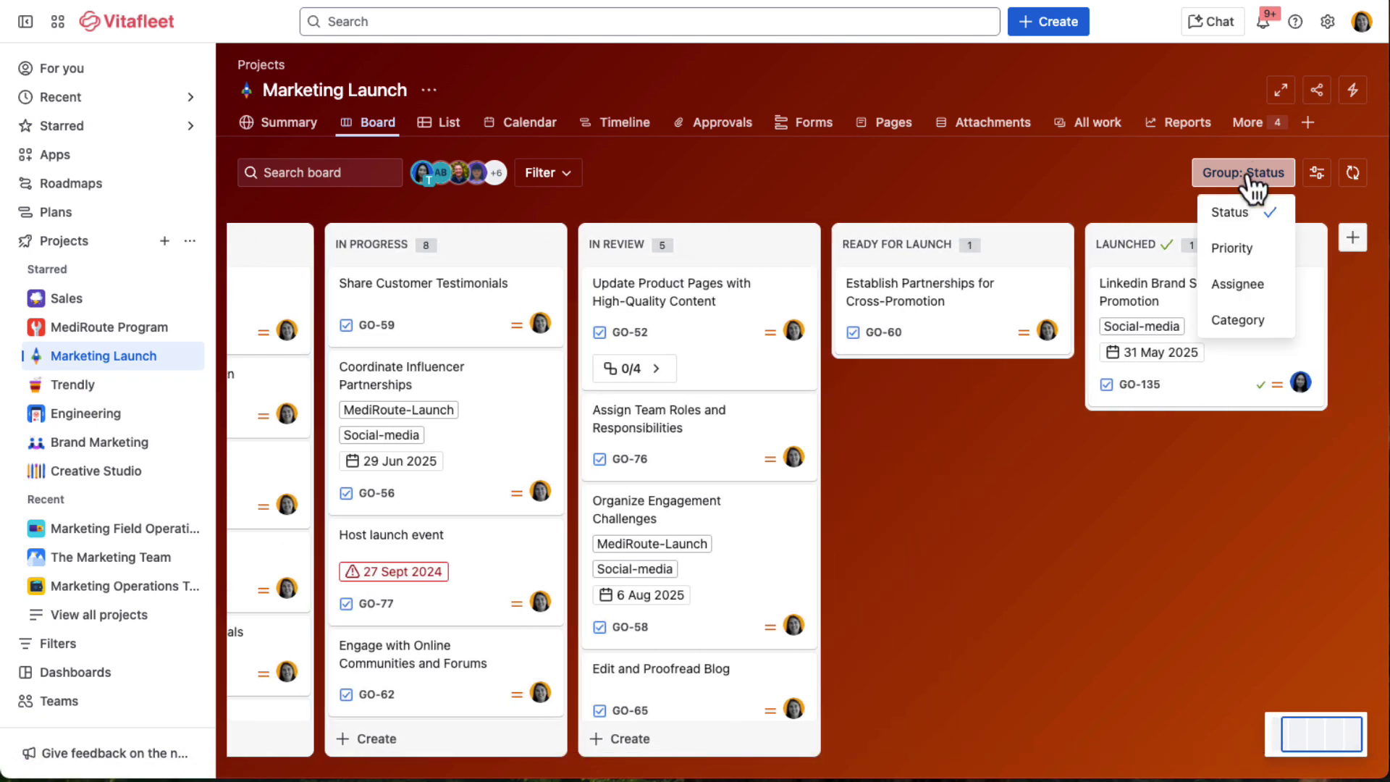
pyautogui.click(1260, 325)
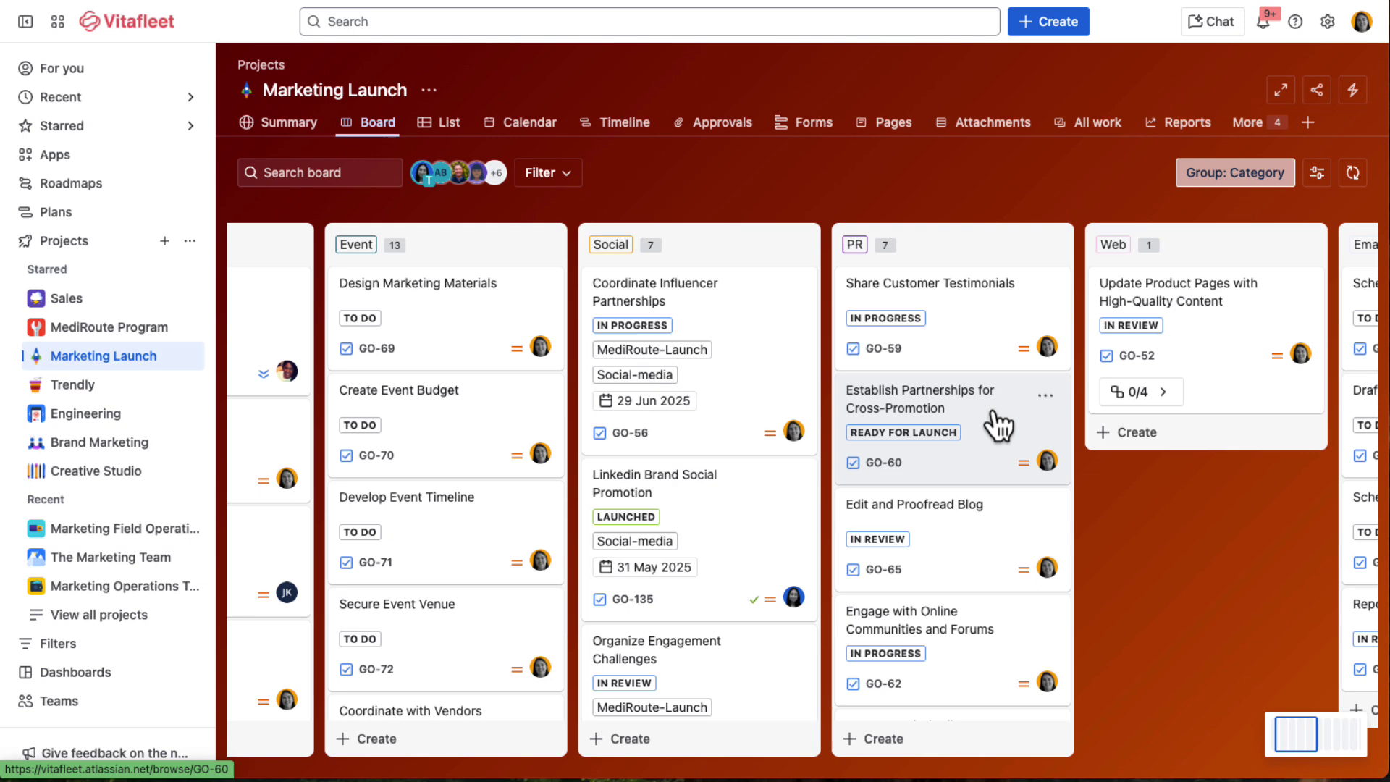
pyautogui.hscroll(-4, 993, 414)
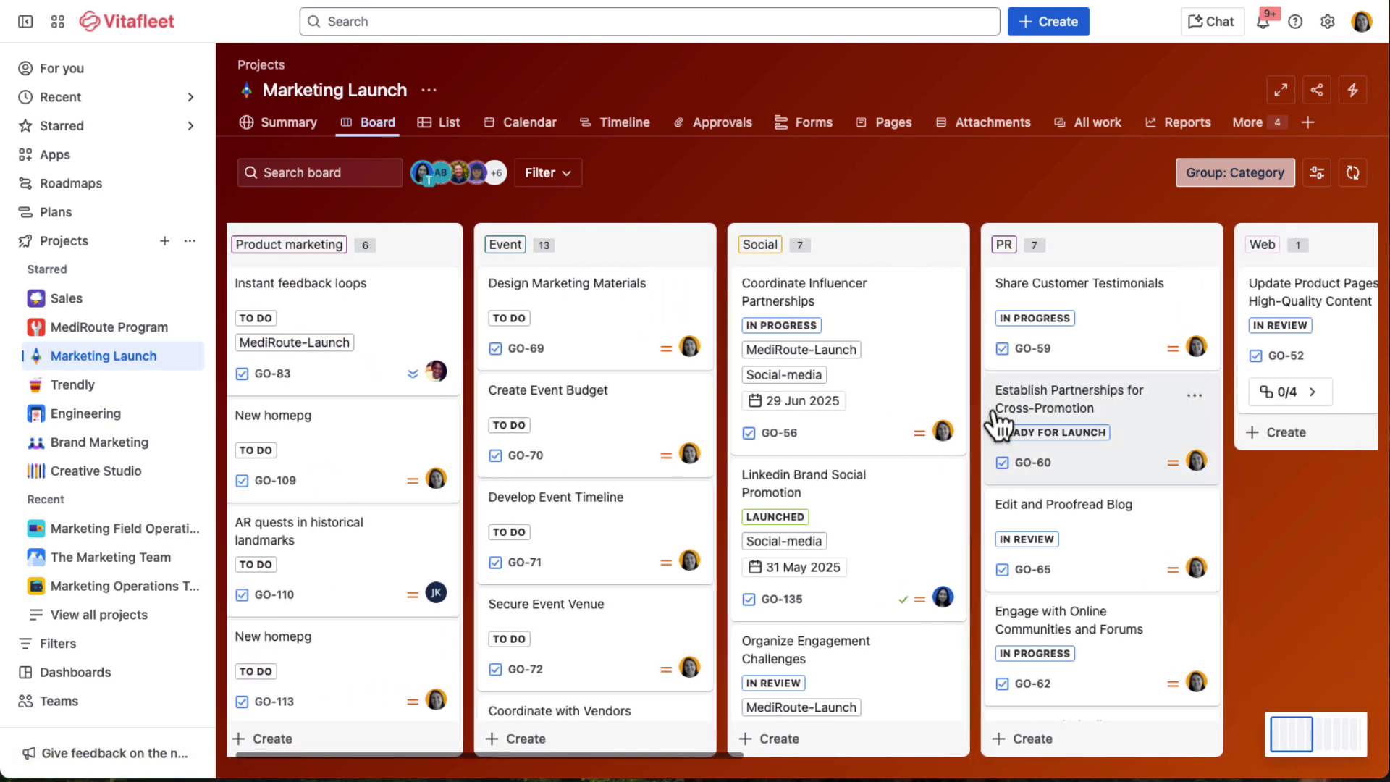
pyautogui.hscroll(10, 995, 416)
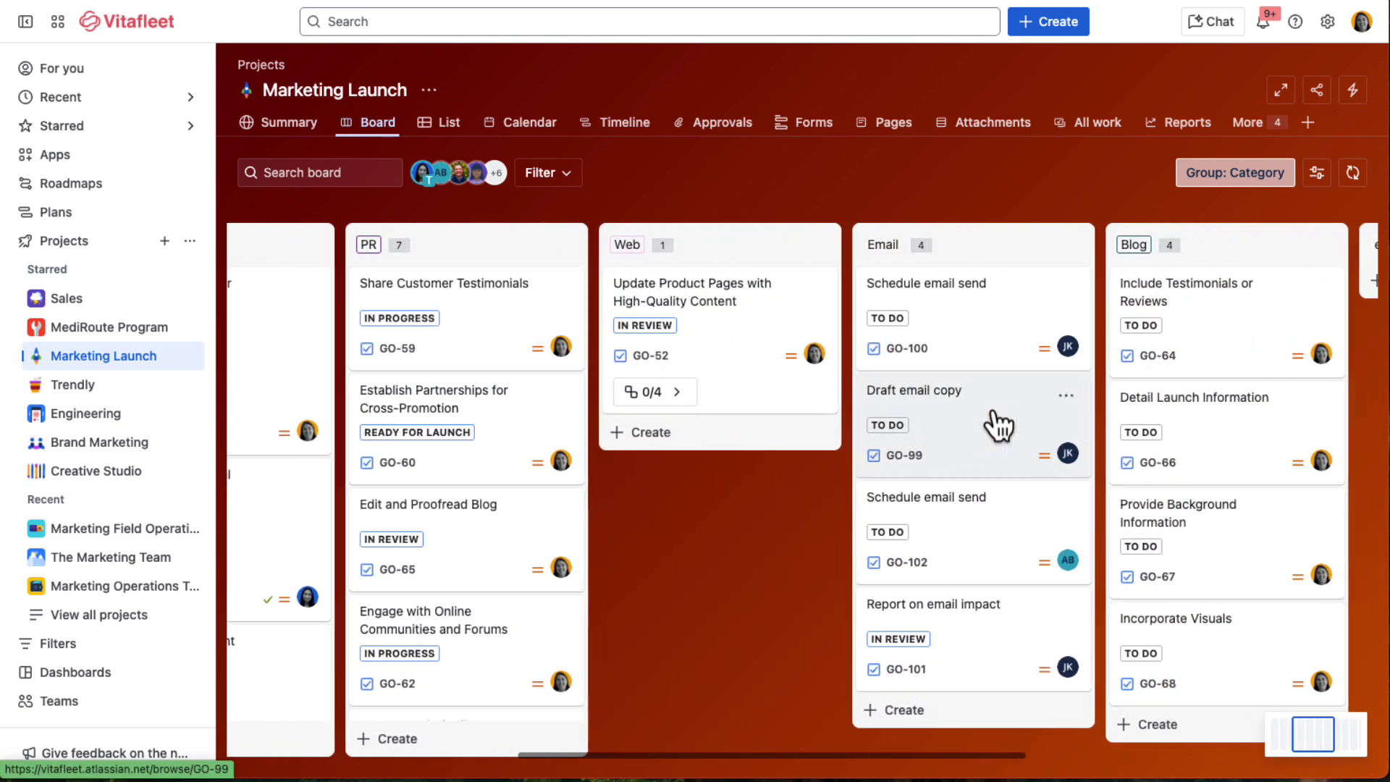
pyautogui.hscroll(3, 999, 427)
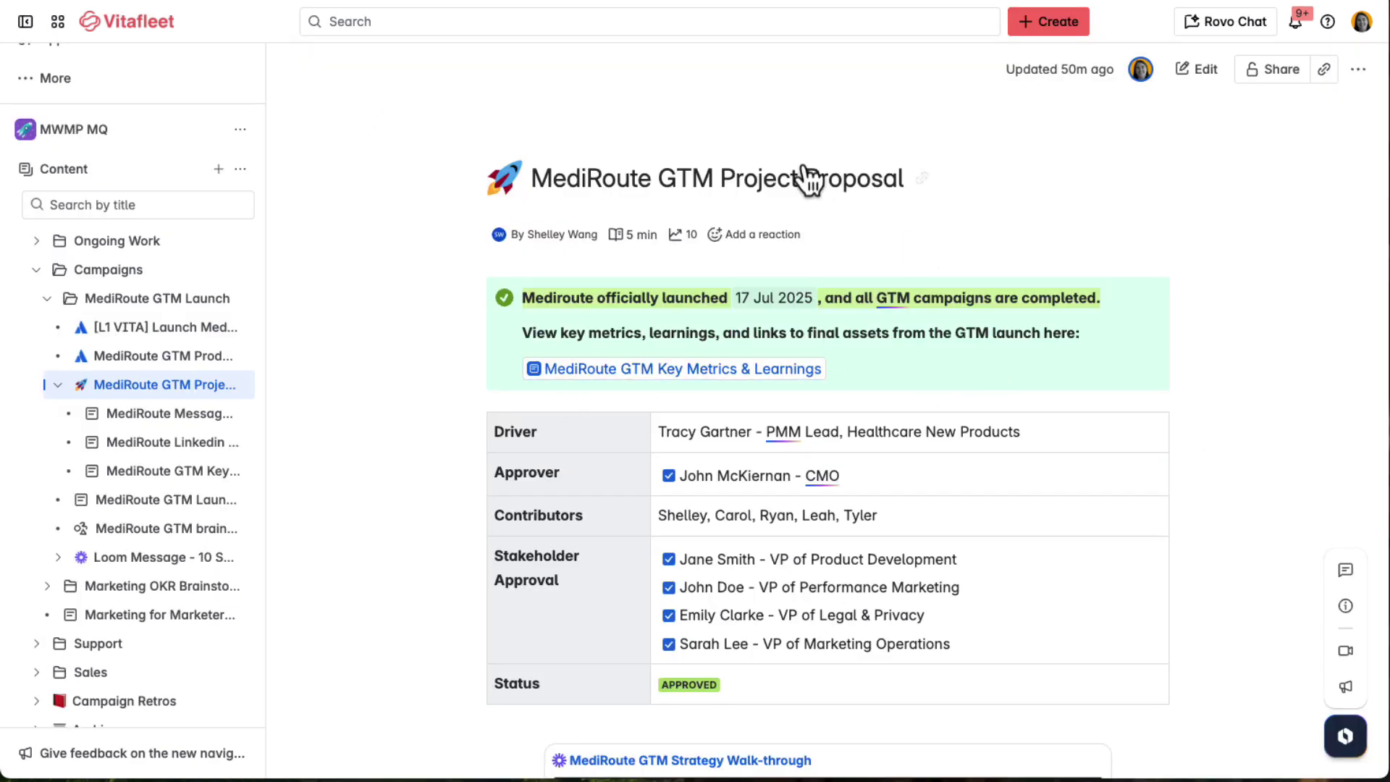
# Open MediRoute GTM Key Metrics & Learnings and scroll down to Action items and back.
pyautogui.click(681, 370)
pyautogui.scroll(-5, 988, 595)
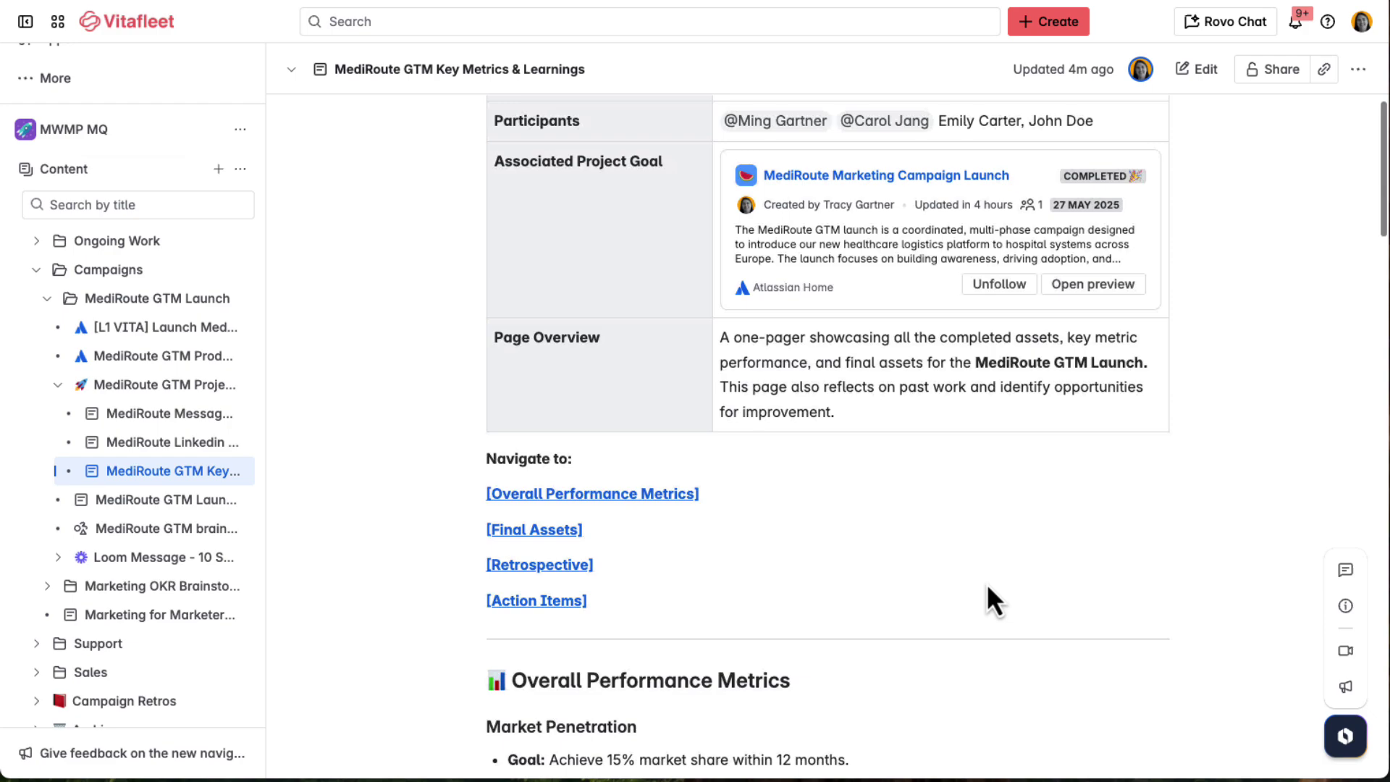
pyautogui.scroll(-15, 720, 549)
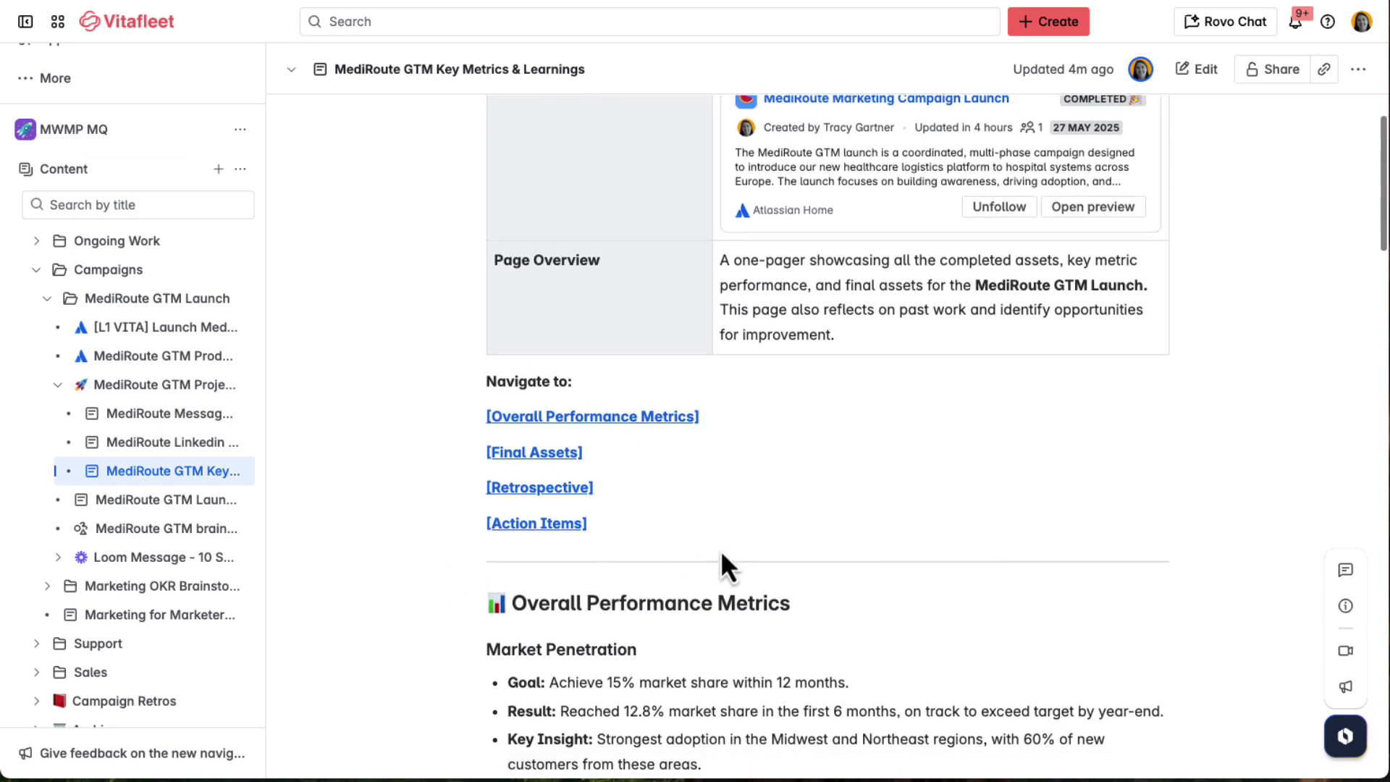
pyautogui.scroll(-20, 720, 549)
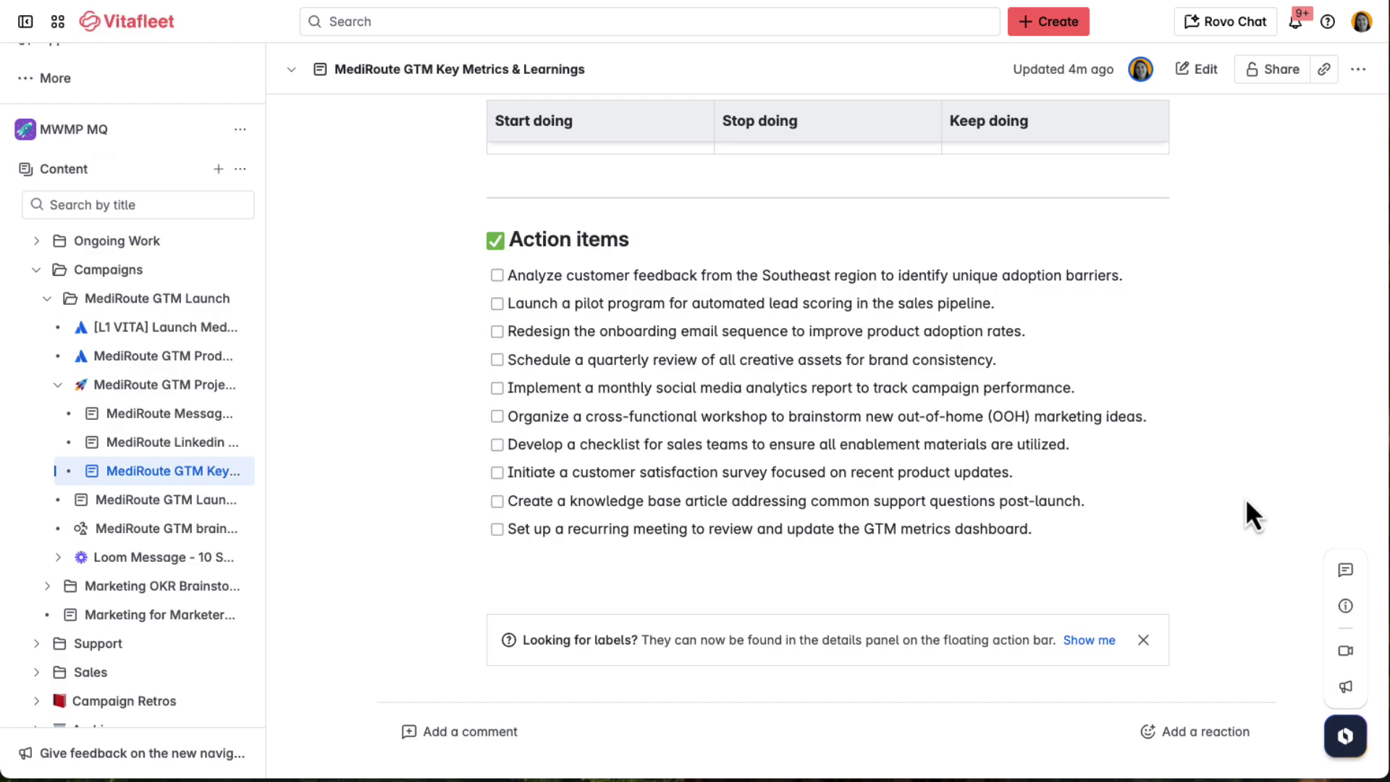
pyautogui.scroll(20, 1246, 497)
pyautogui.scroll(3, 1246, 498)
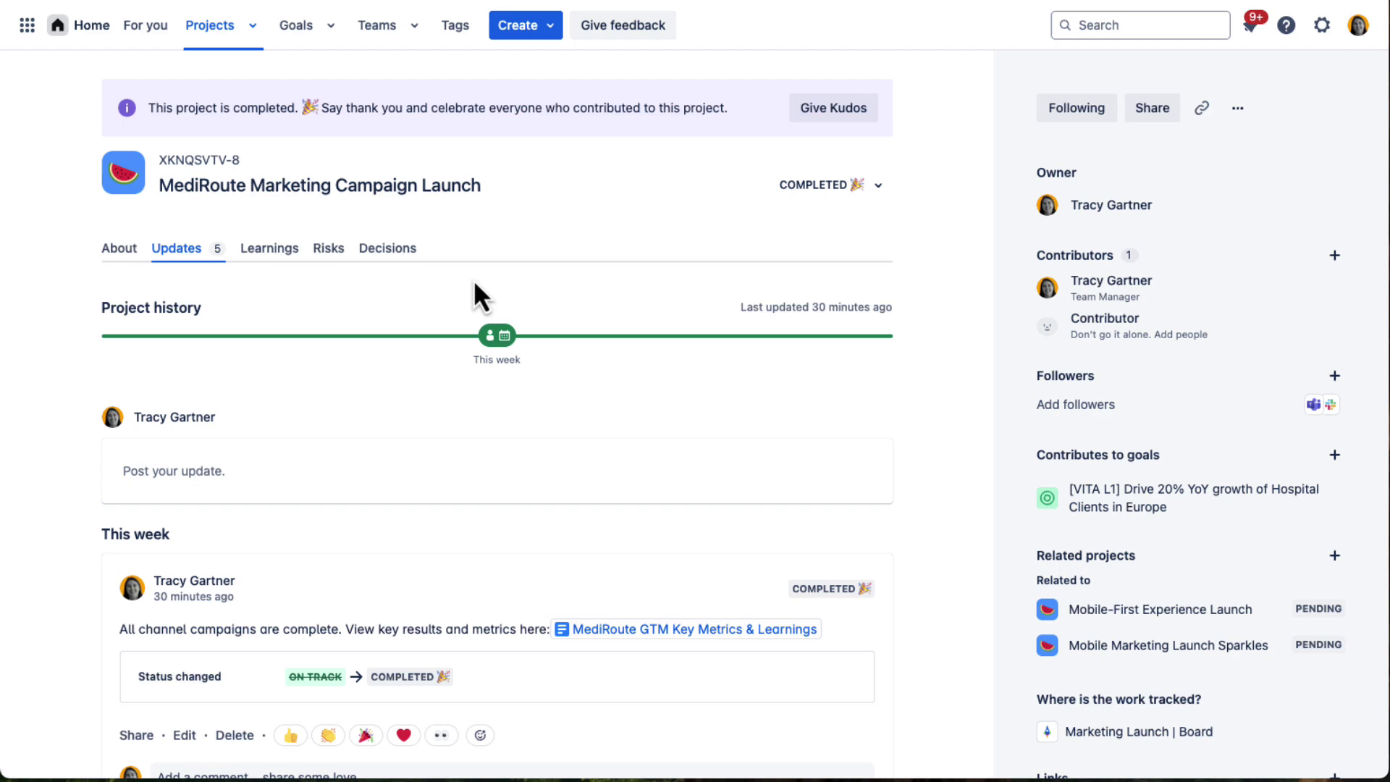
pyautogui.scroll(-10, 947, 668)
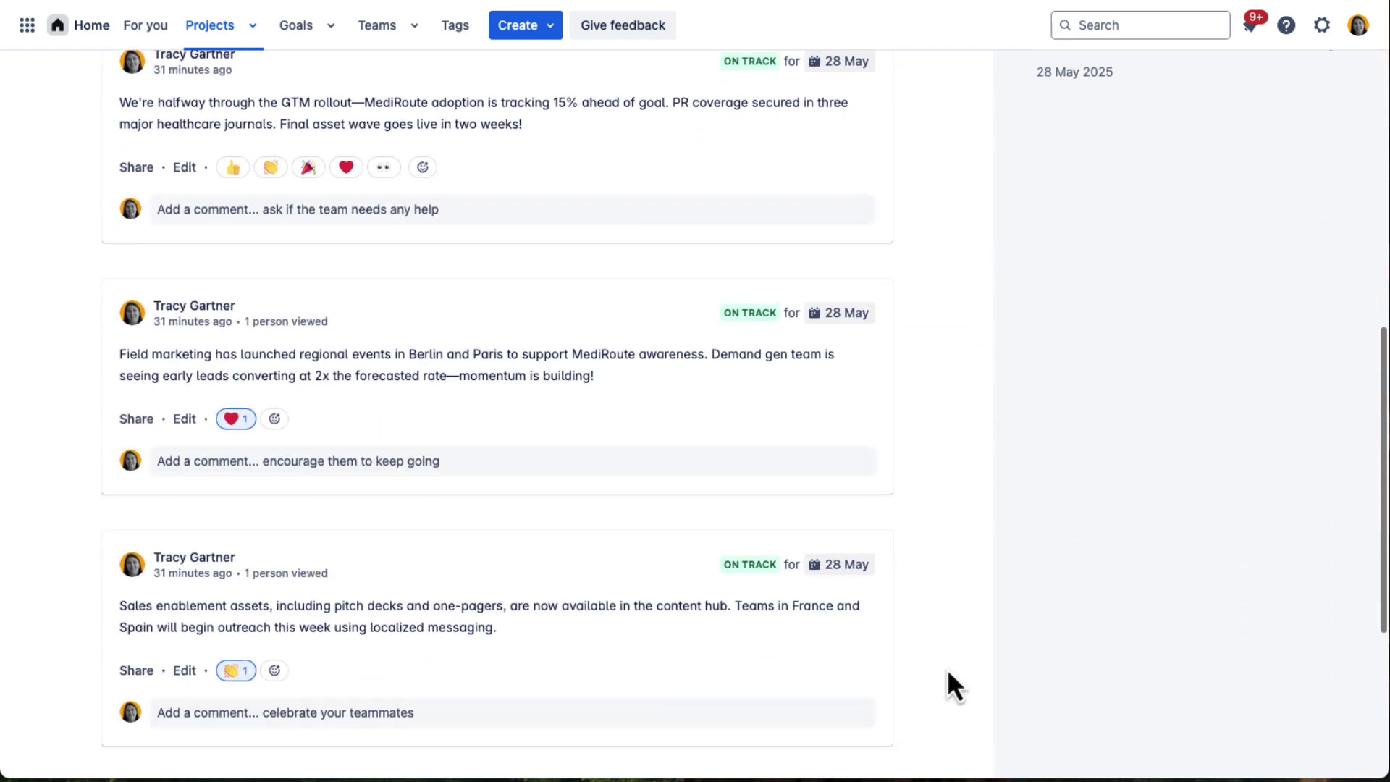
pyautogui.scroll(-5, 949, 674)
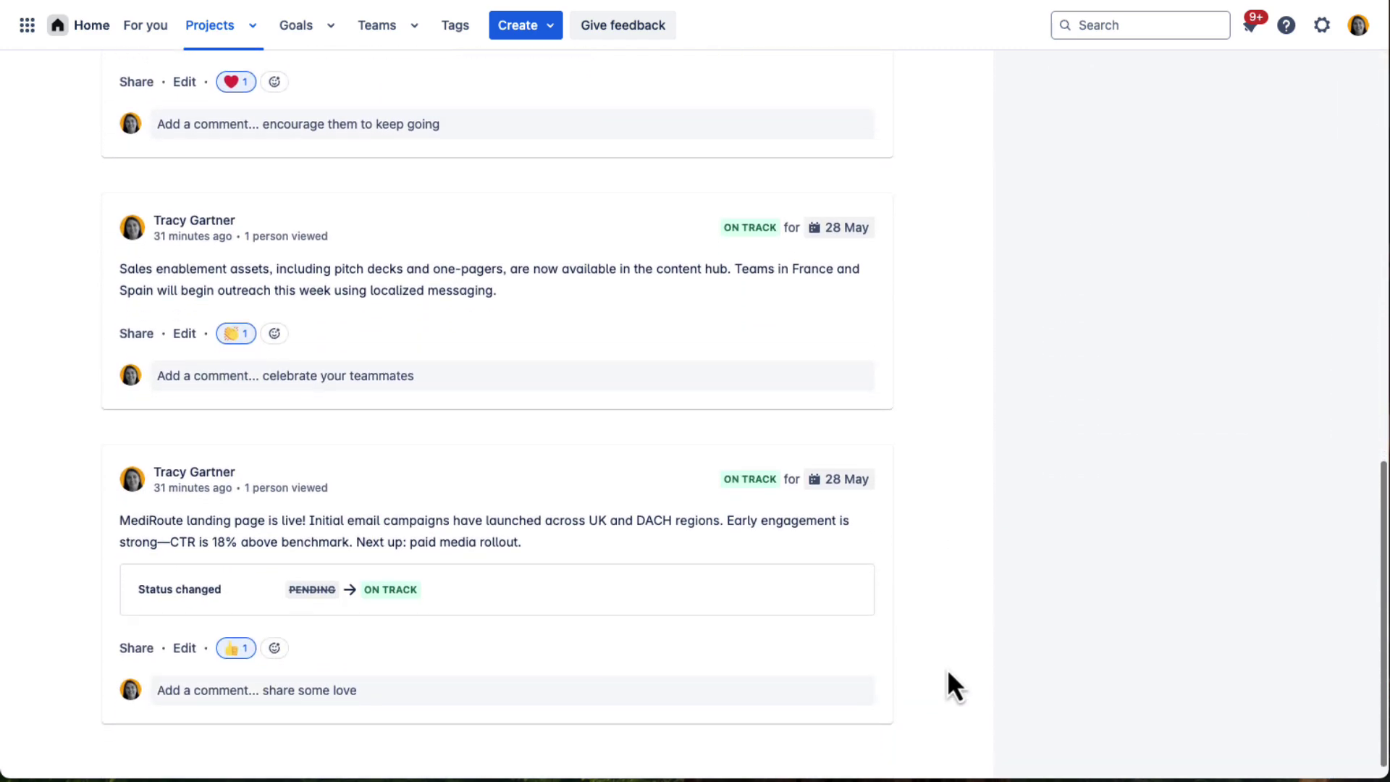
pyautogui.scroll(15, 948, 674)
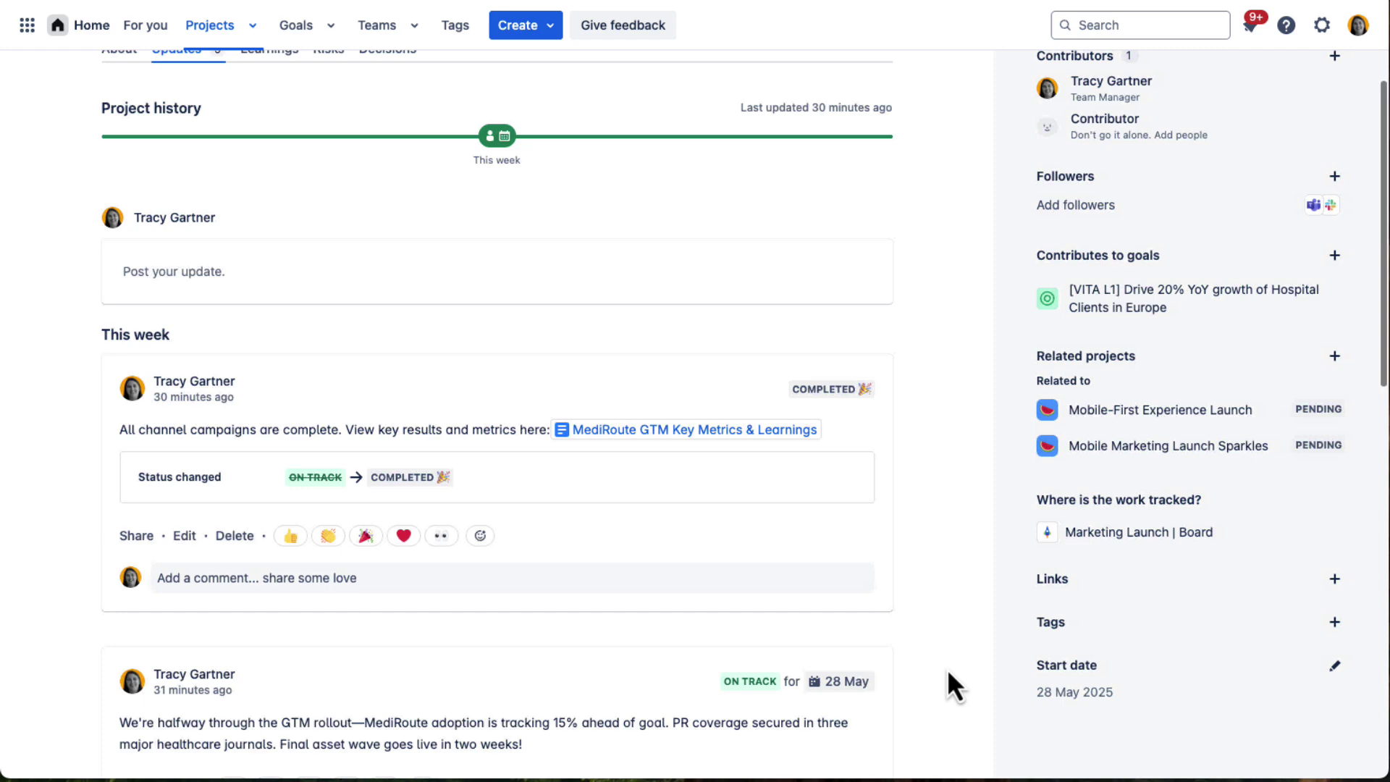
pyautogui.scroll(1, 947, 667)
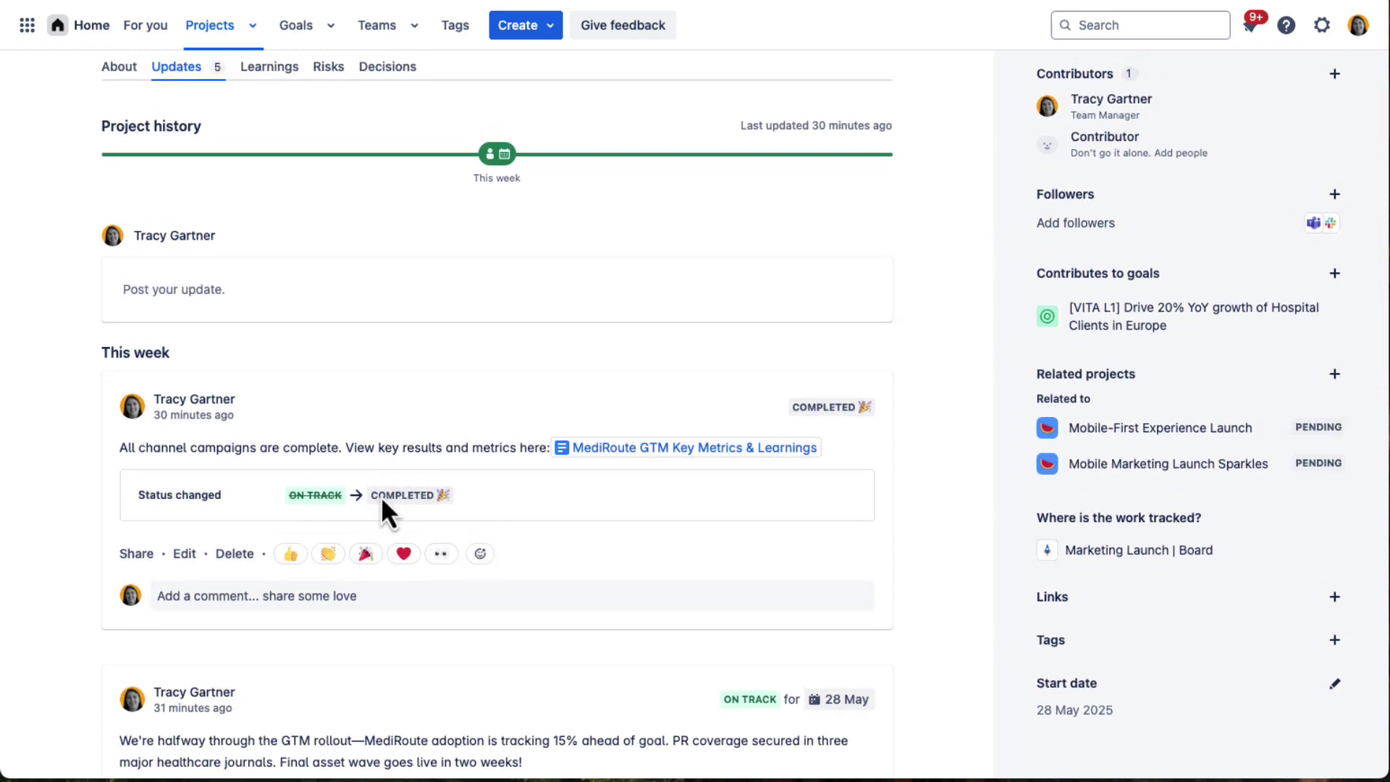
pyautogui.scroll(3, 419, 527)
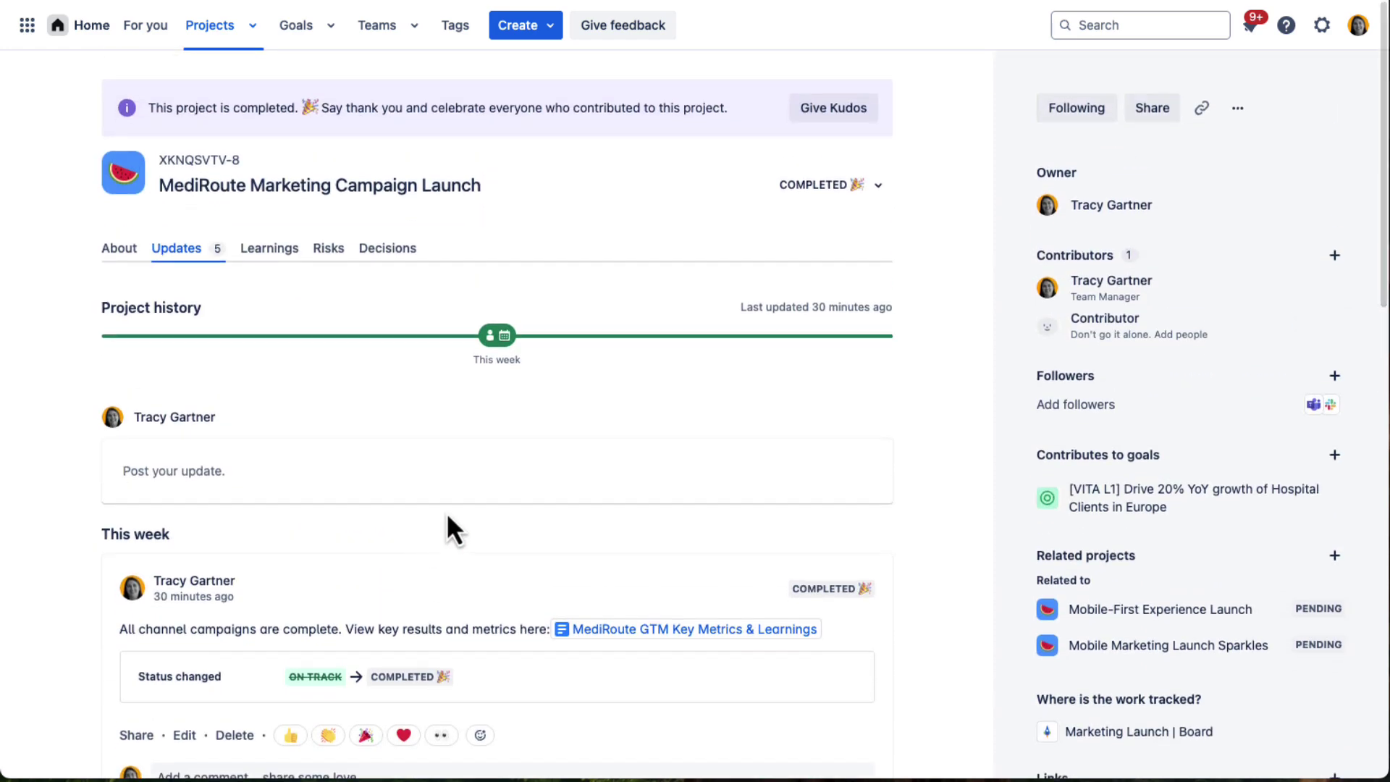